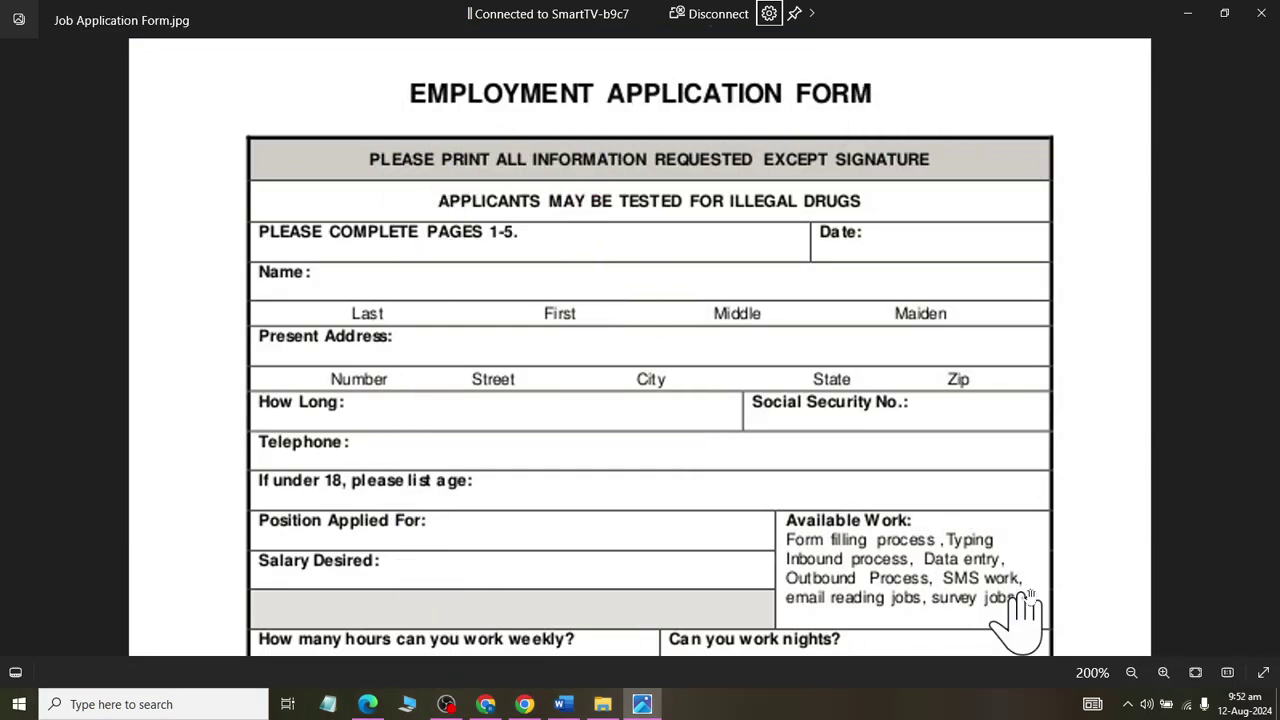
Step: Scroll the reference form image to view the EDUCATION & OTHER INFORMATION section
mouse_move(668, 522)
left_mouse_down()
mouse_move(690, 80)
mouse_move(697, 500)
left_mouse_up()
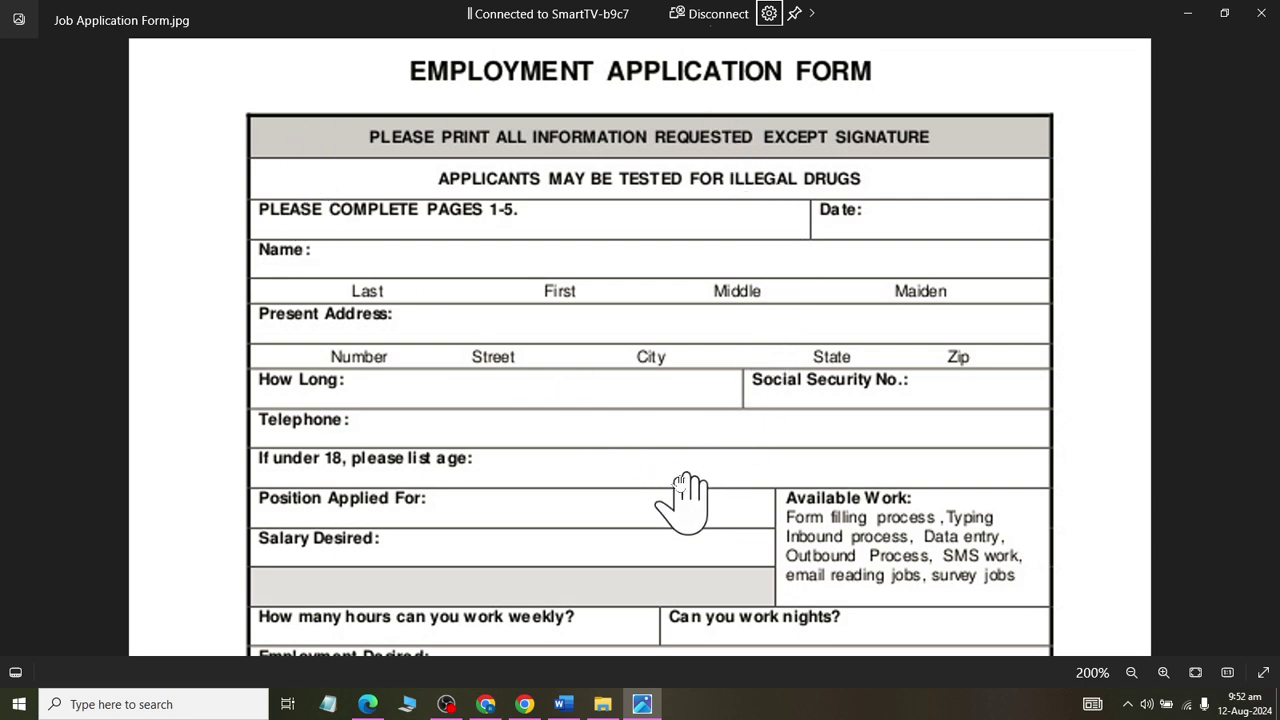
scroll(643, 266, "down", 2)
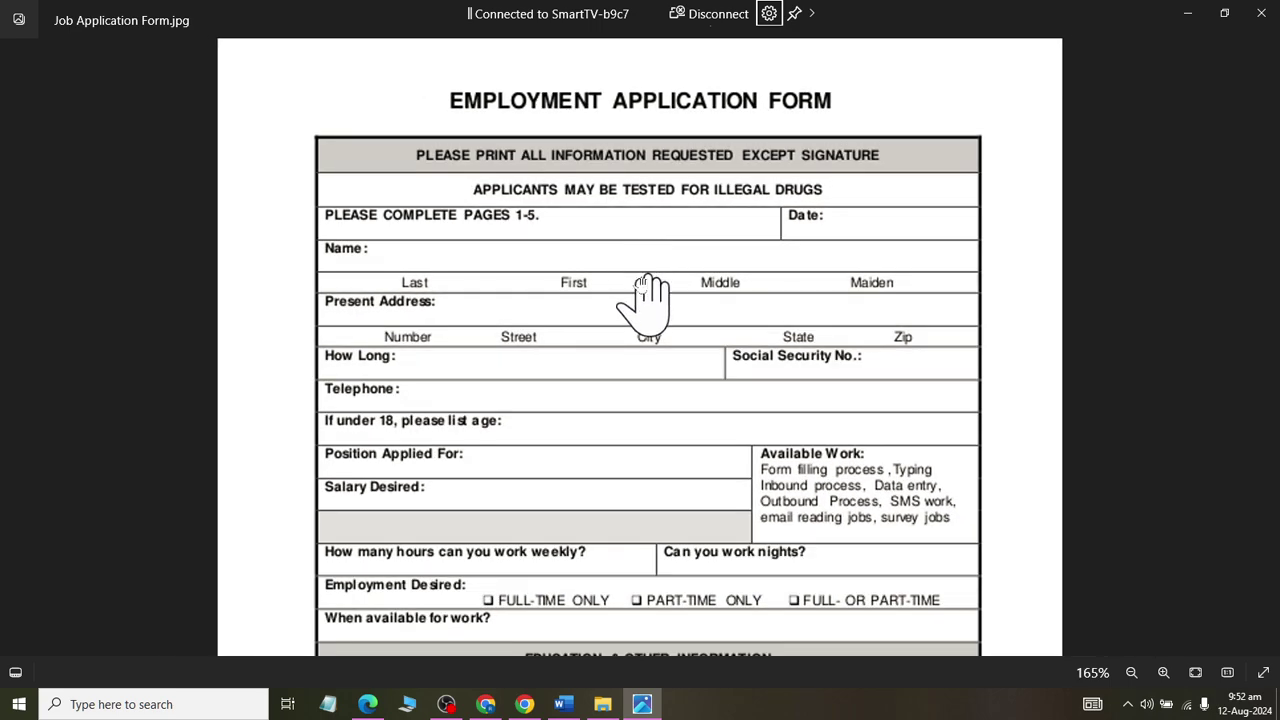
mouse_move(652, 470)
left_mouse_down()
mouse_move(650, 150)
mouse_move(657, 540)
left_mouse_up()
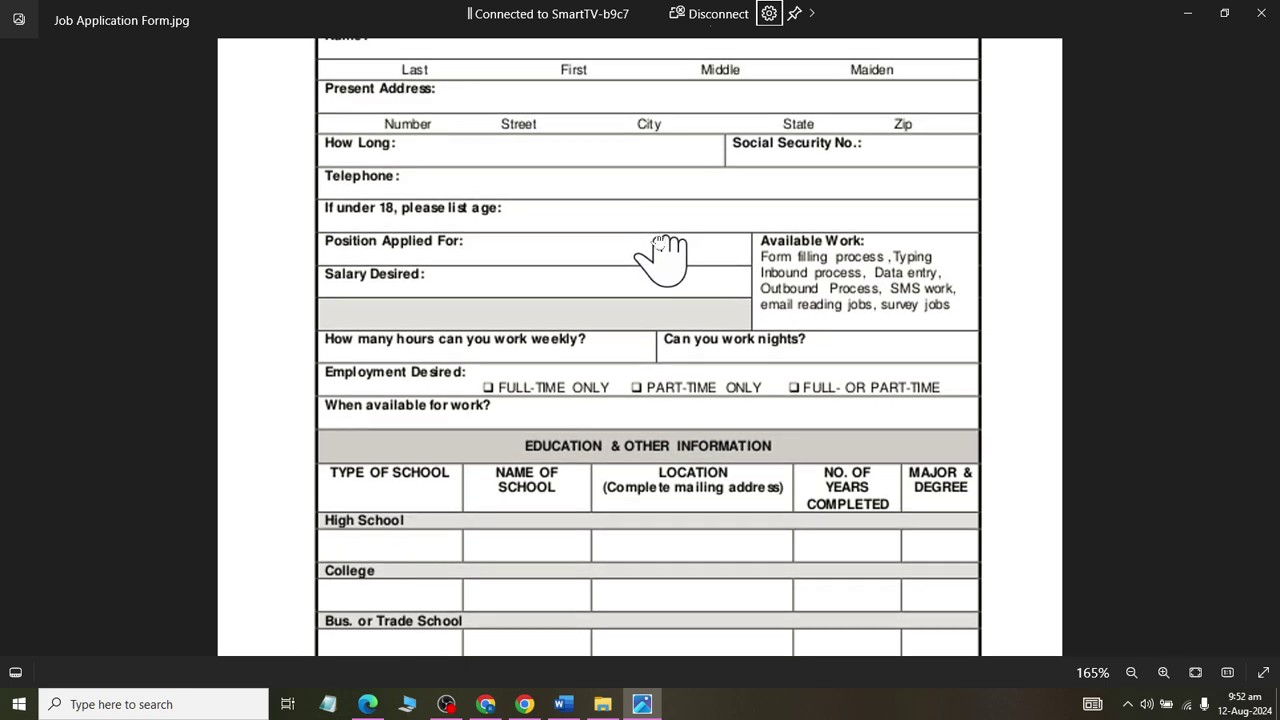
scroll(586, 208, "up", 3)
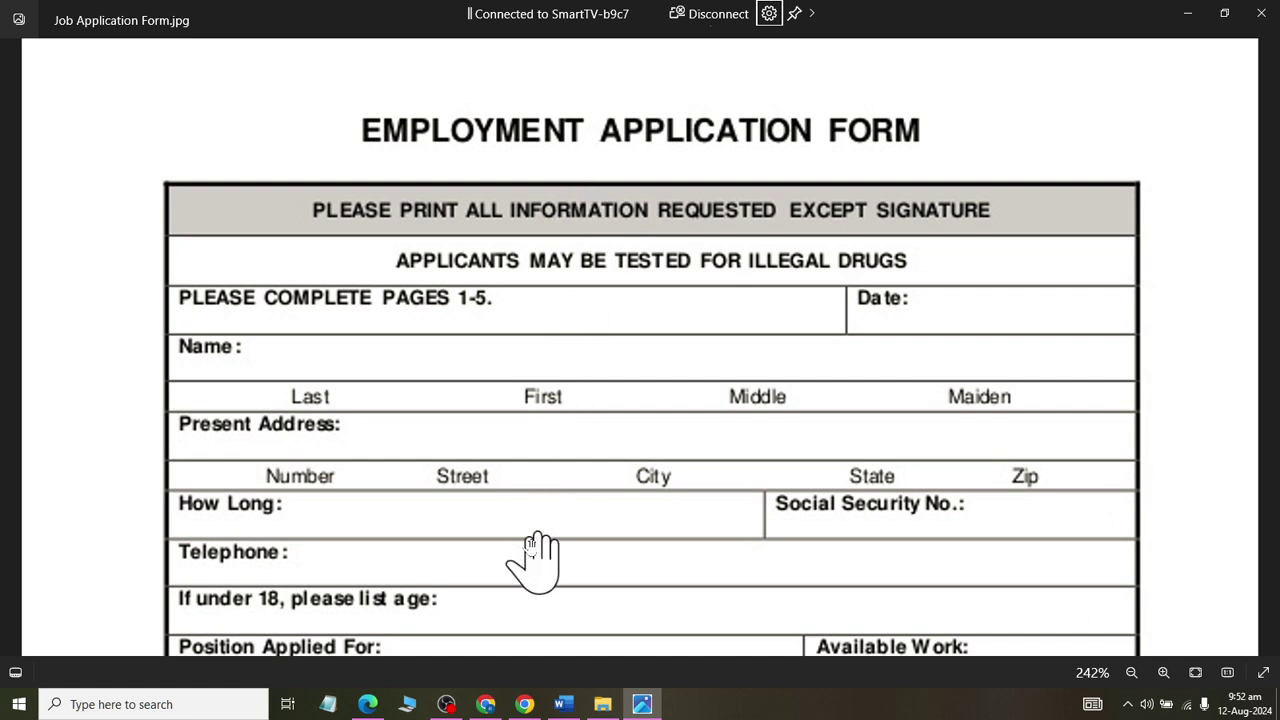
Step: Type the title 'Employeement Application Form' in the blank Word document and save it
left_click(550, 706)
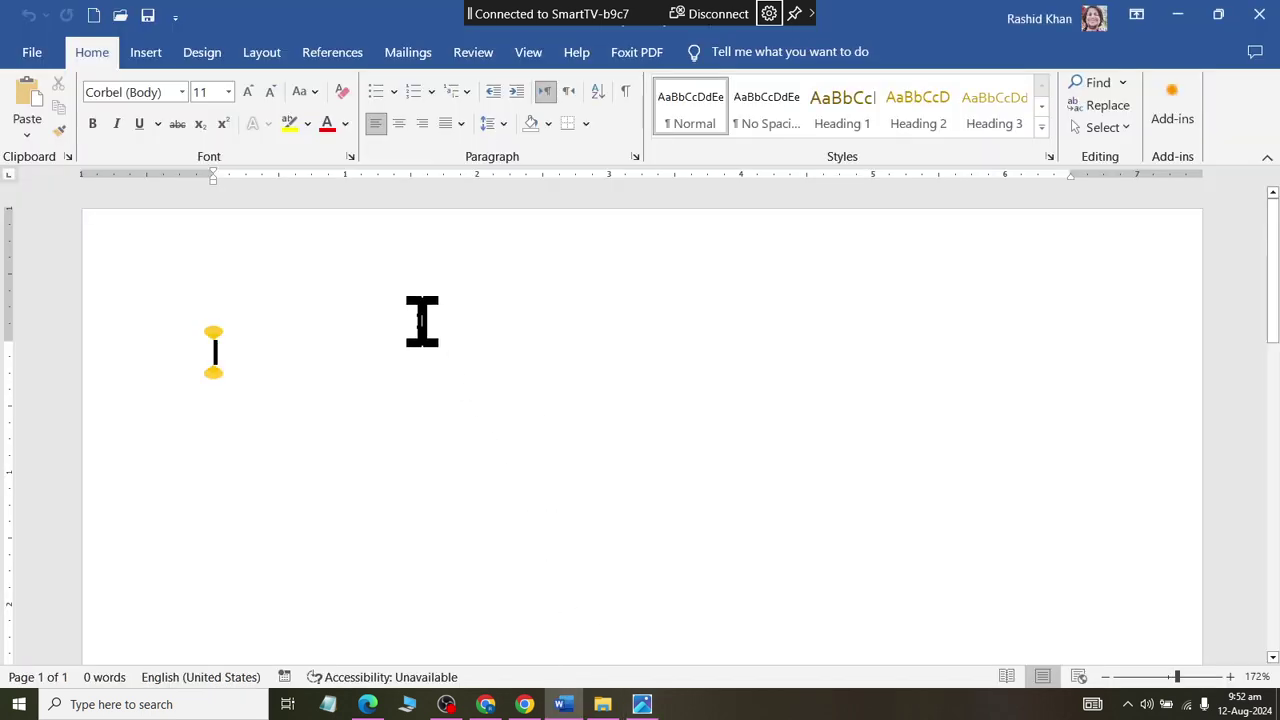
type("Employeem")
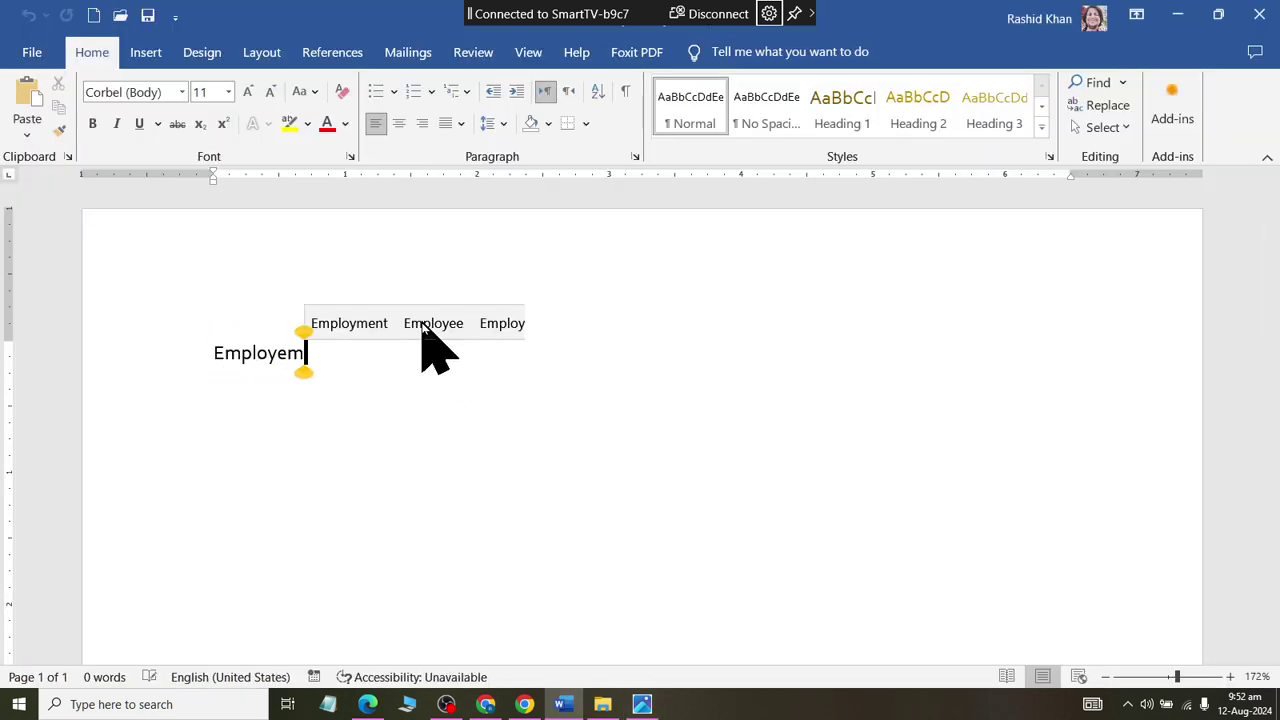
type("e")
key("alt+Tab")
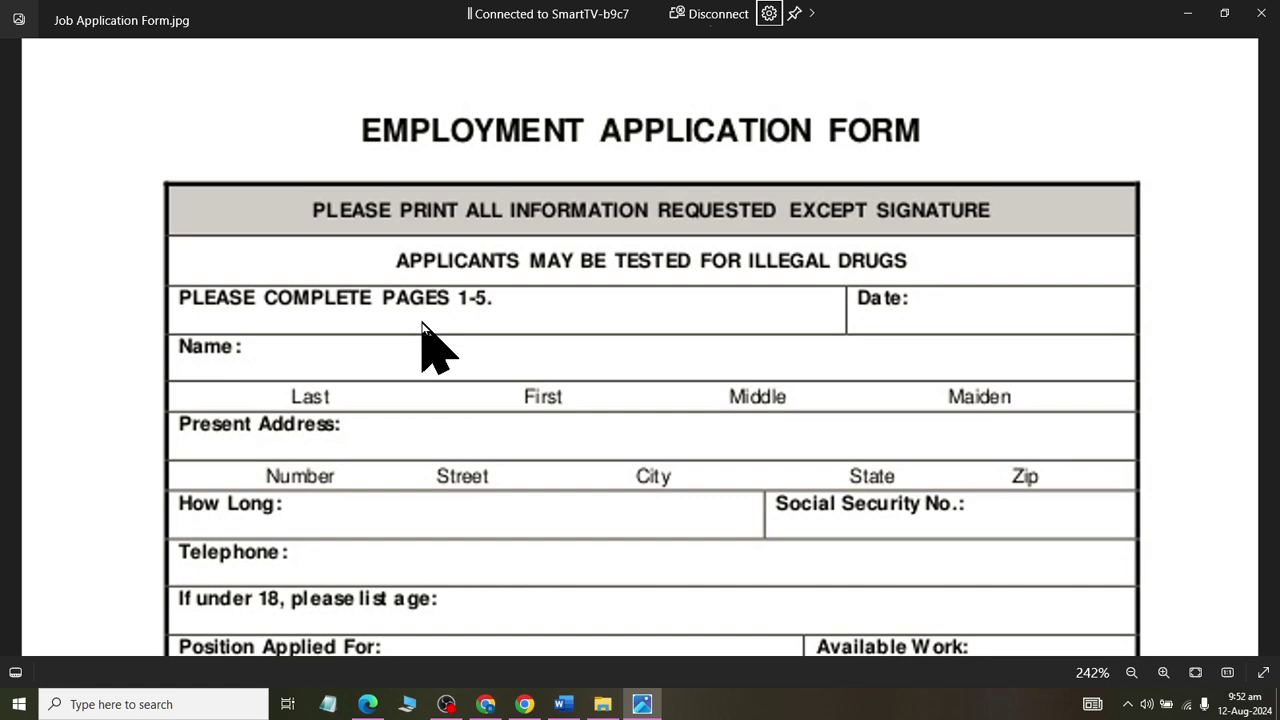
key("alt+Tab")
type("nt Appl")
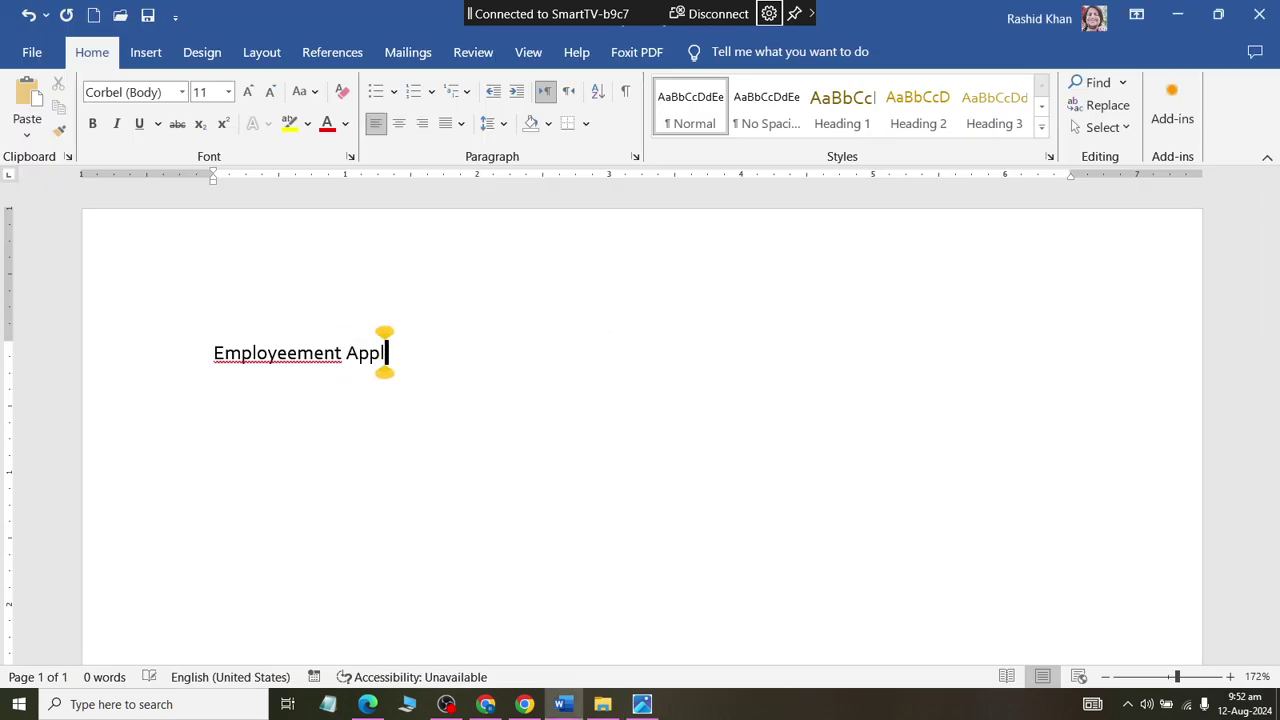
type("ication Form")
key("ctrl+s")
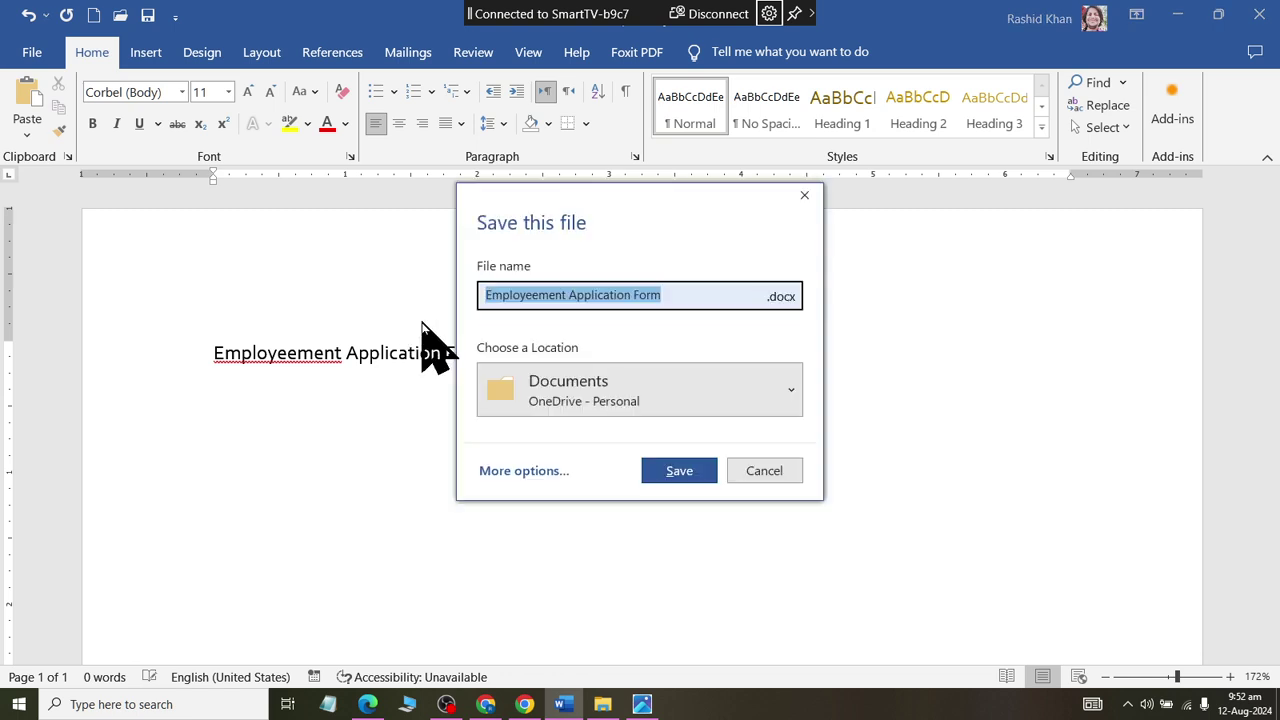
Step: Save as 'Class 05 Job Application Form' in Documents\Word_Files\Highest, upgrading to the newest format
left_click(524, 471)
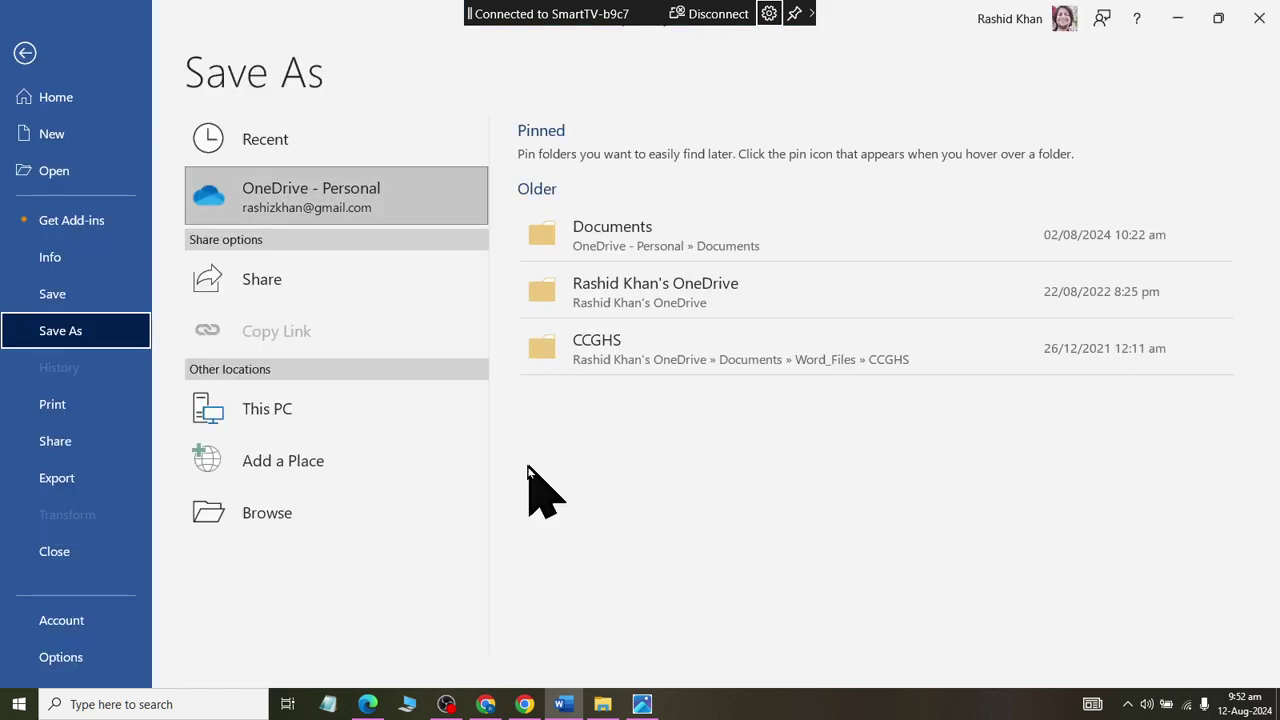
left_click(244, 519)
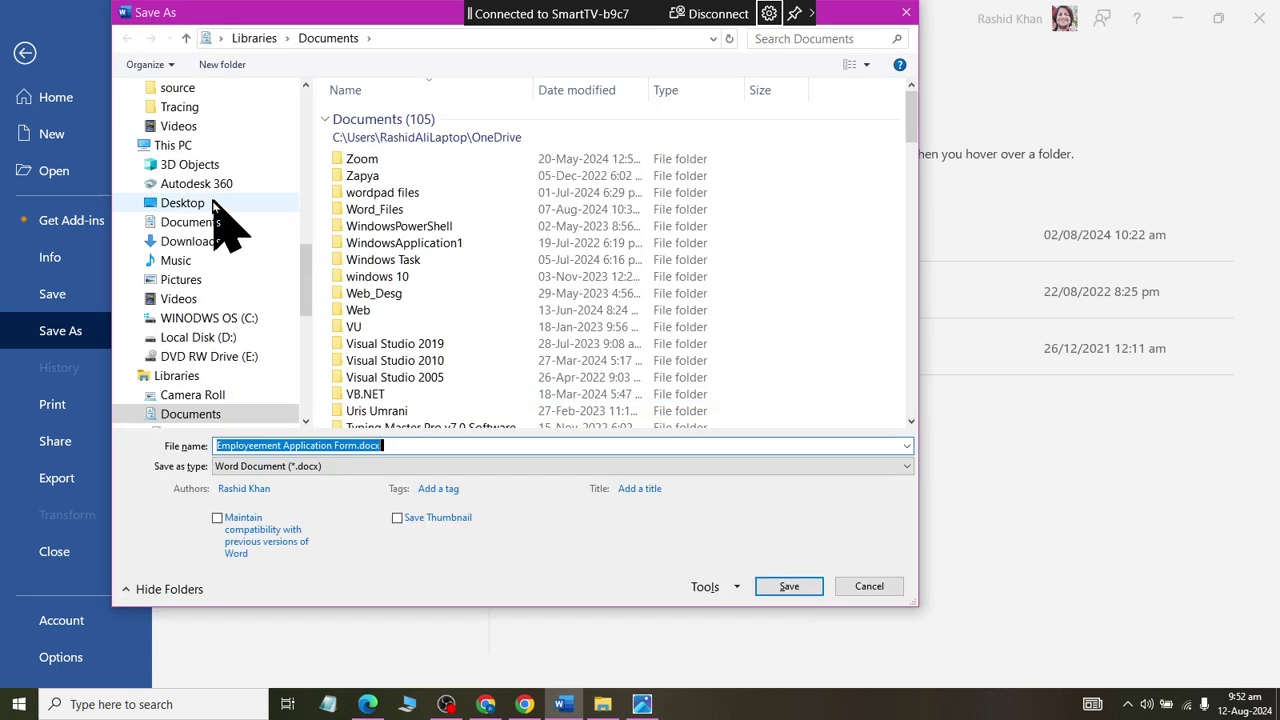
left_click(168, 414)
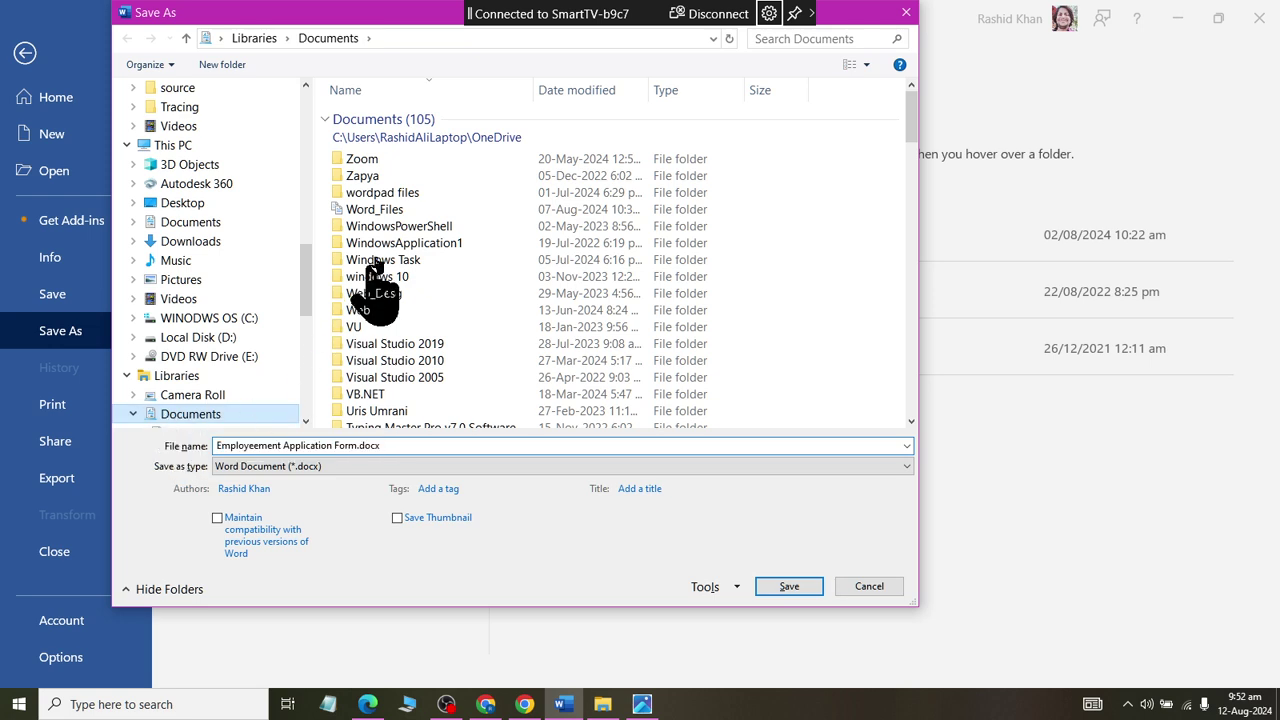
left_click(405, 210)
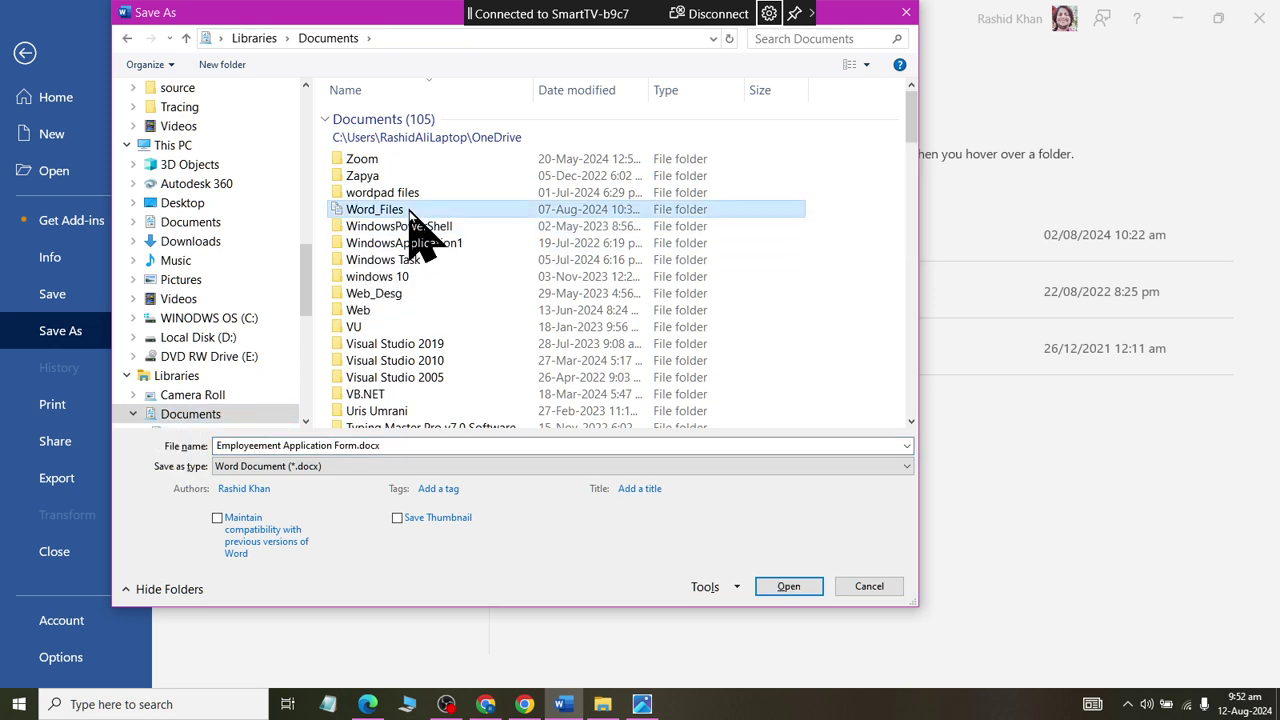
double_click(408, 212)
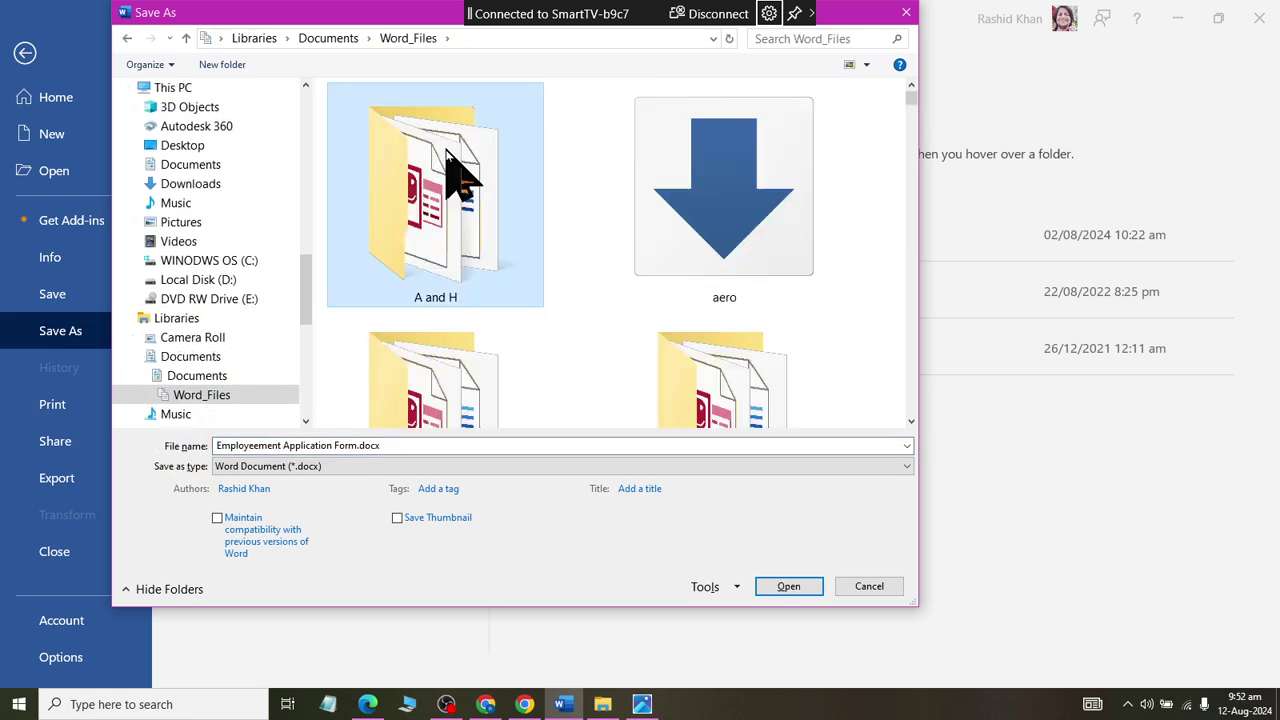
scroll(450, 160, "down", 5)
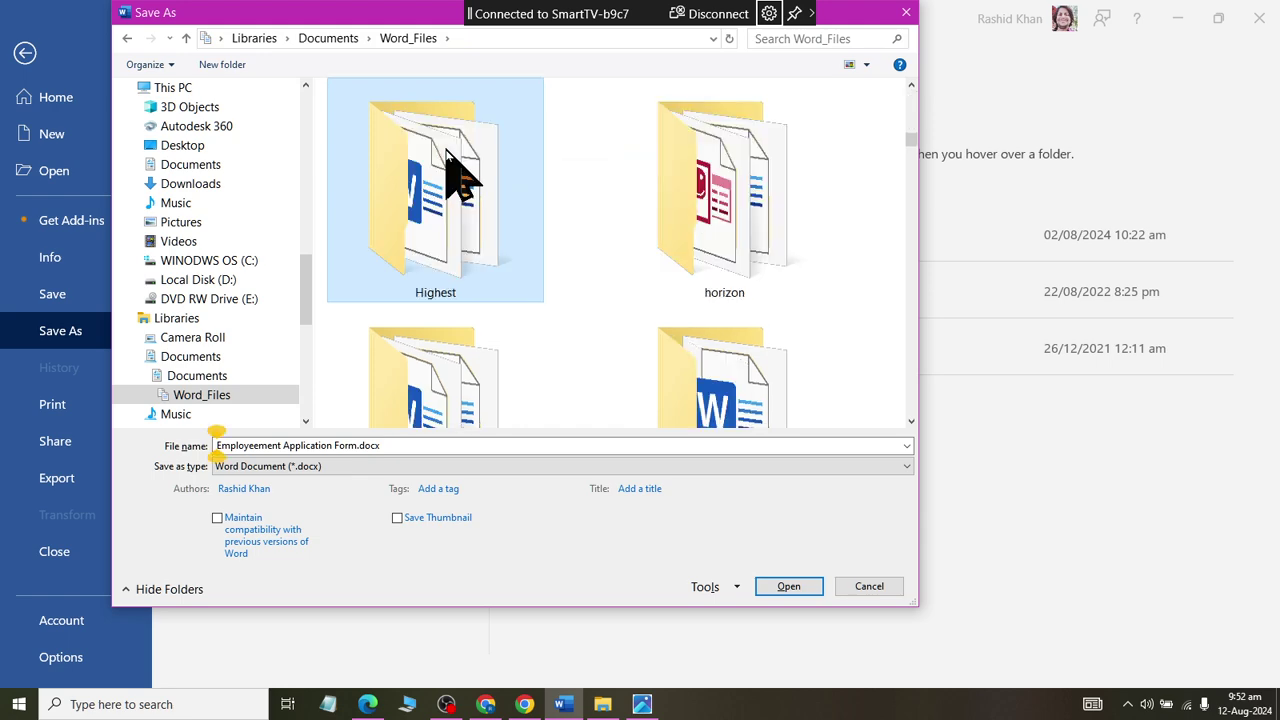
double_click(452, 170)
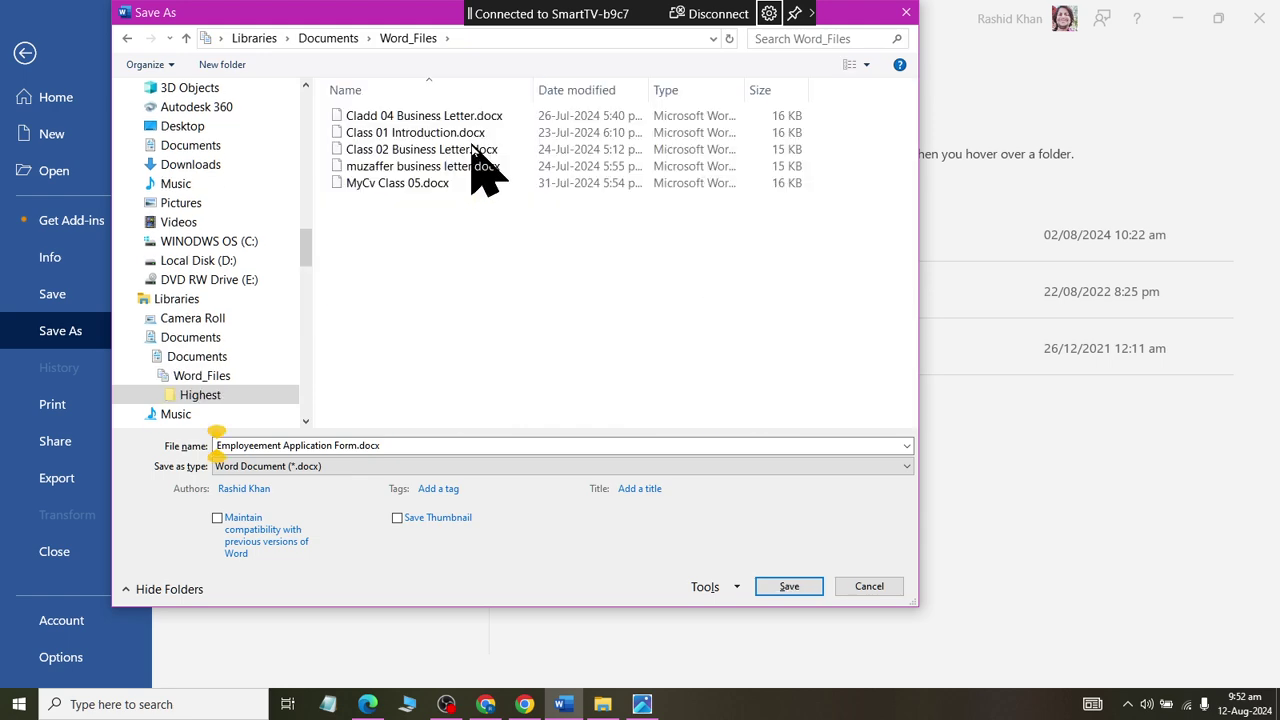
left_click(364, 446)
type("Class")
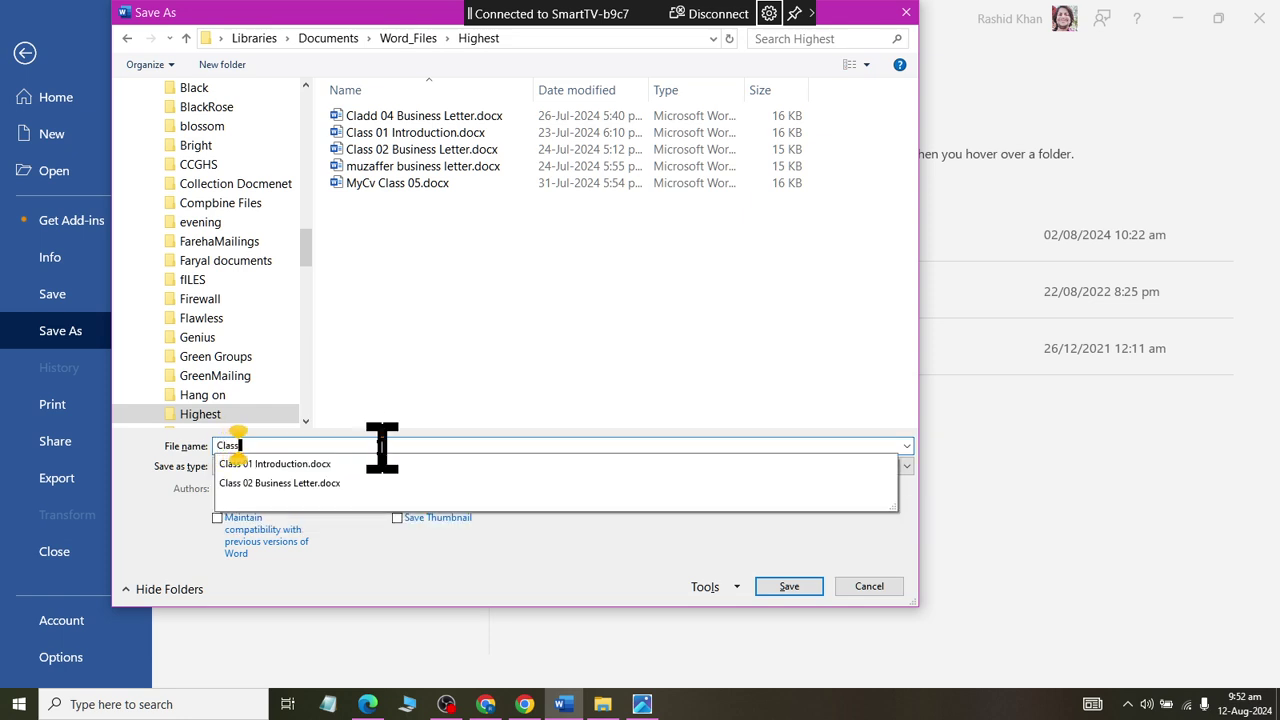
type(" 05")
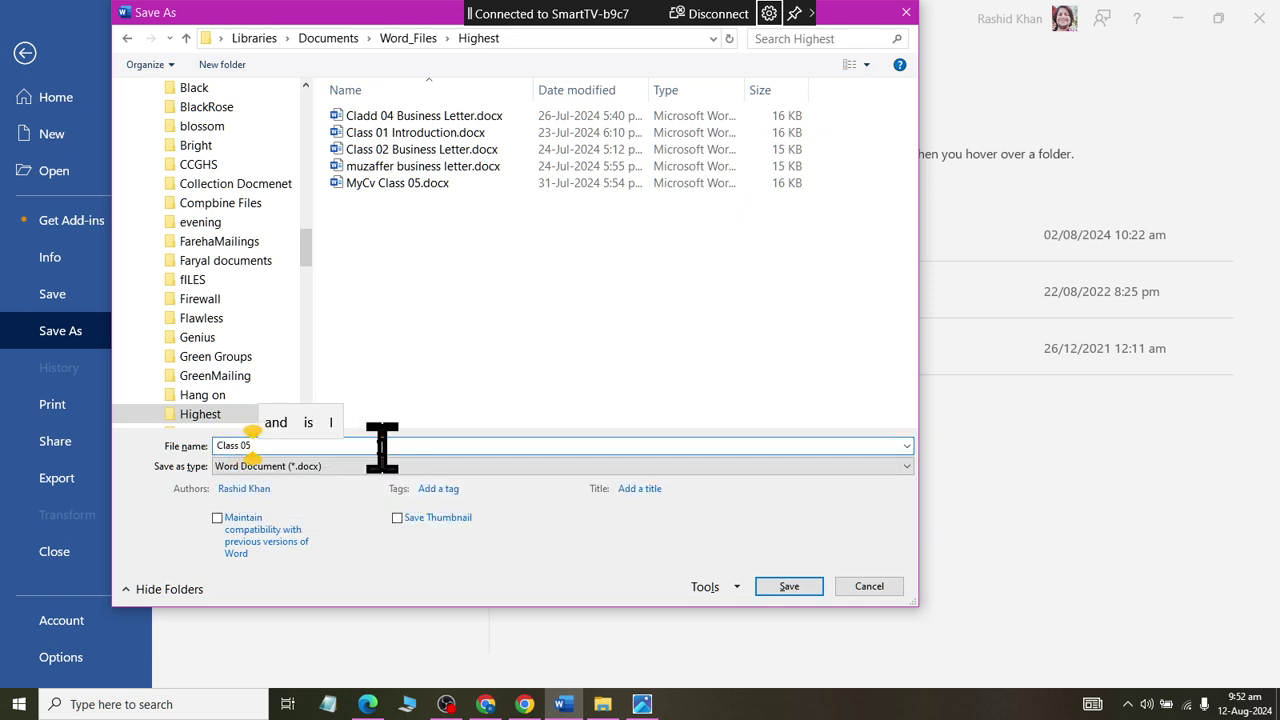
type(" Job Application Form")
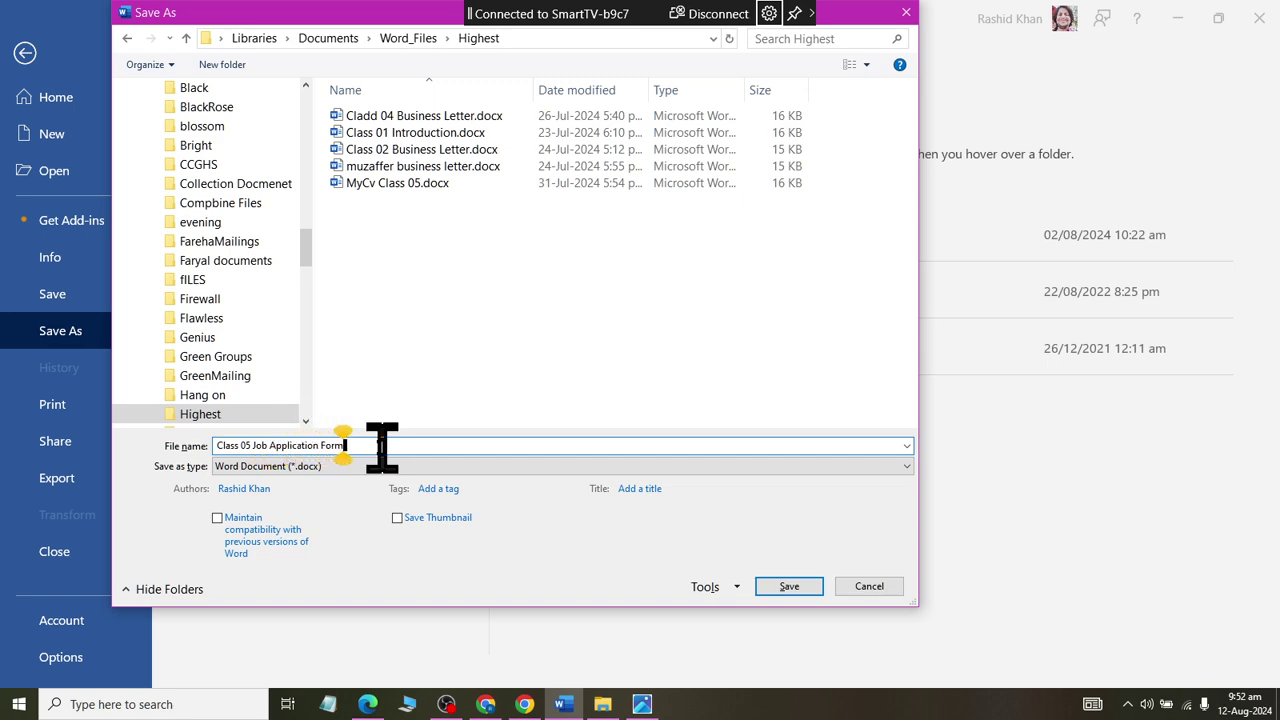
key("Return")
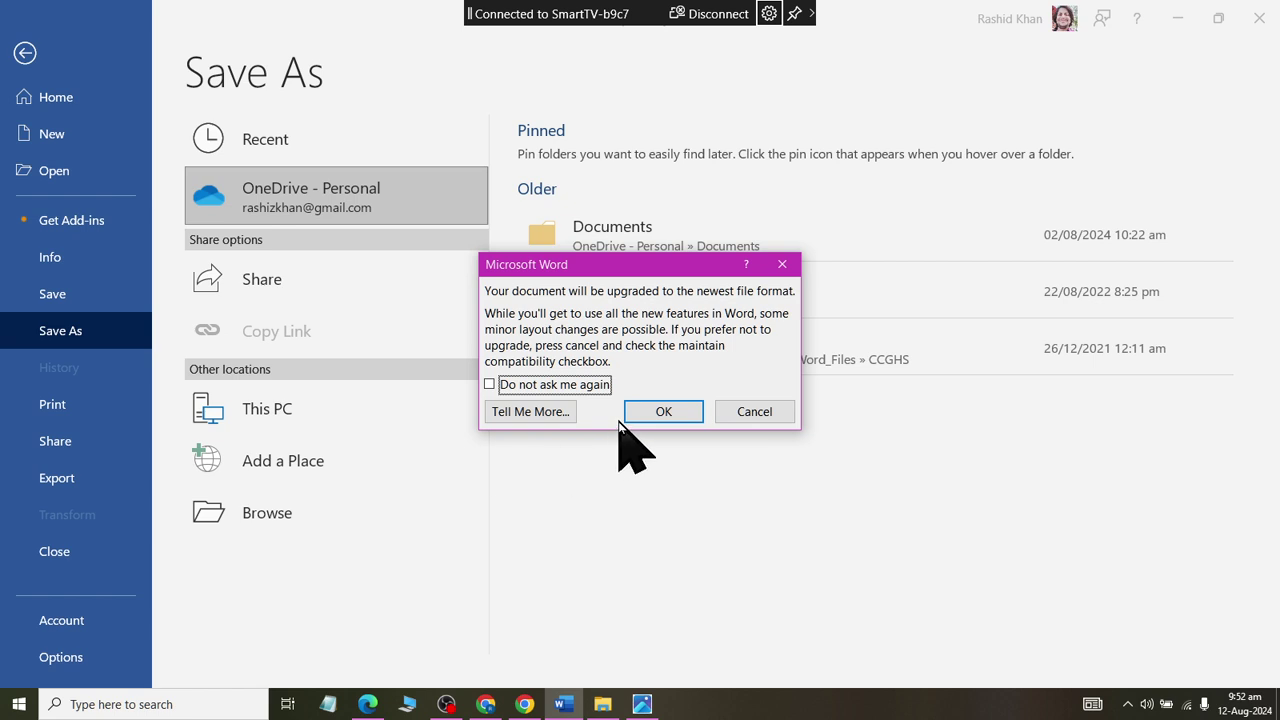
left_click(661, 411)
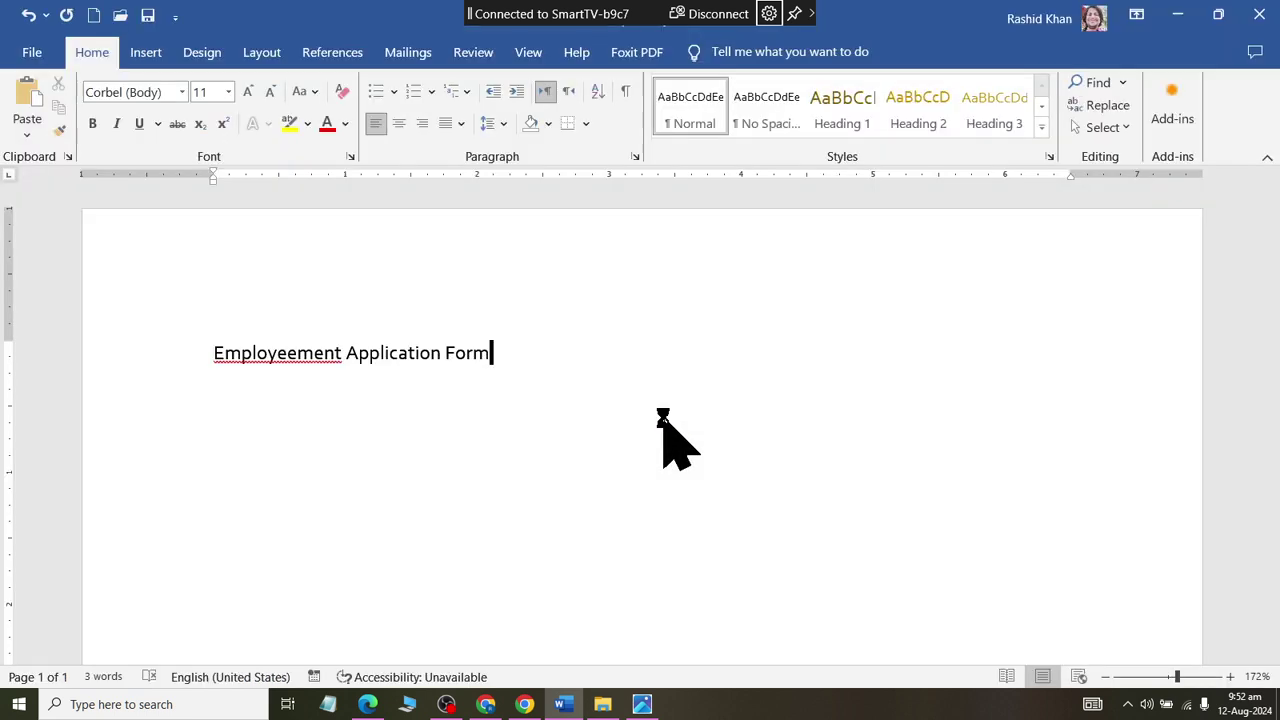
Step: Correct the title's spelling to 'Employment' and start a new line below it
right_click(243, 357)
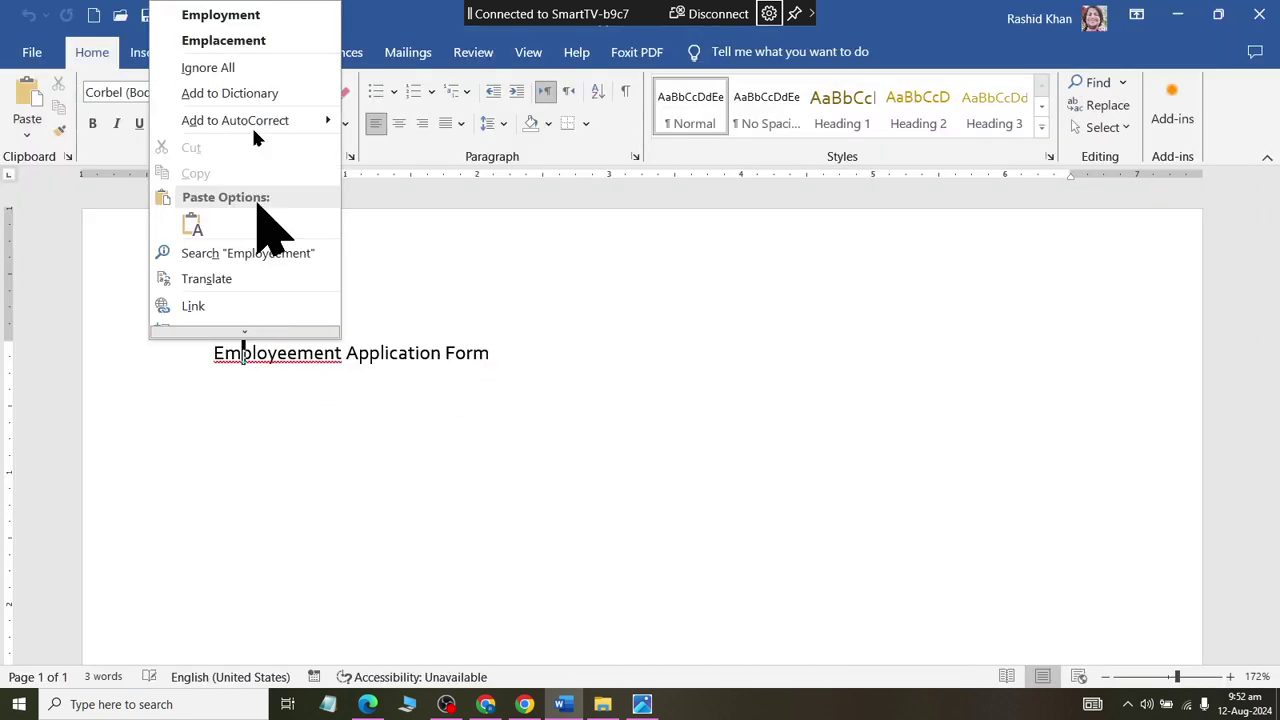
left_click(280, 15)
left_click(548, 371)
key("Return")
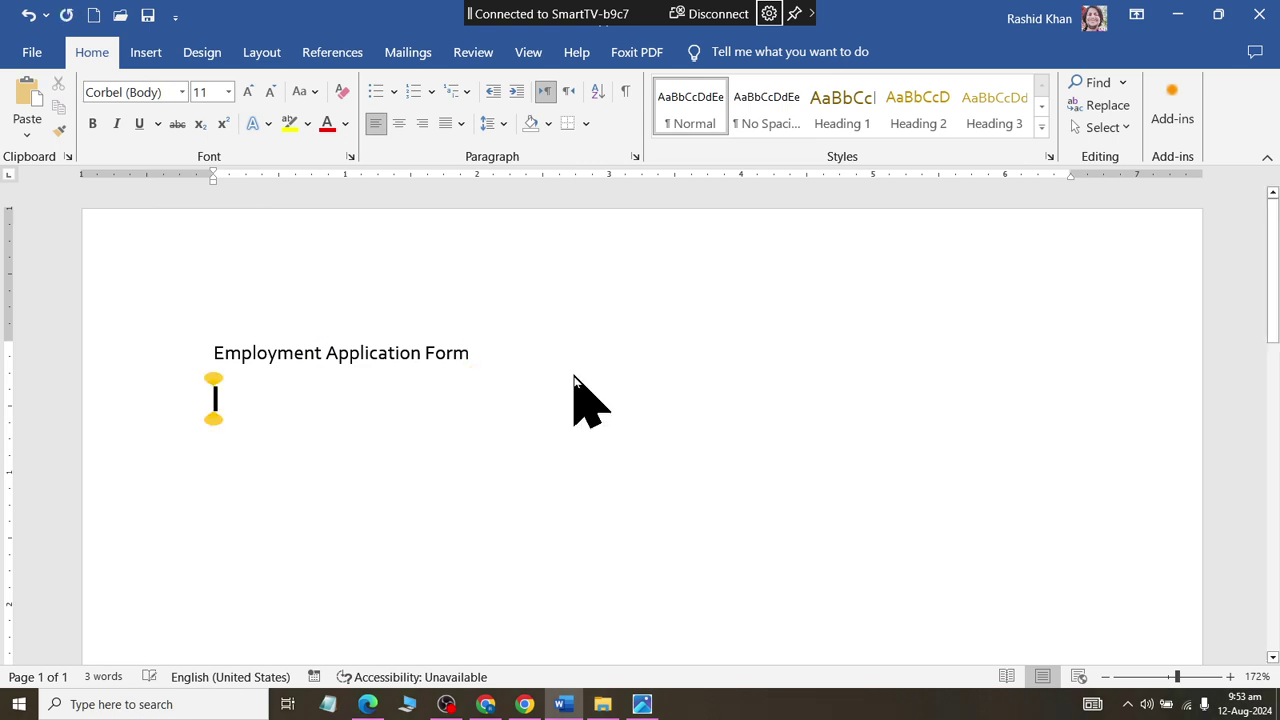
key("alt+Tab")
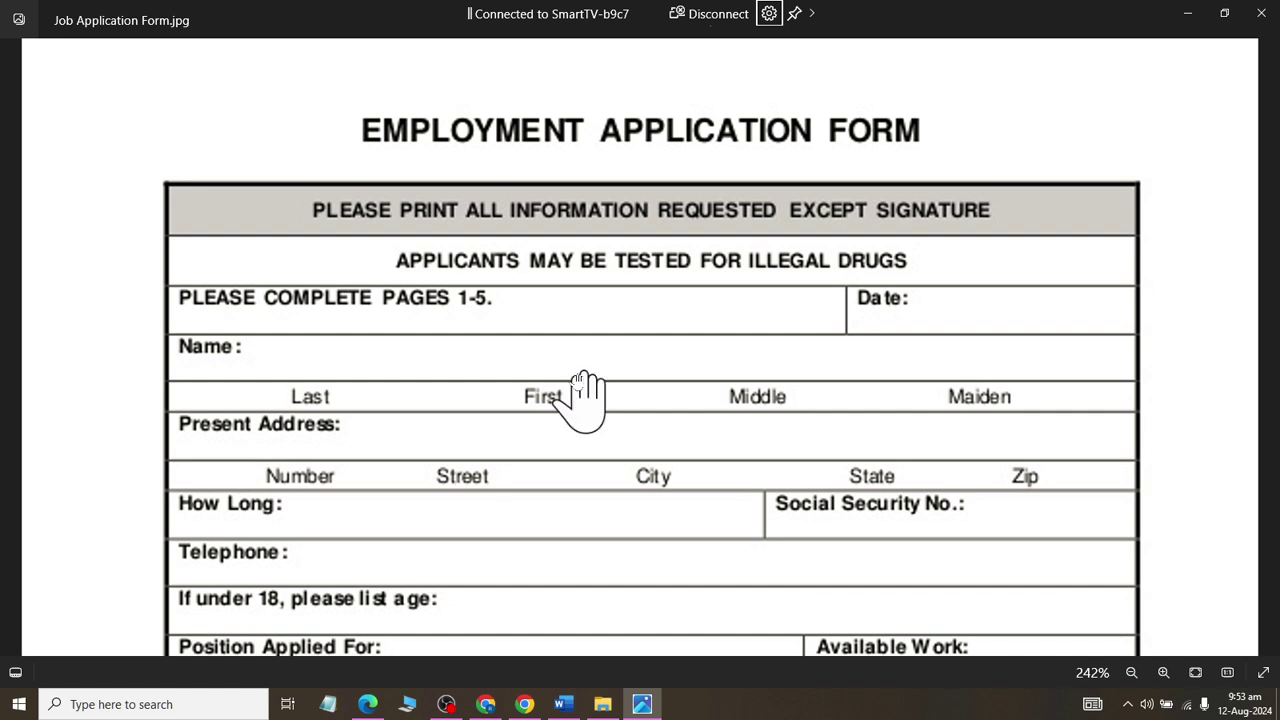
key("alt+Tab")
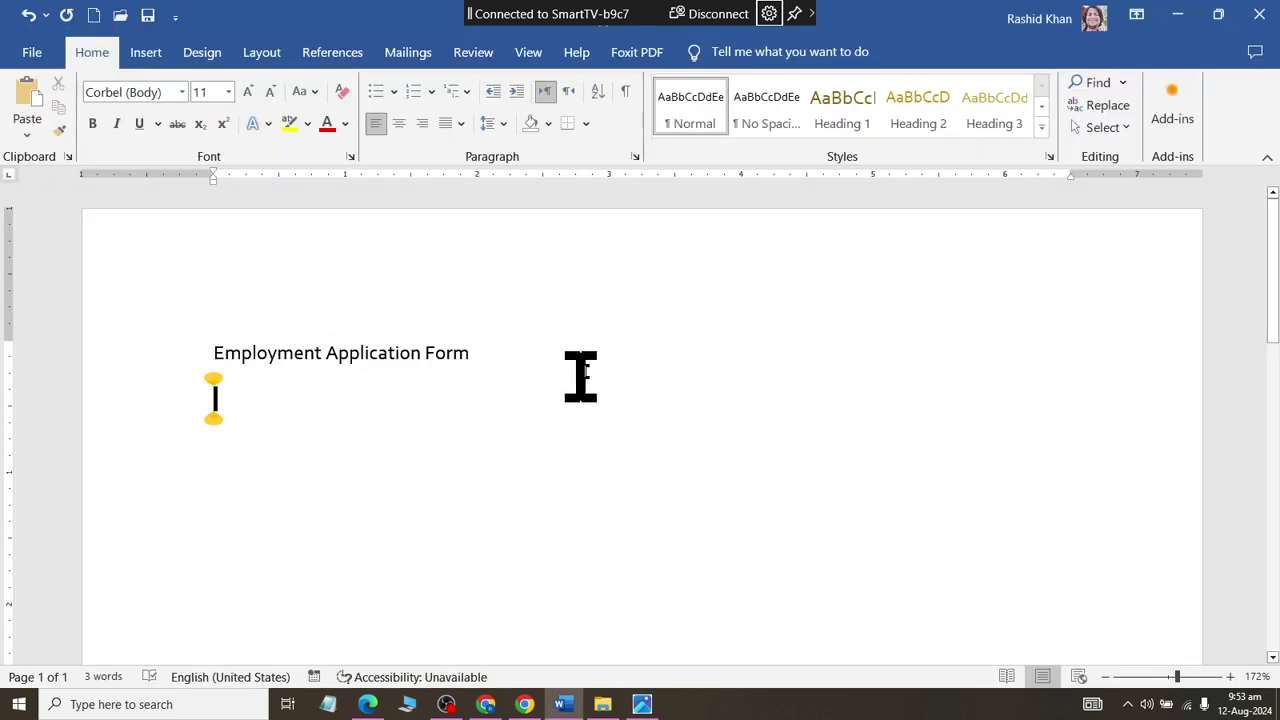
Step: Insert a single-cell table below the title
left_click(160, 56)
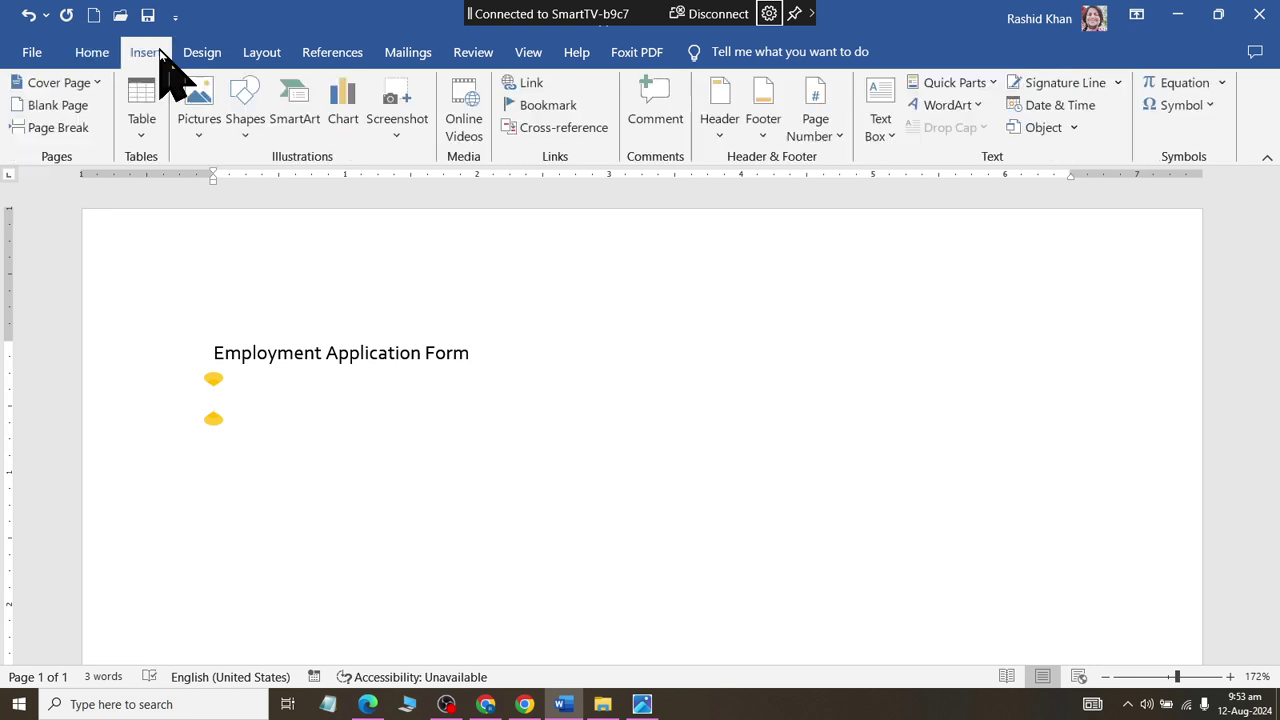
left_click(145, 124)
left_click(138, 180)
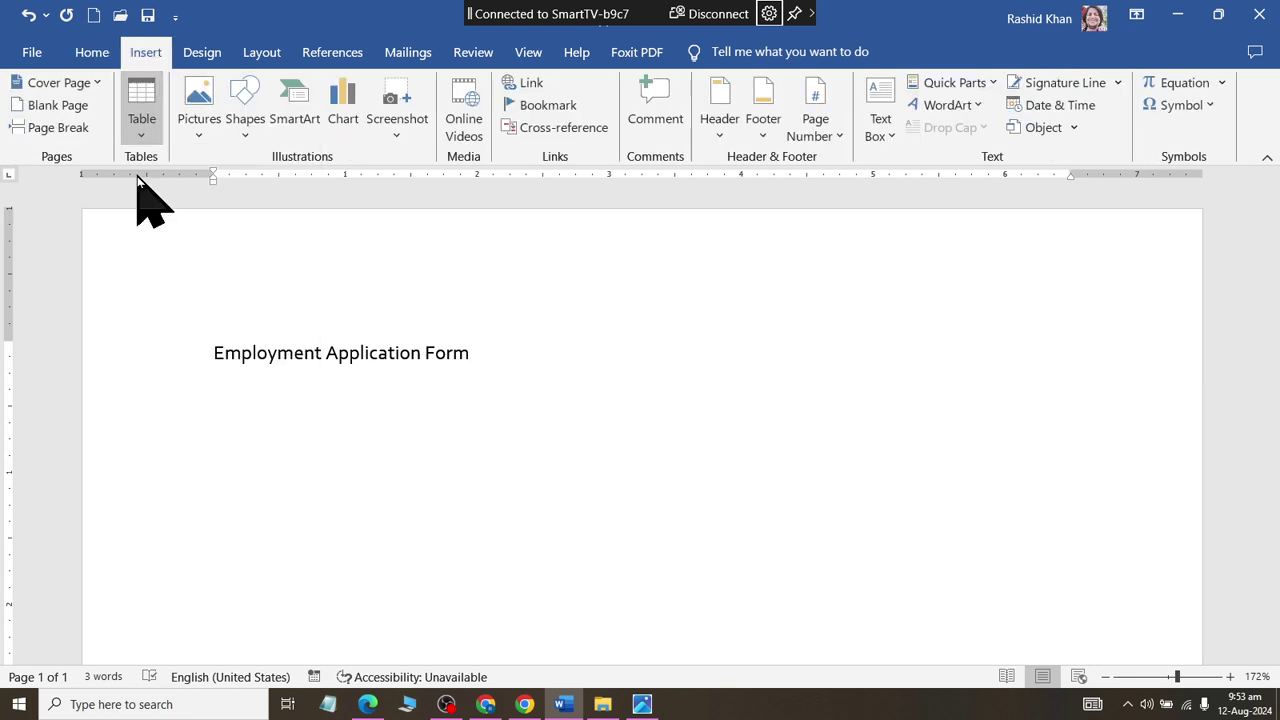
key("alt+Tab")
key("alt+Tab")
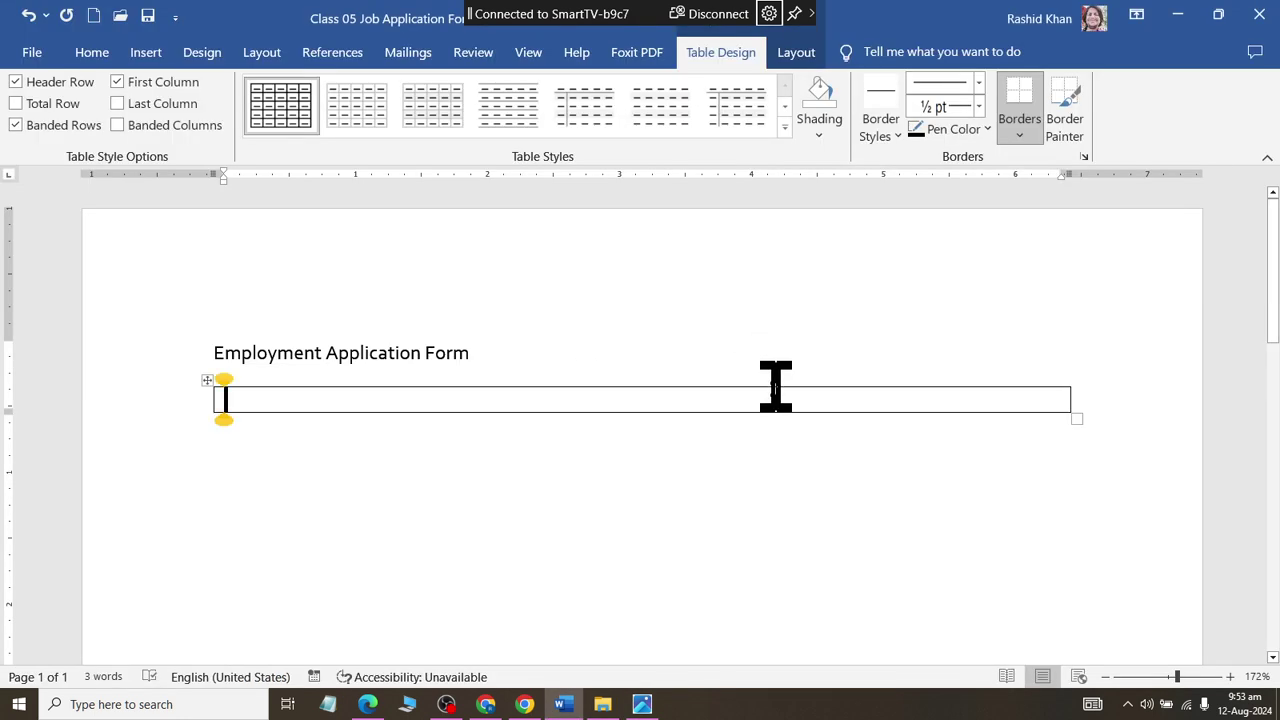
Step: Add a second row beneath the table's first row
left_click(800, 55)
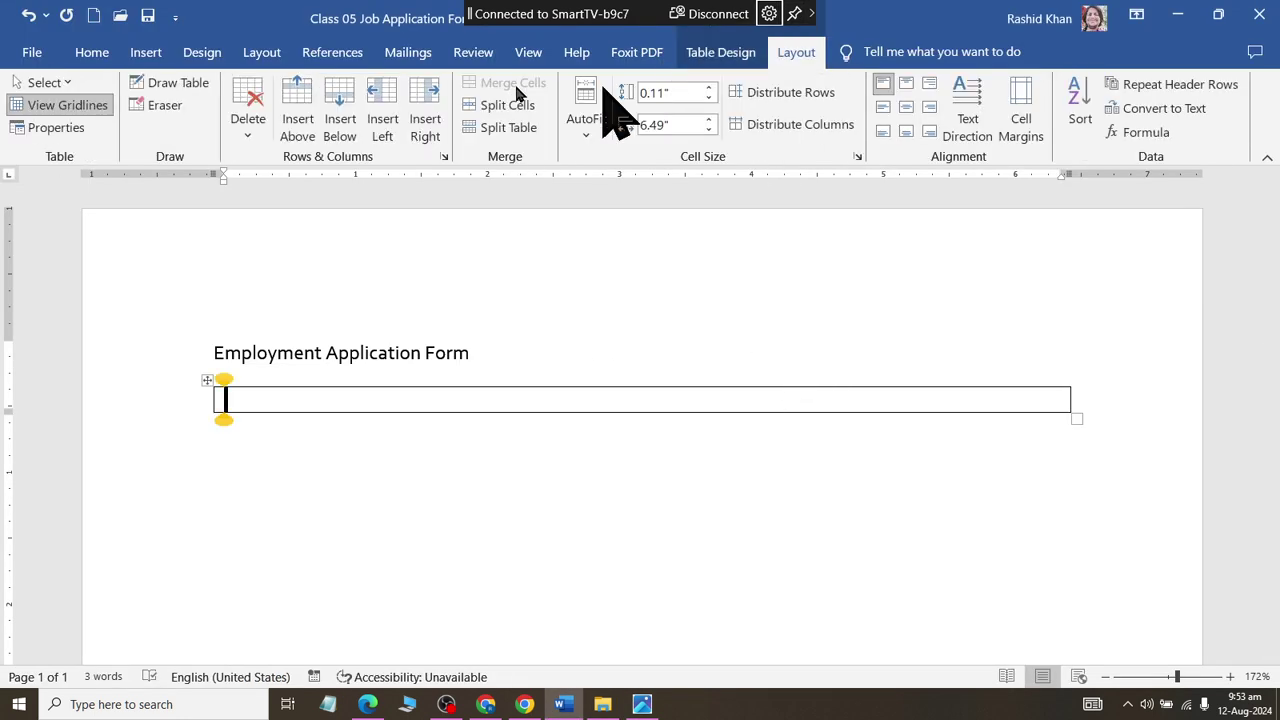
left_click(333, 110)
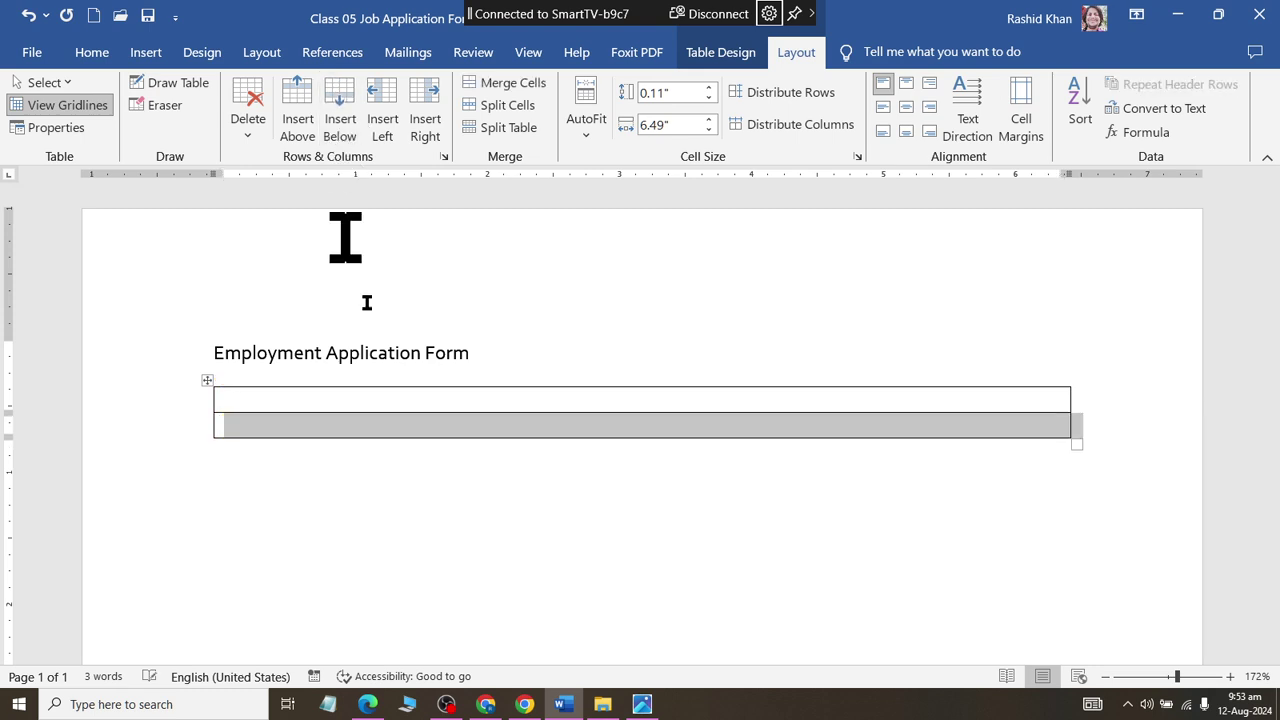
left_click(356, 400)
key("alt+Tab")
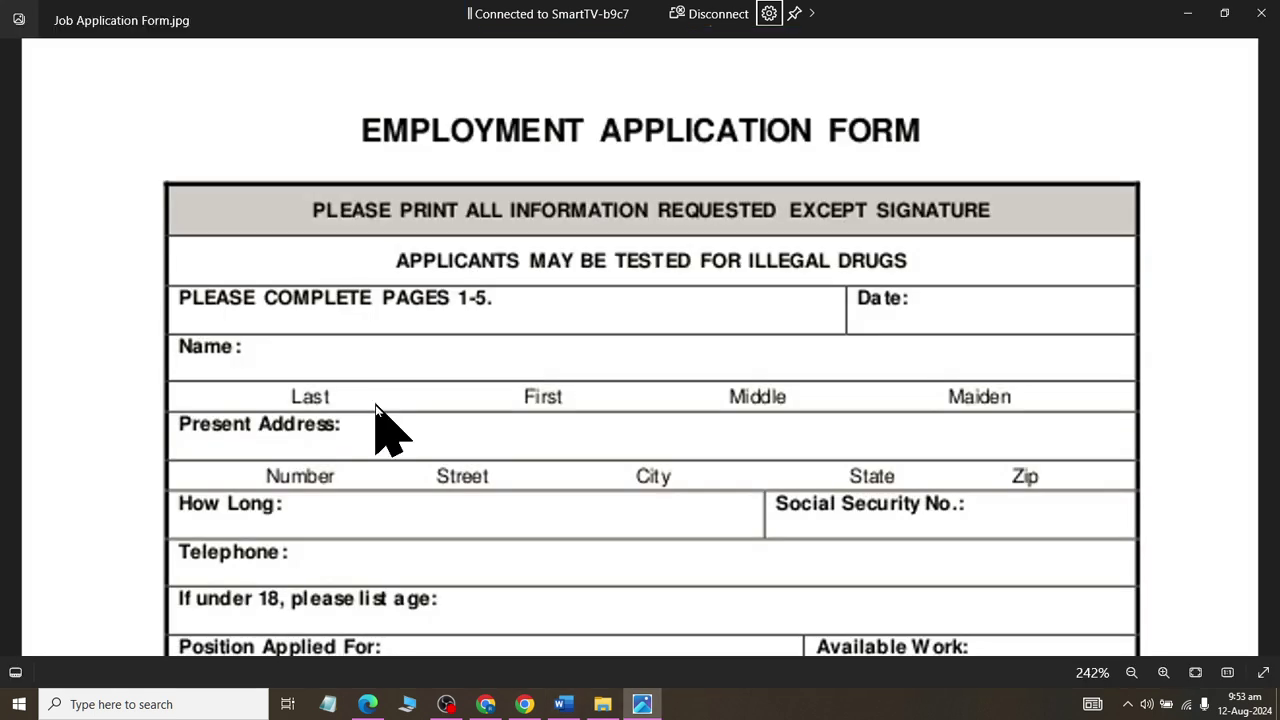
Step: Type the form's print-all-information instruction into the first table row
key("alt+Tab")
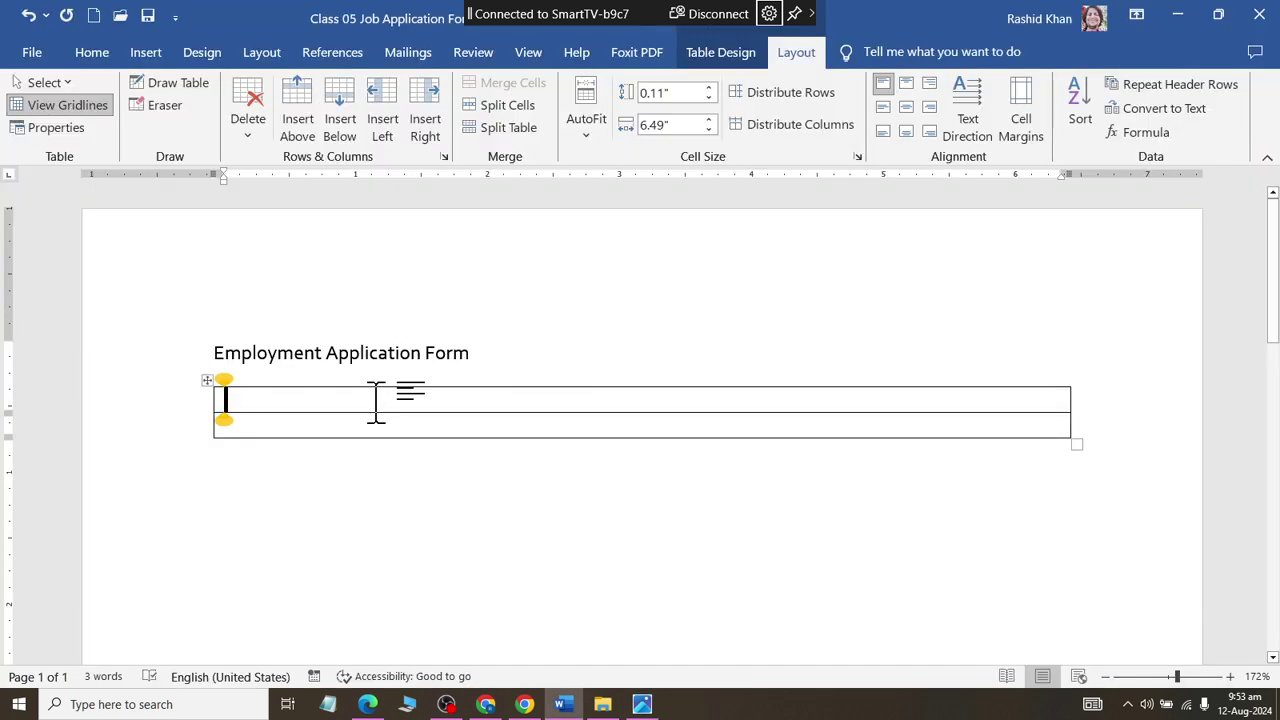
type("Please Print A")
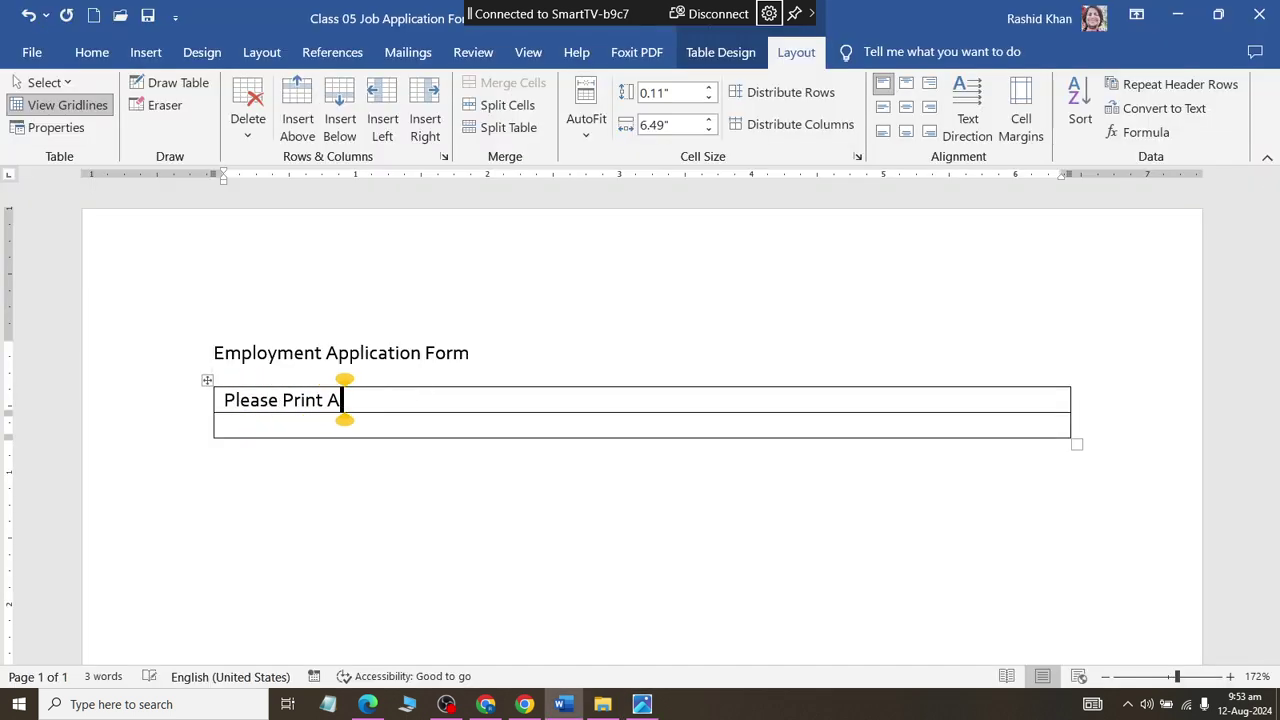
type("ll Information T")
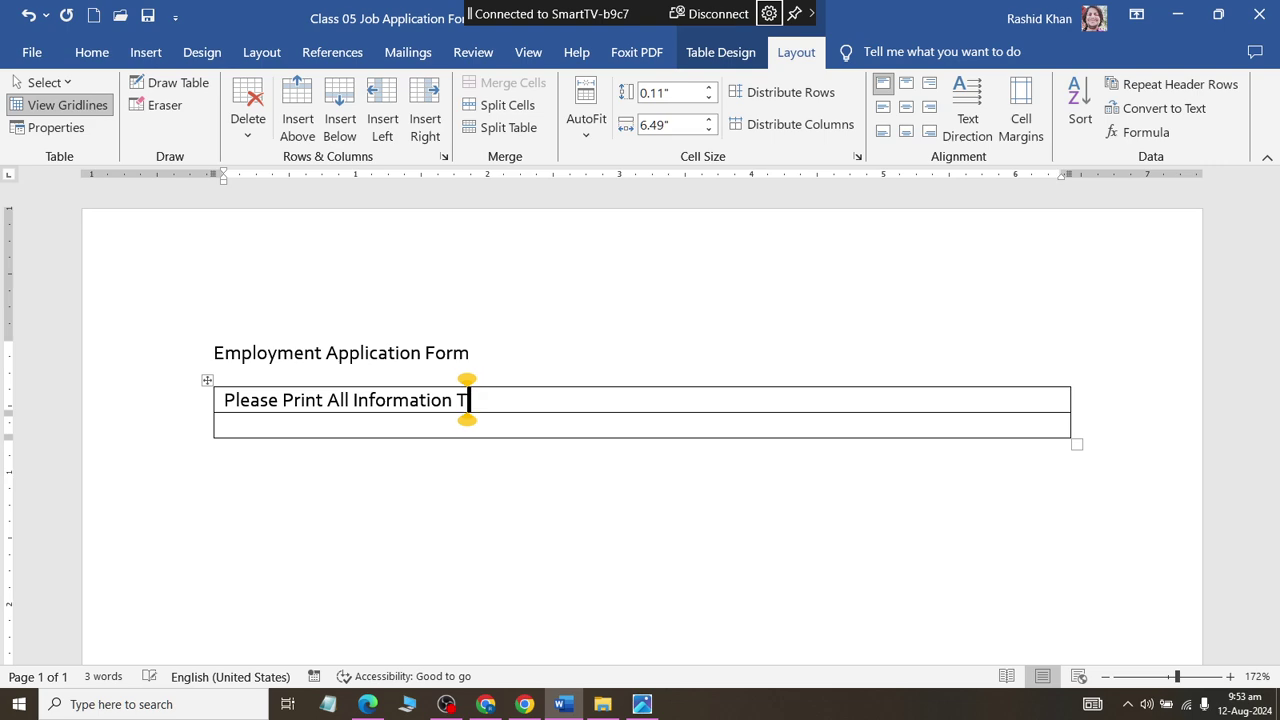
key("BackSpace")
type("Requested")
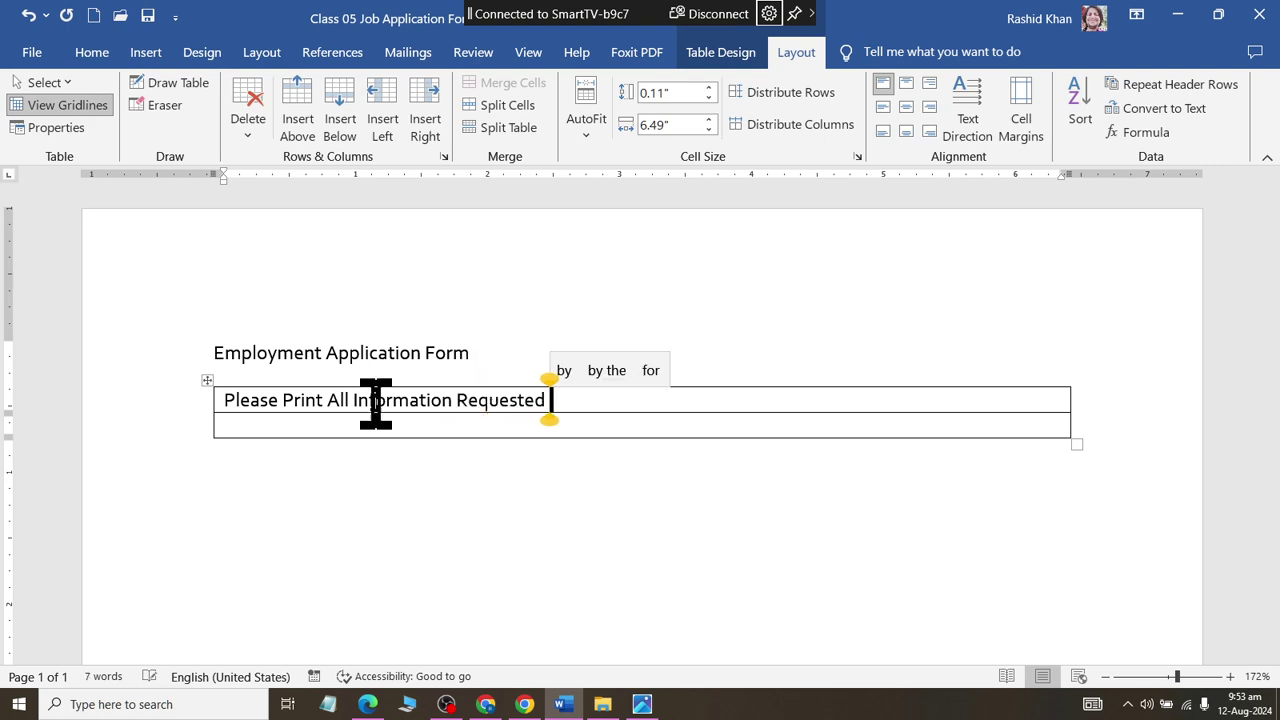
key("alt+Tab")
key("alt+Tab")
type("Exce")
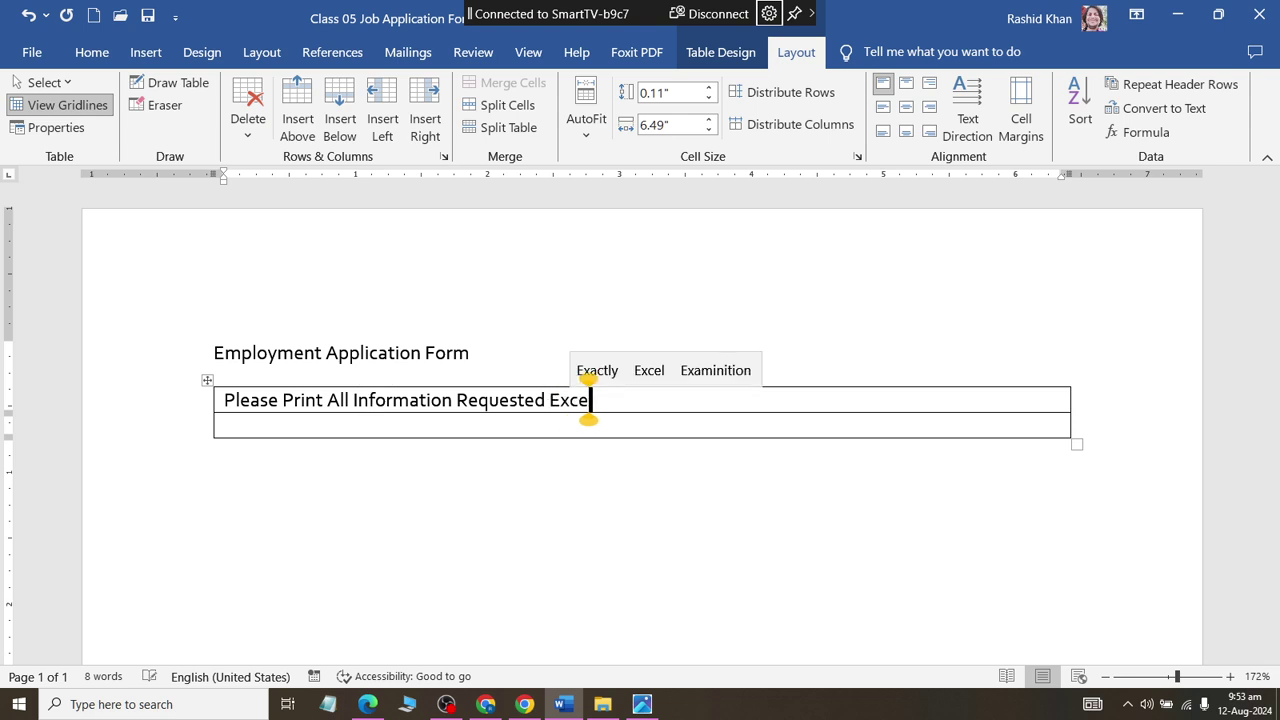
key("alt+Tab")
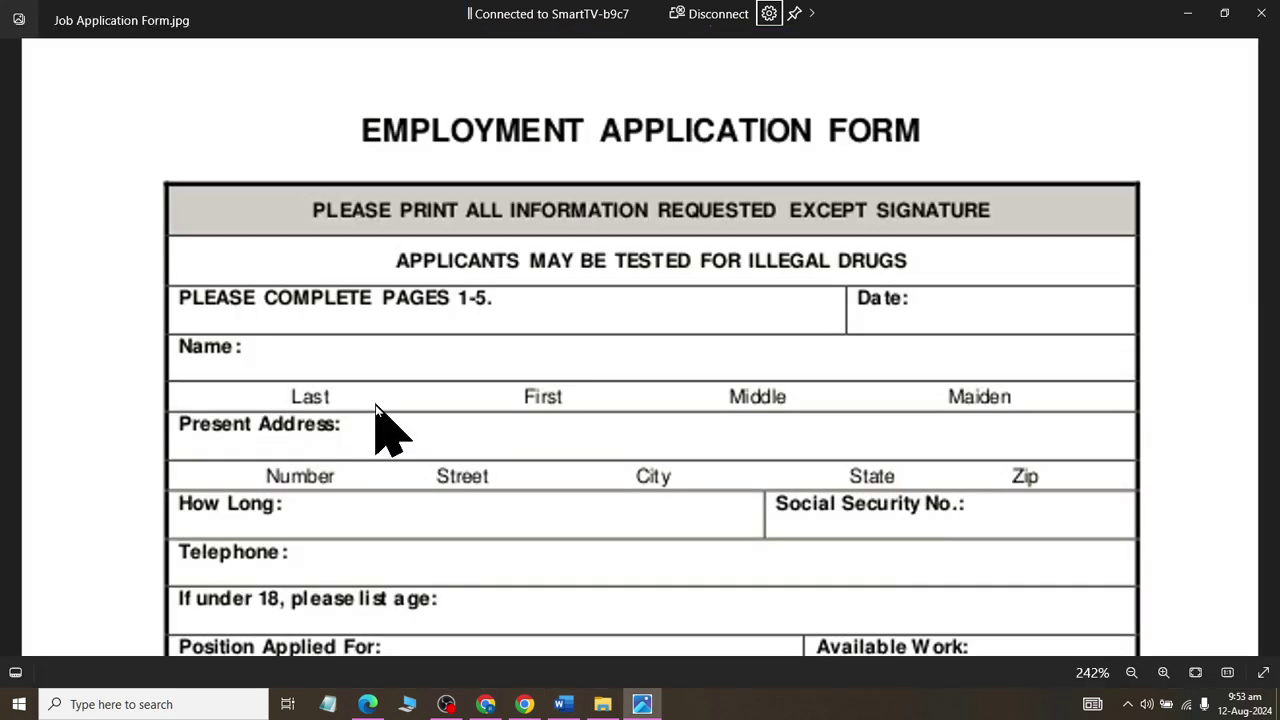
Step: Type 'Applicaton may be tested for illegal Drugs' in the second row
key("alt+Tab")
type("i")
type("re")
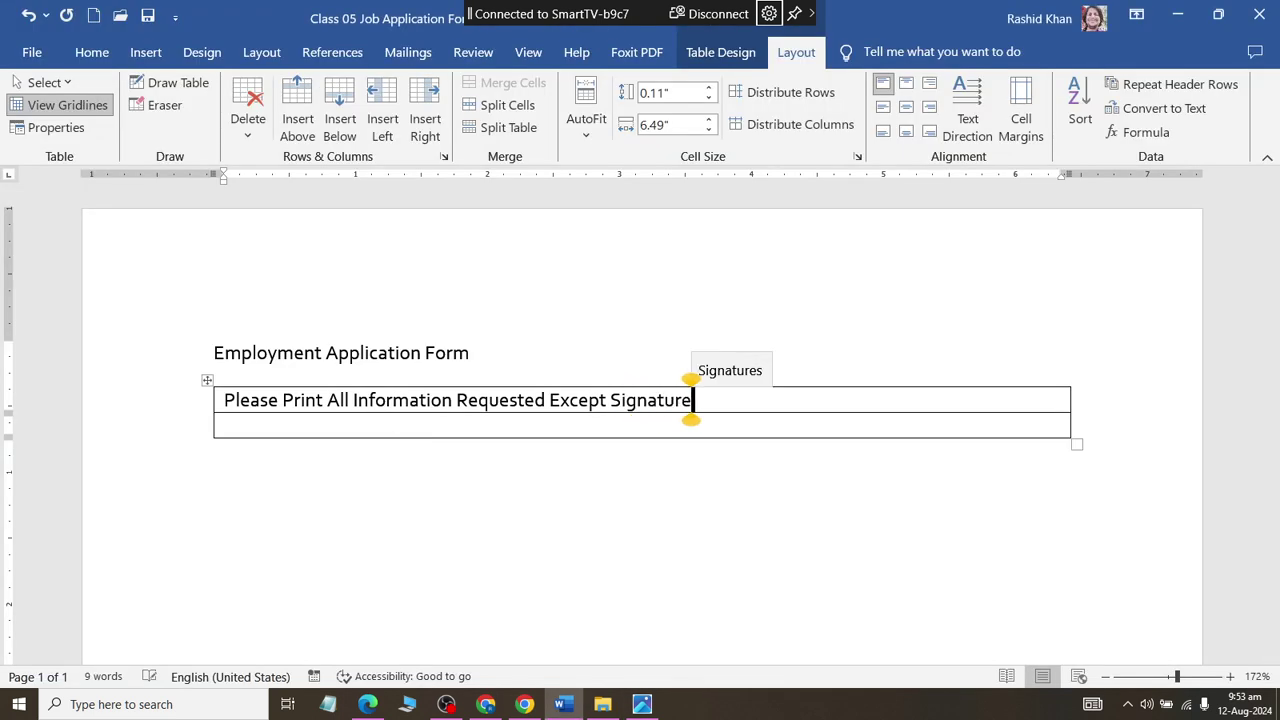
key("Tab")
key("alt+Tab")
key("alt+Tab")
key("alt+Tab")
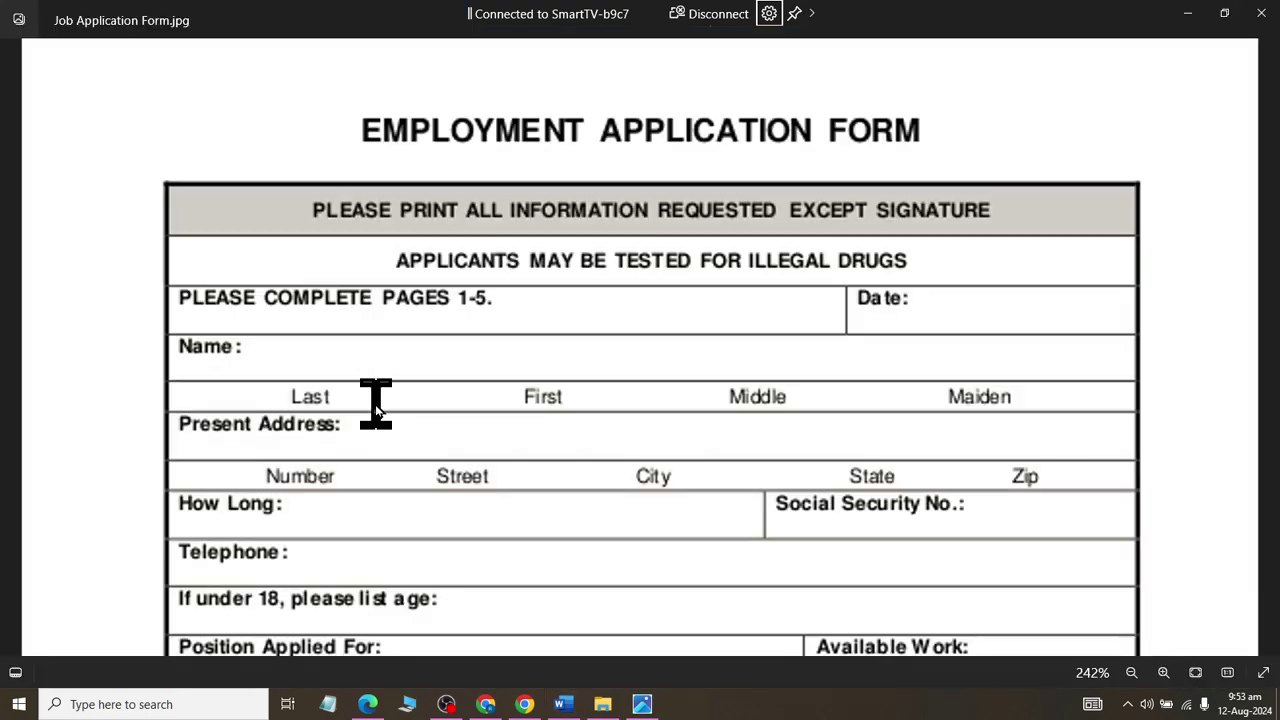
key("alt+Tab")
type("Appli")
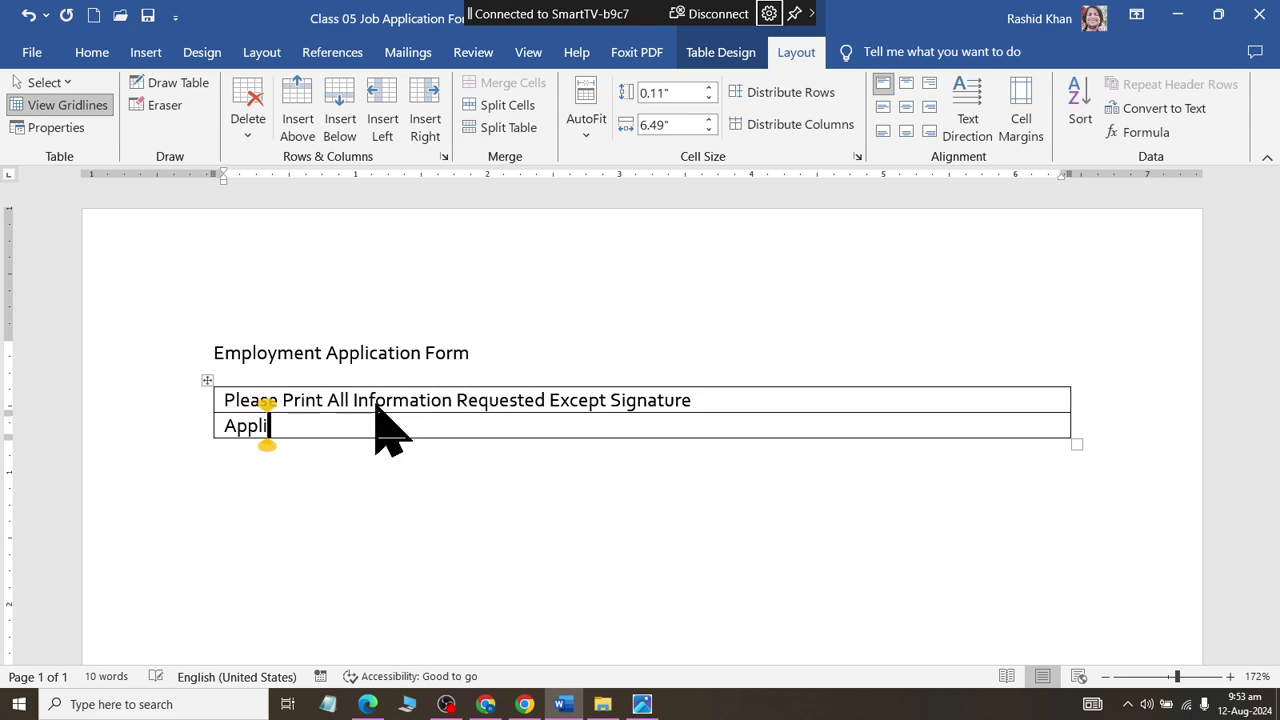
type("caton may be")
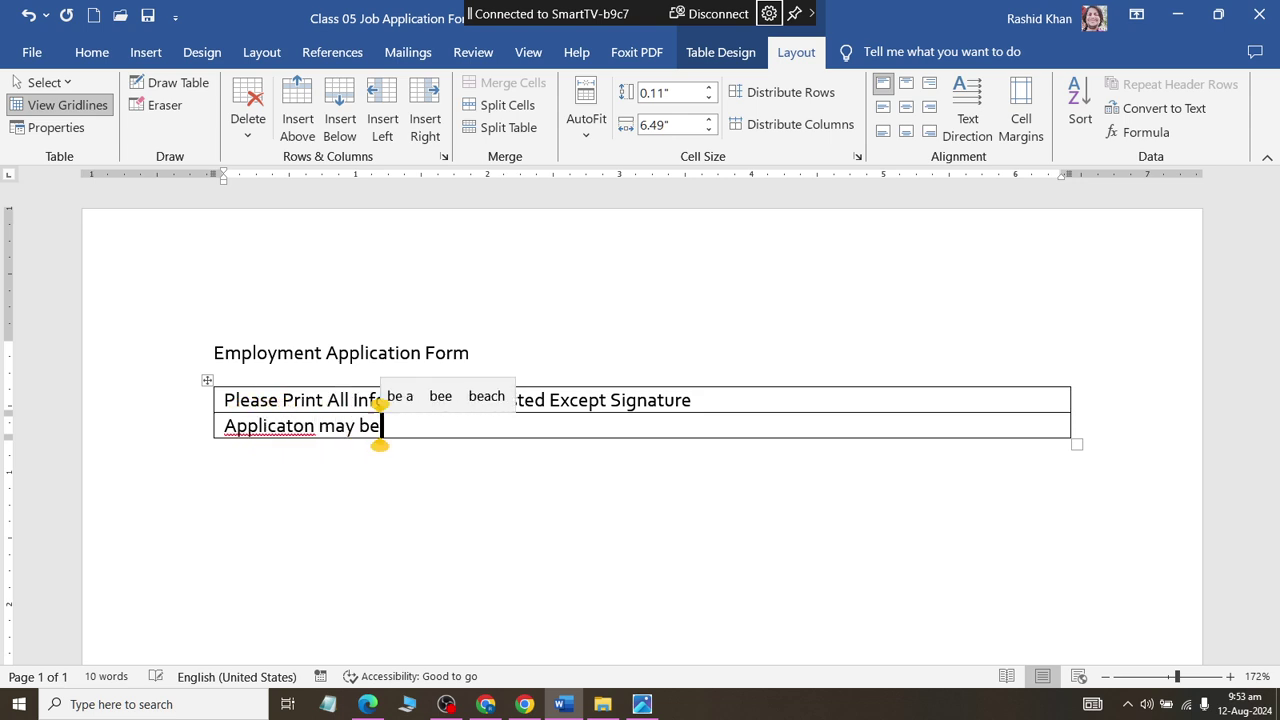
key("BackSpace")
key("BackSpace")
type("te")
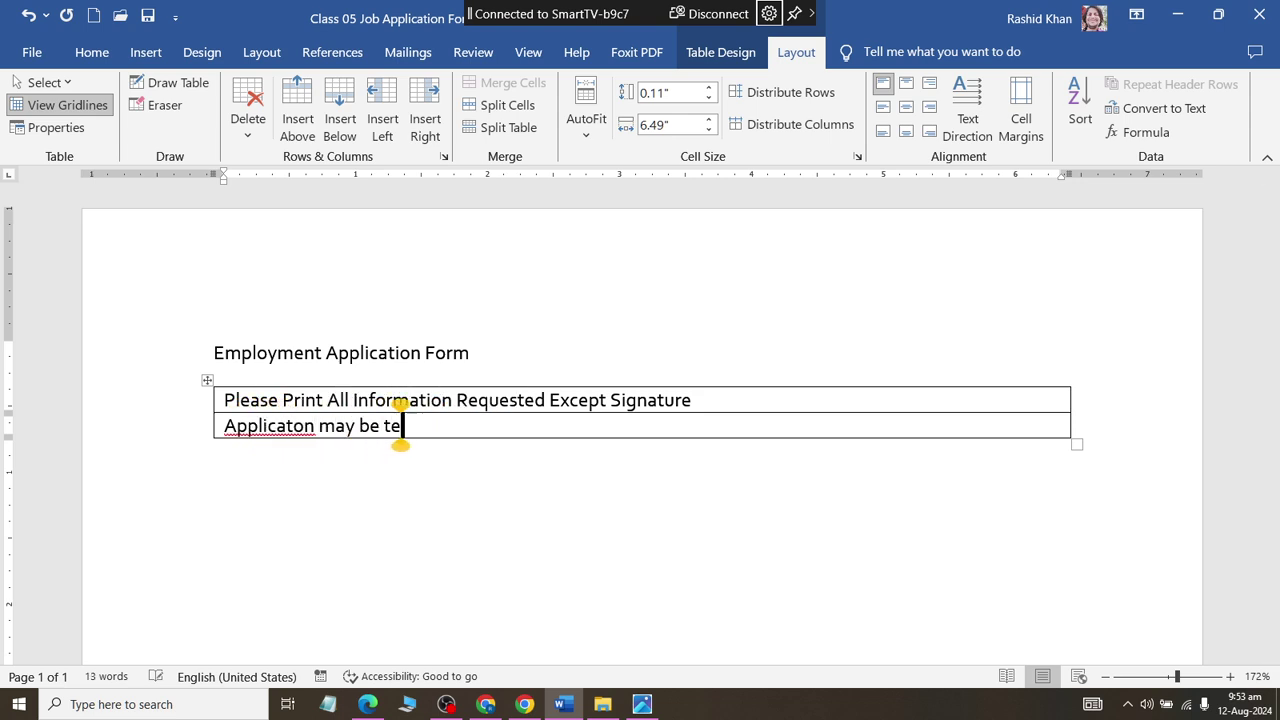
type("sted")
key("alt+Tab")
key("alt+Tab")
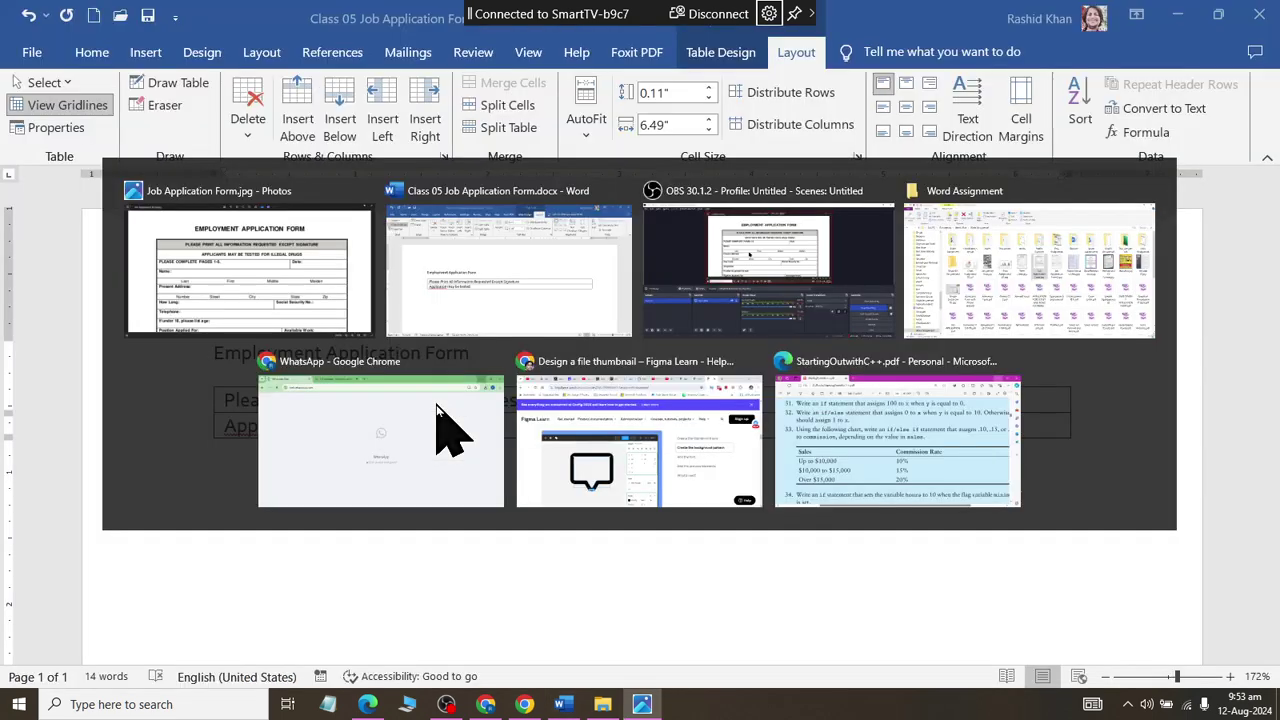
type(" for illegal")
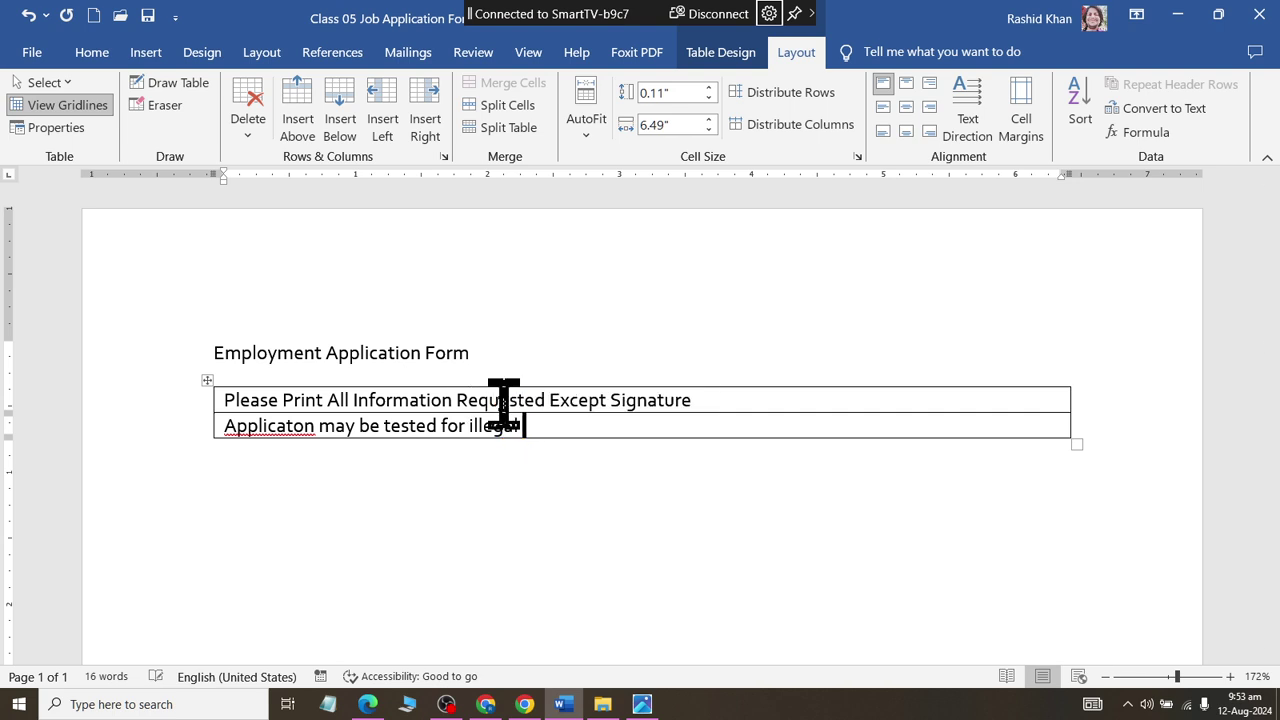
key("alt+Tab")
key("alt+Tab")
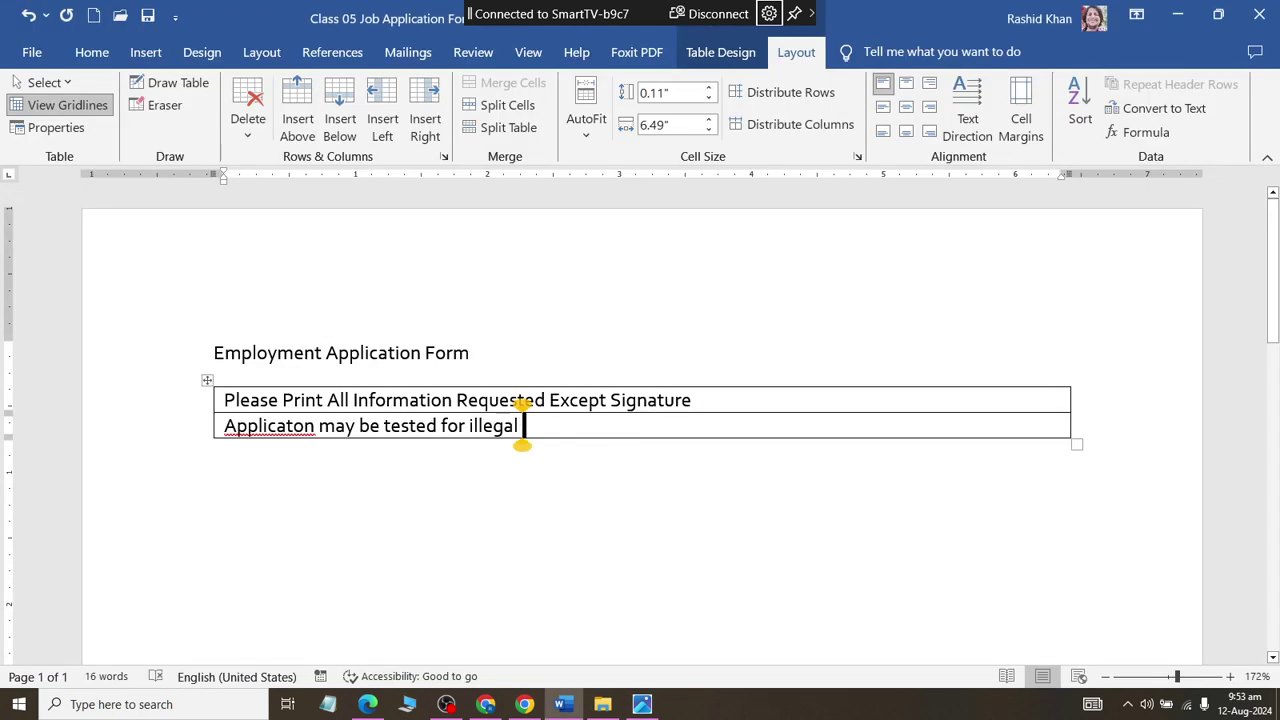
type("Drugs")
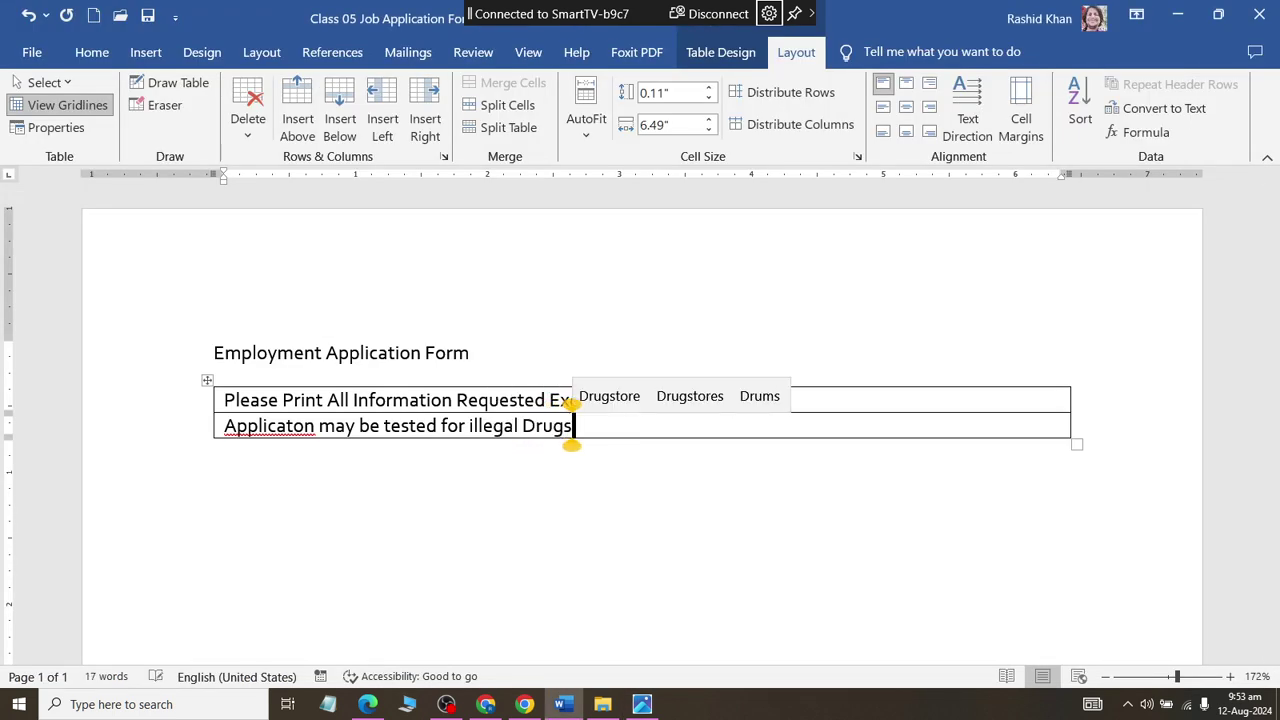
Step: Correct 'Applicaton' to 'Application' and add an empty third row below
right_click(268, 428)
left_click(270, 30)
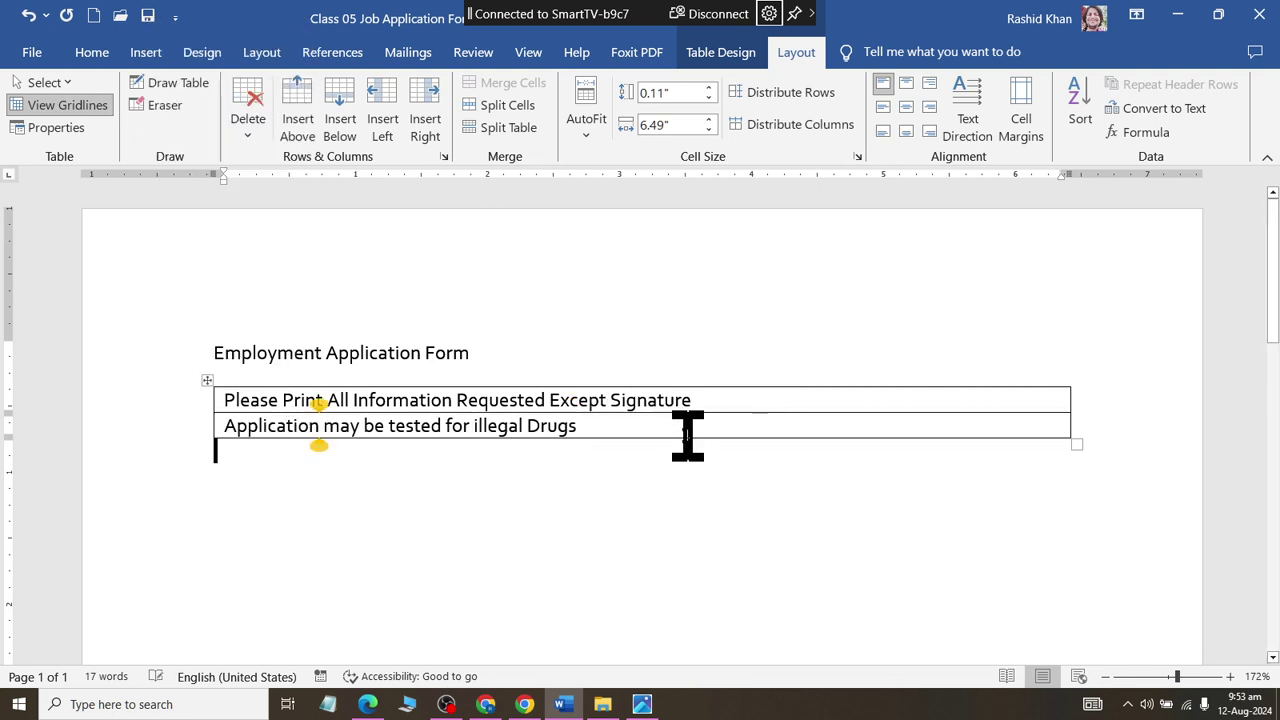
left_click(683, 425)
key("alt+Tab")
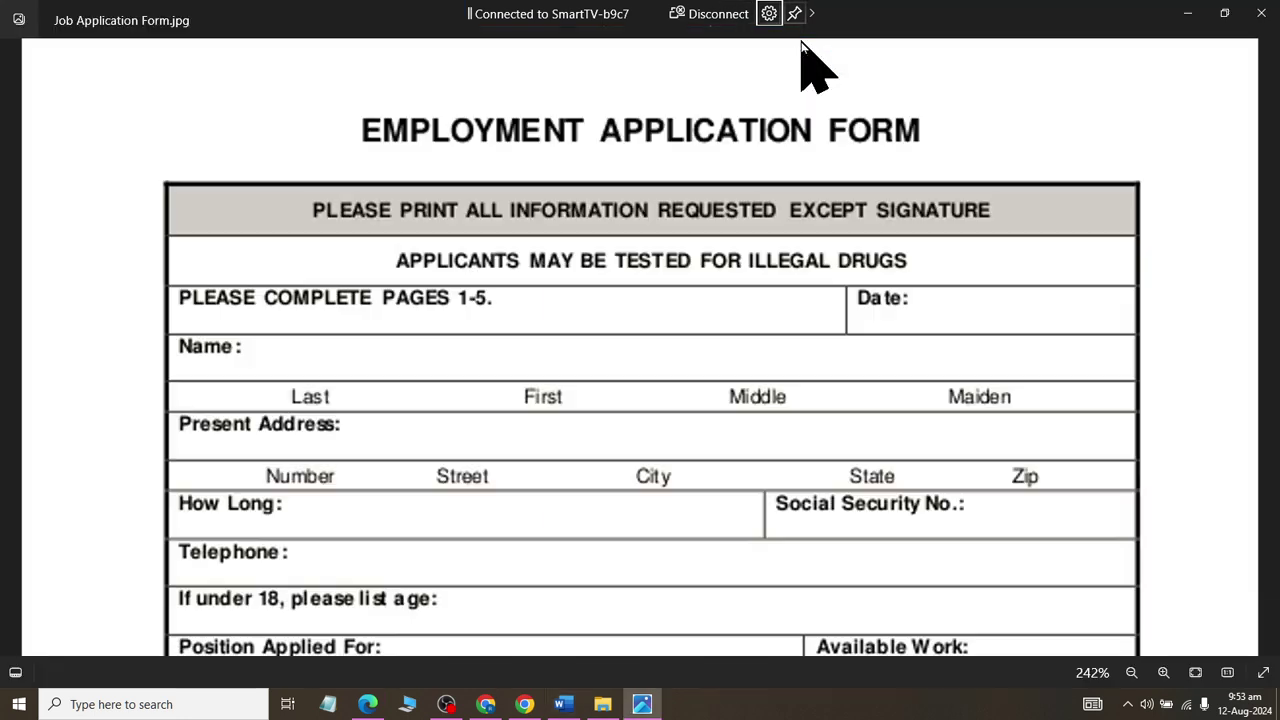
key("alt+Tab")
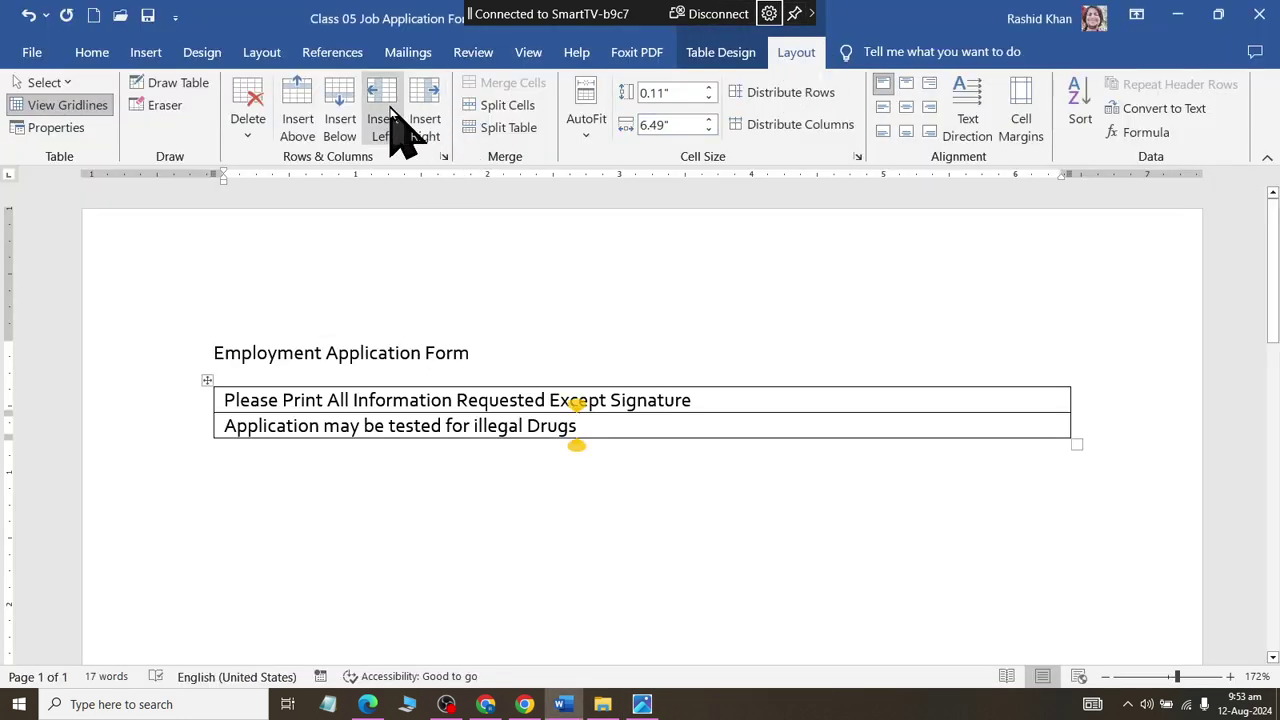
left_click(345, 120)
key("alt+Tab")
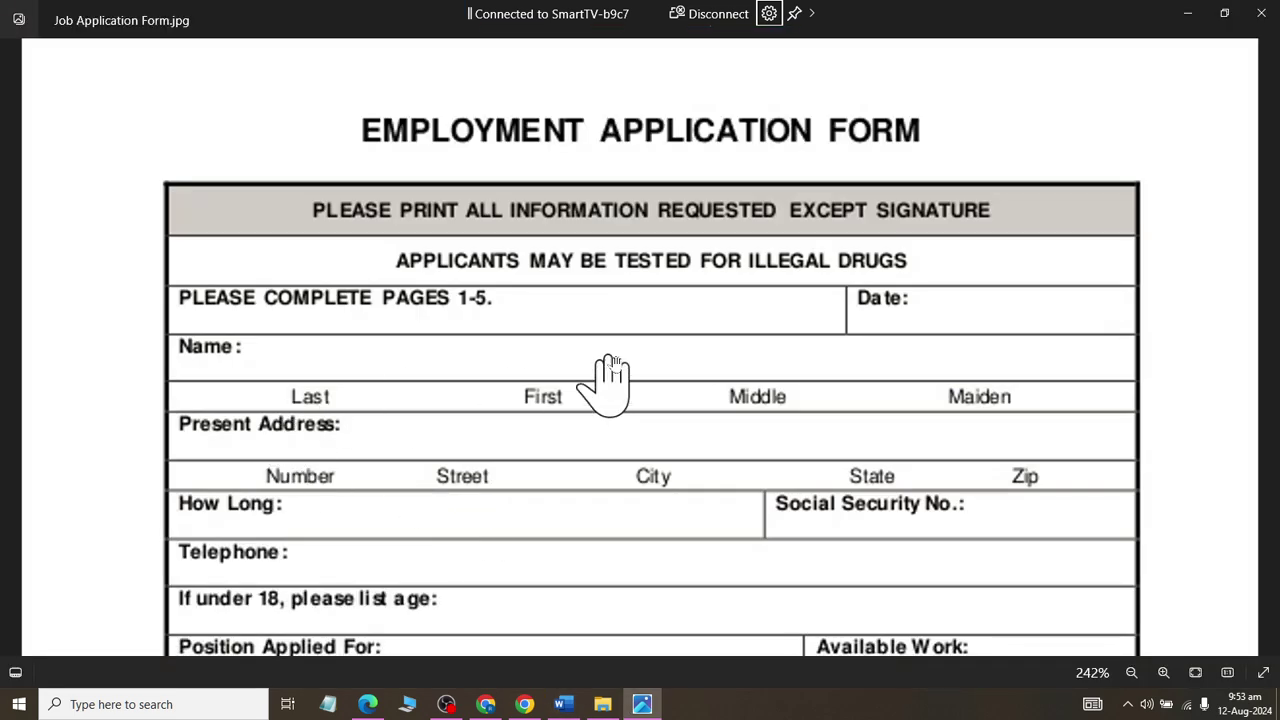
Step: Type 'Please Complete Page 1-5' in the third row
key("alt+Tab")
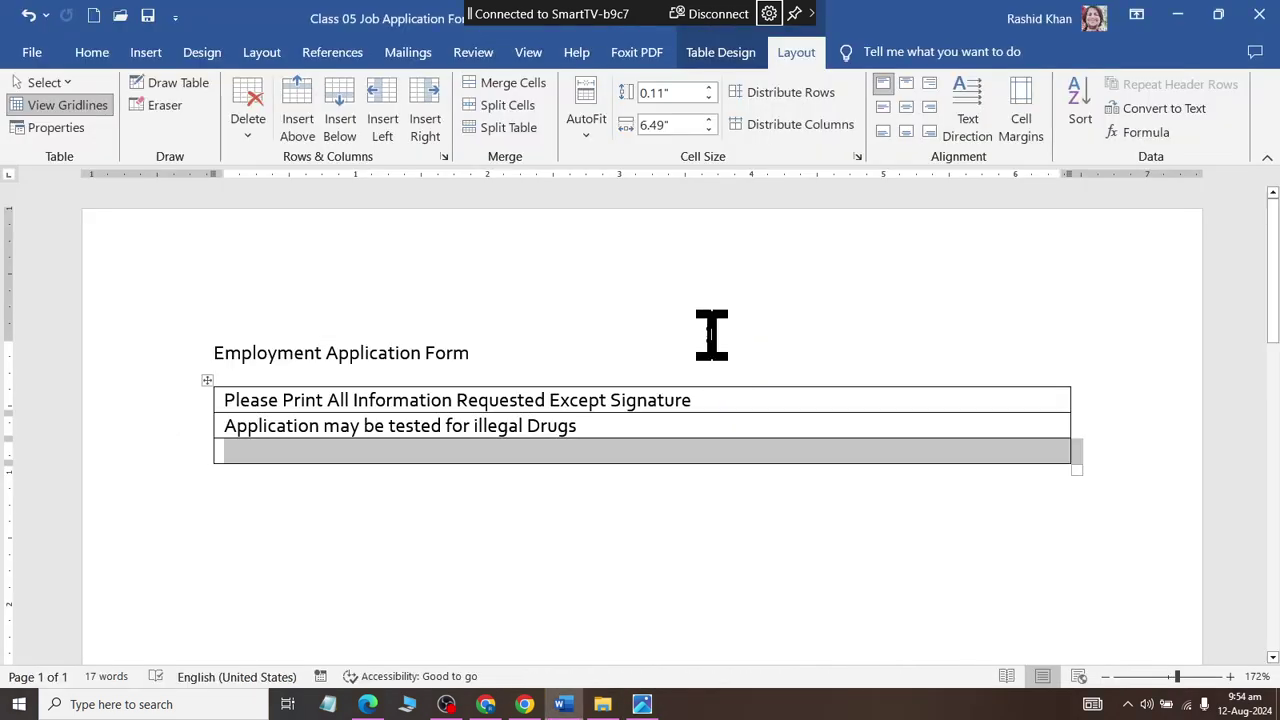
left_click(239, 450)
type("Please Com")
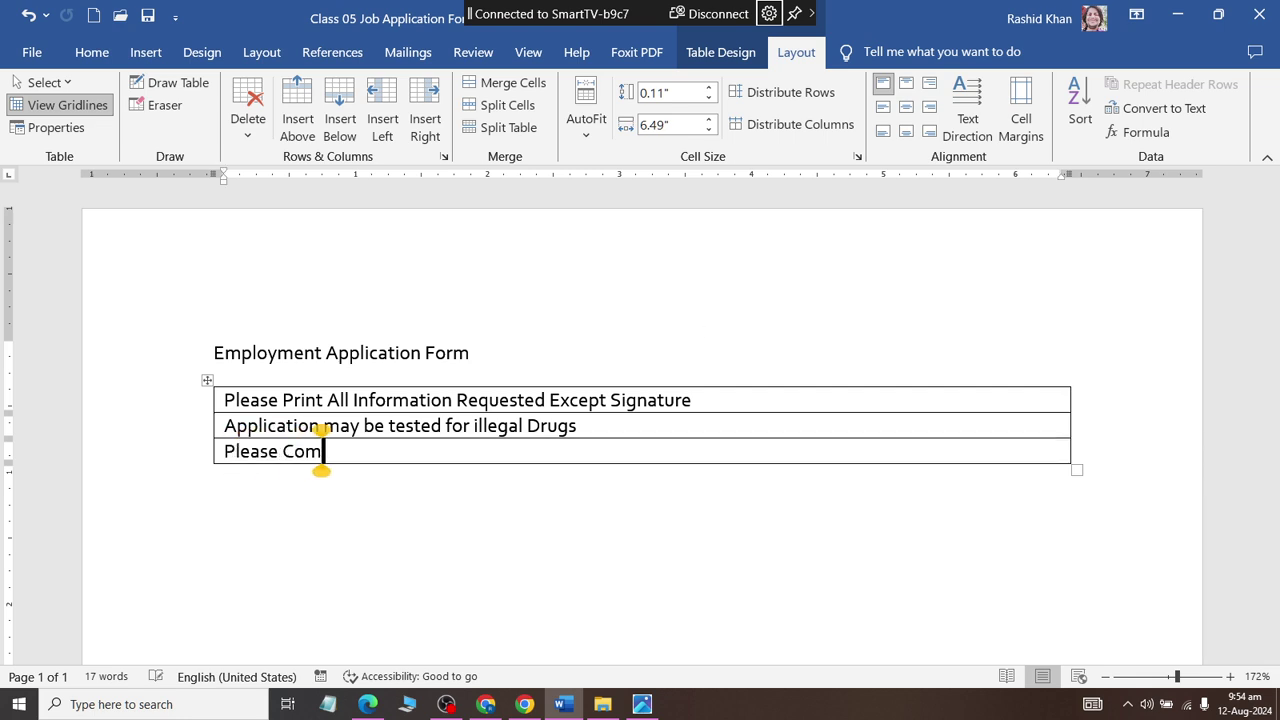
type("plete Page ")
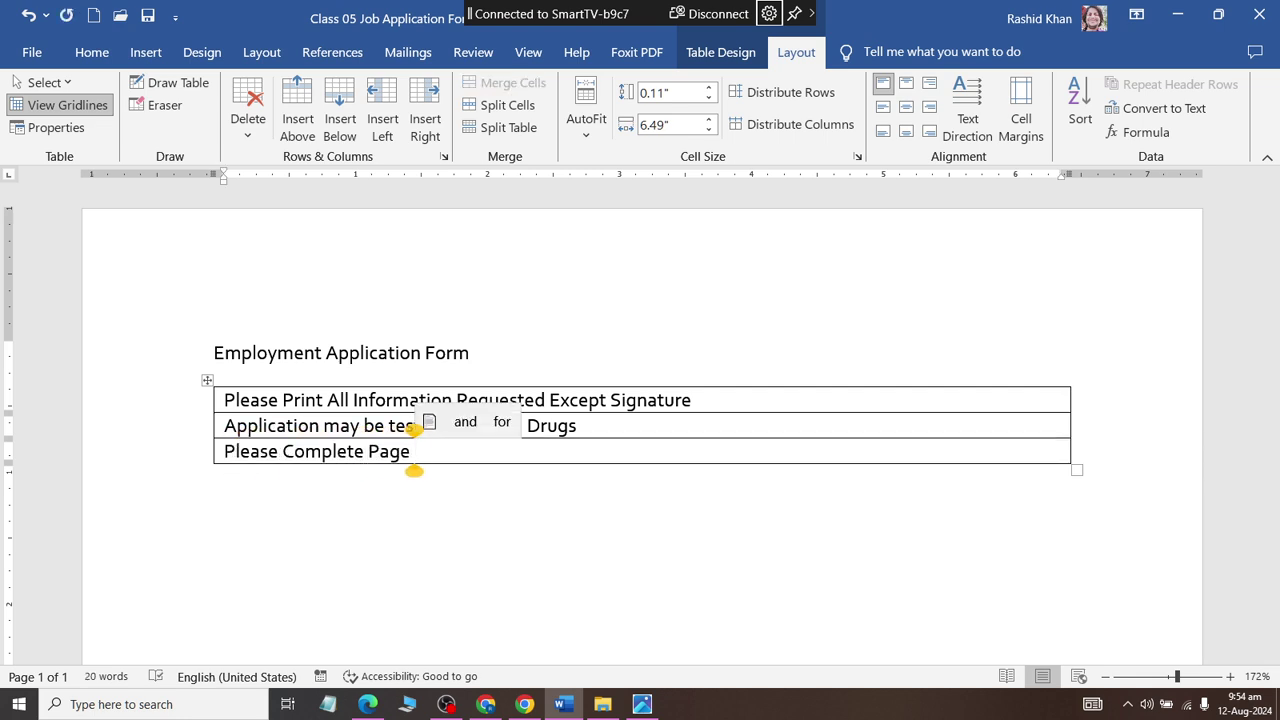
type("1-5")
key("alt+Tab")
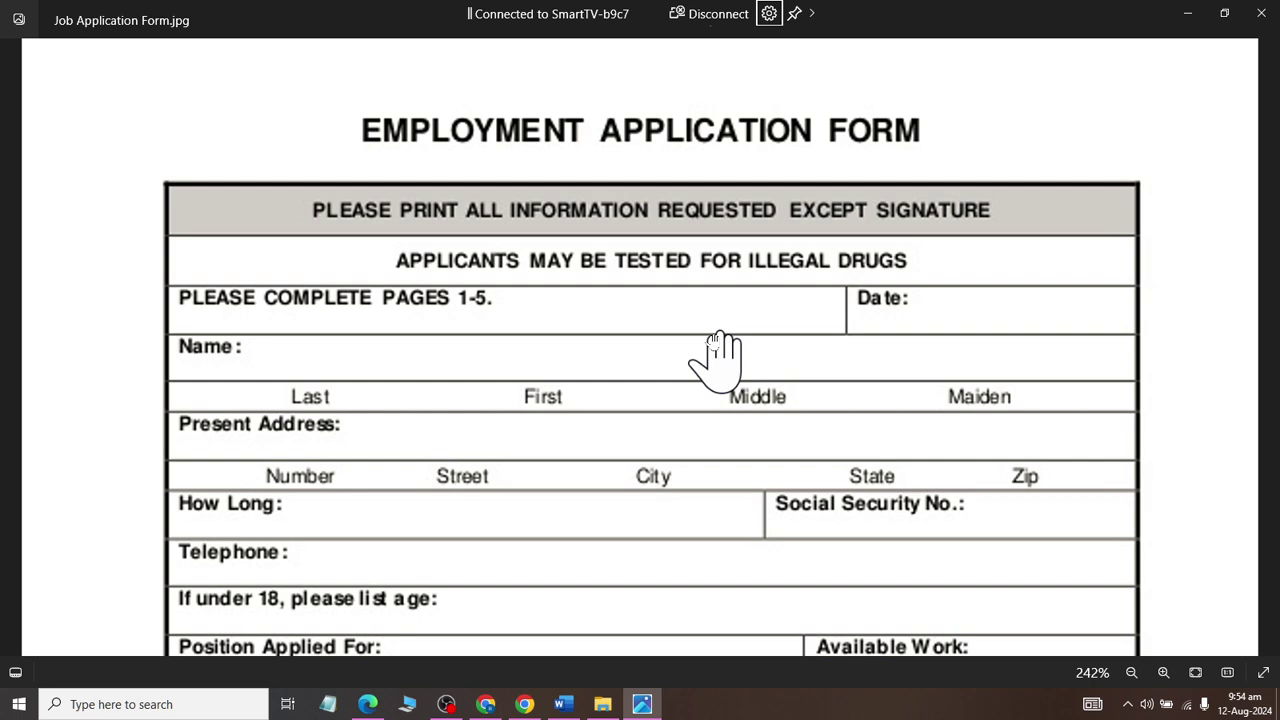
key("alt+Tab")
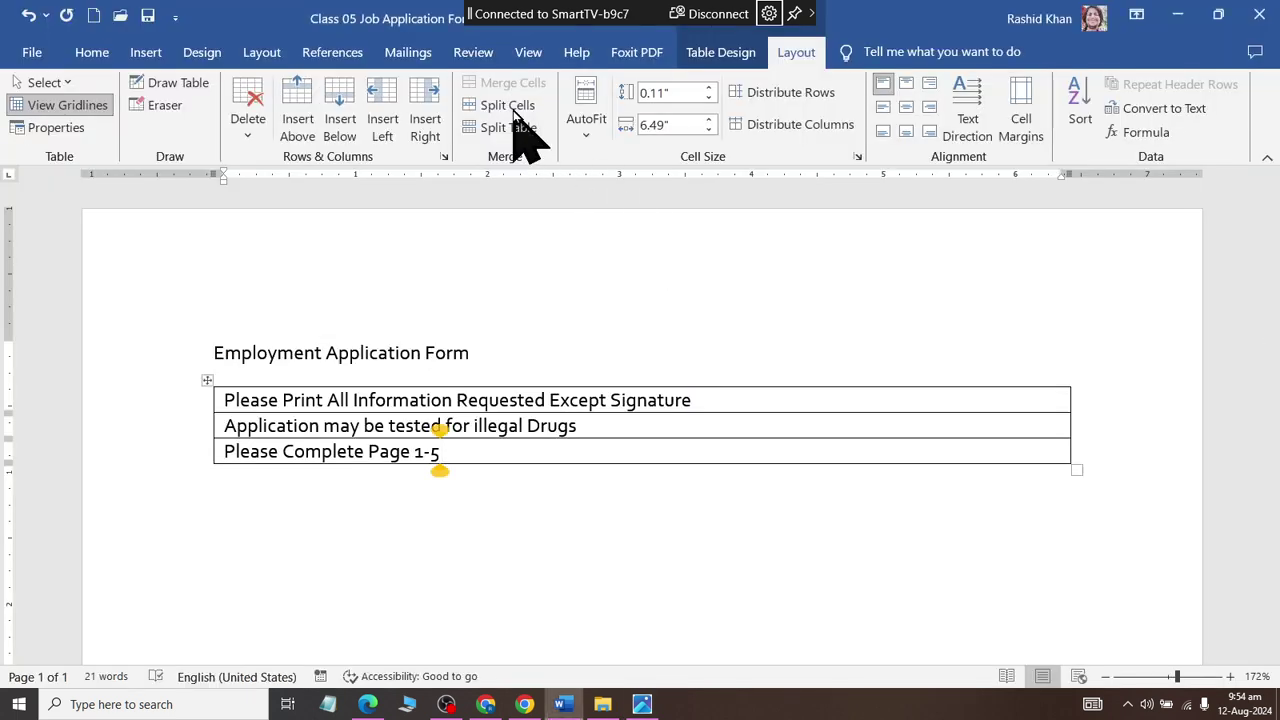
Step: Split the third row into two cells and widen the first cell
left_click(510, 108)
left_click(634, 377)
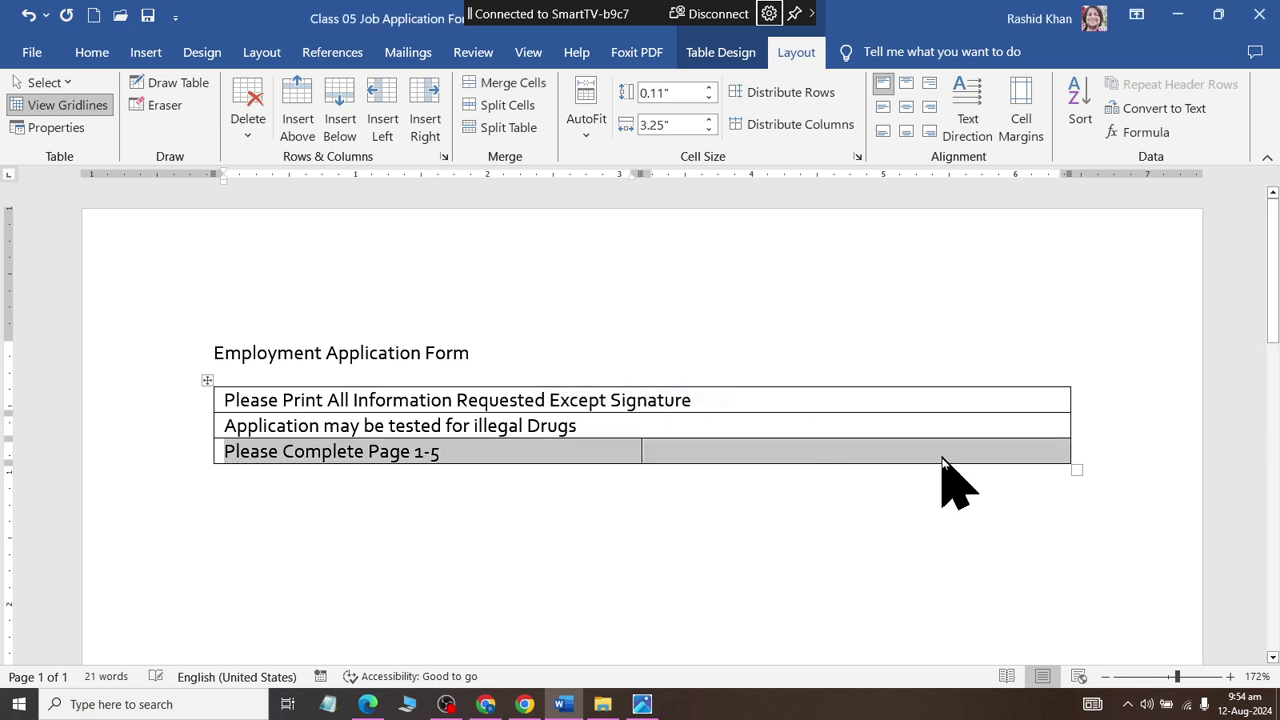
left_click(654, 443)
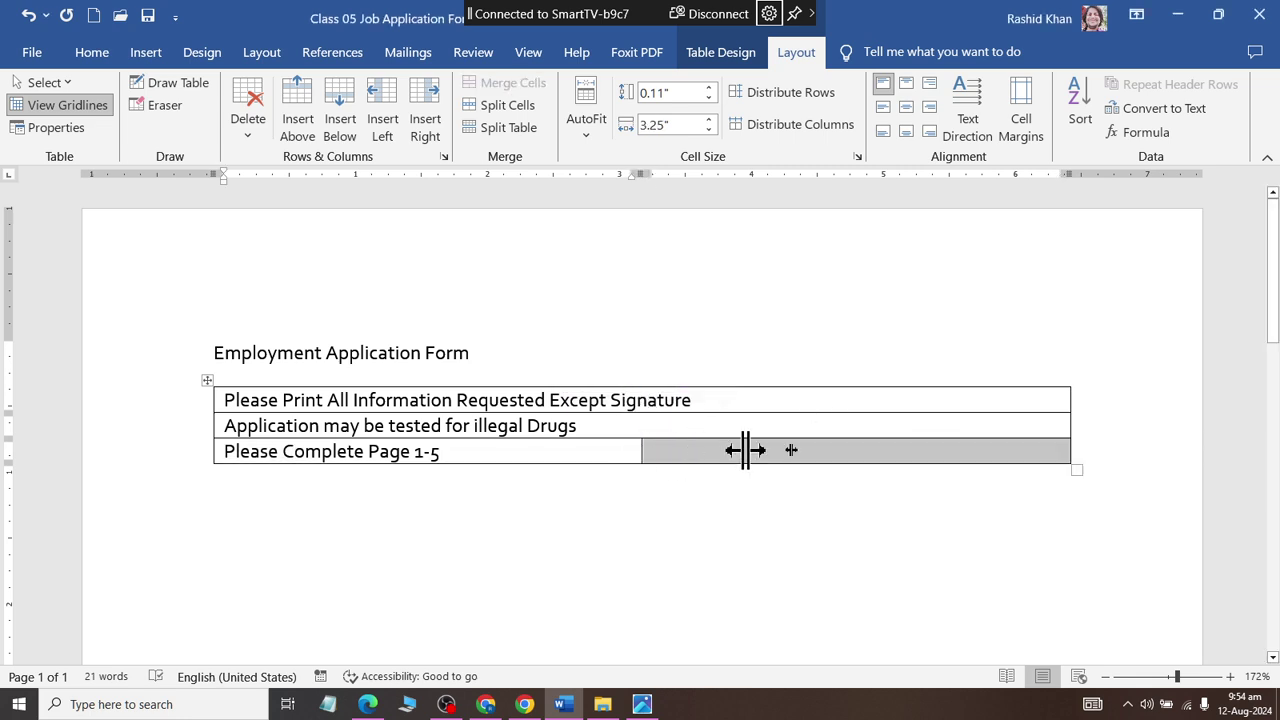
left_click_drag(639, 452, 824, 452)
key("alt+Tab")
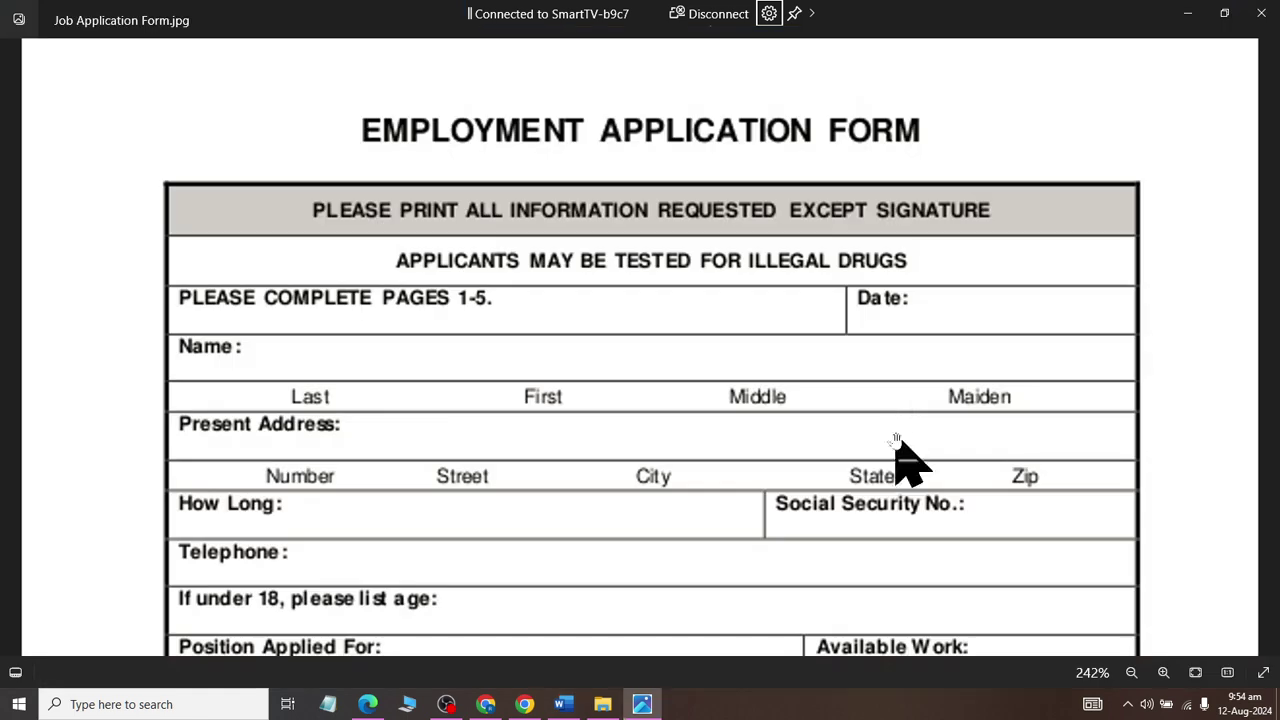
key("alt+Tab")
Step: Type 'Date:' in the third row's narrow second cell
left_click(908, 451)
left_click(845, 455)
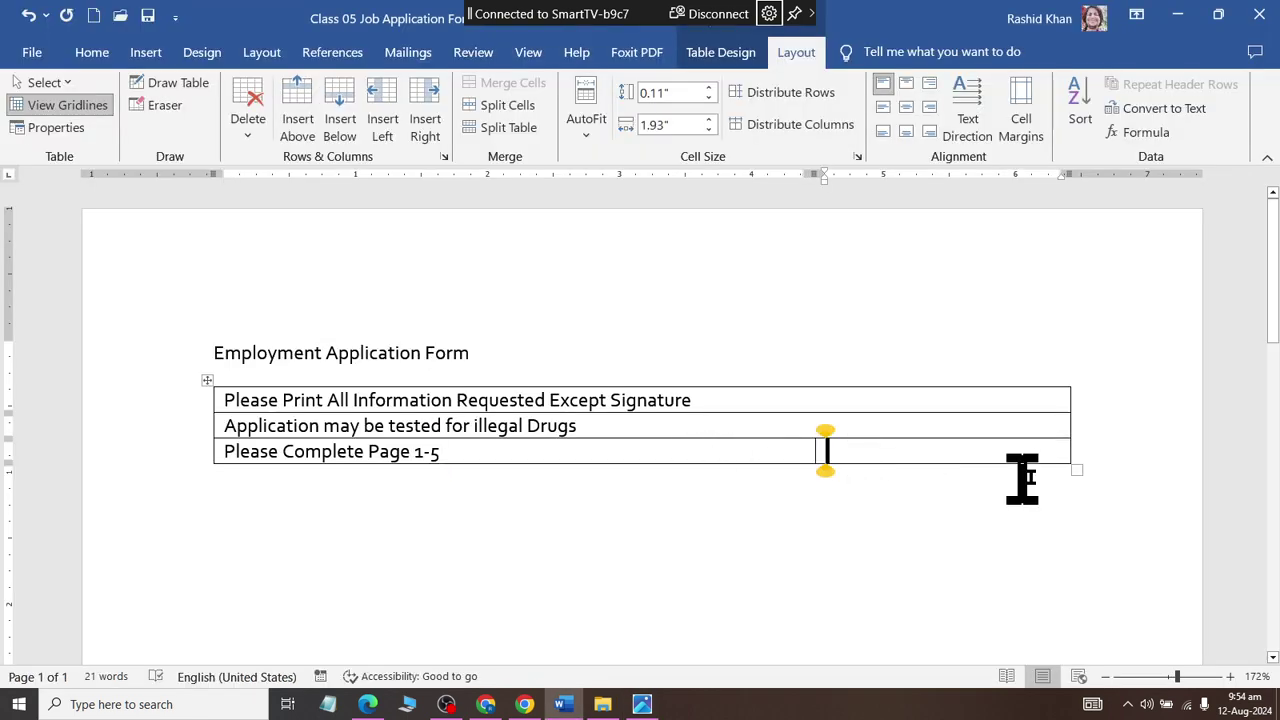
type("Date:")
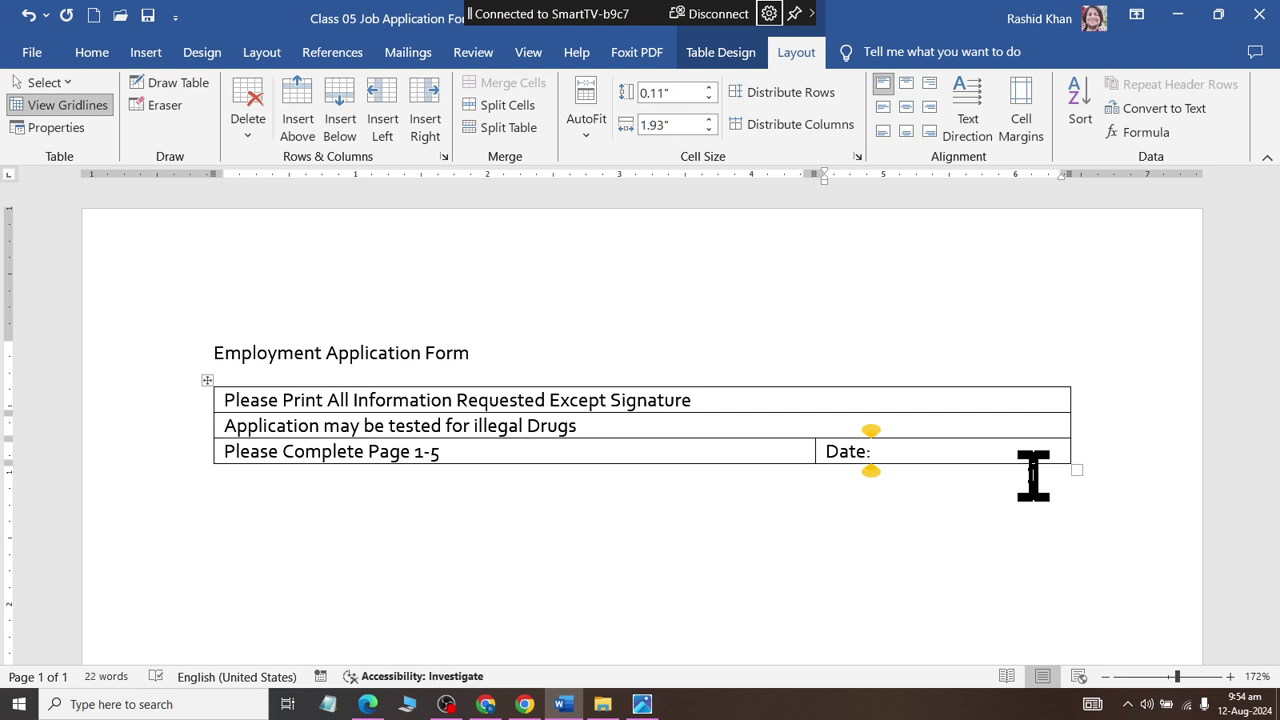
key("alt+Tab")
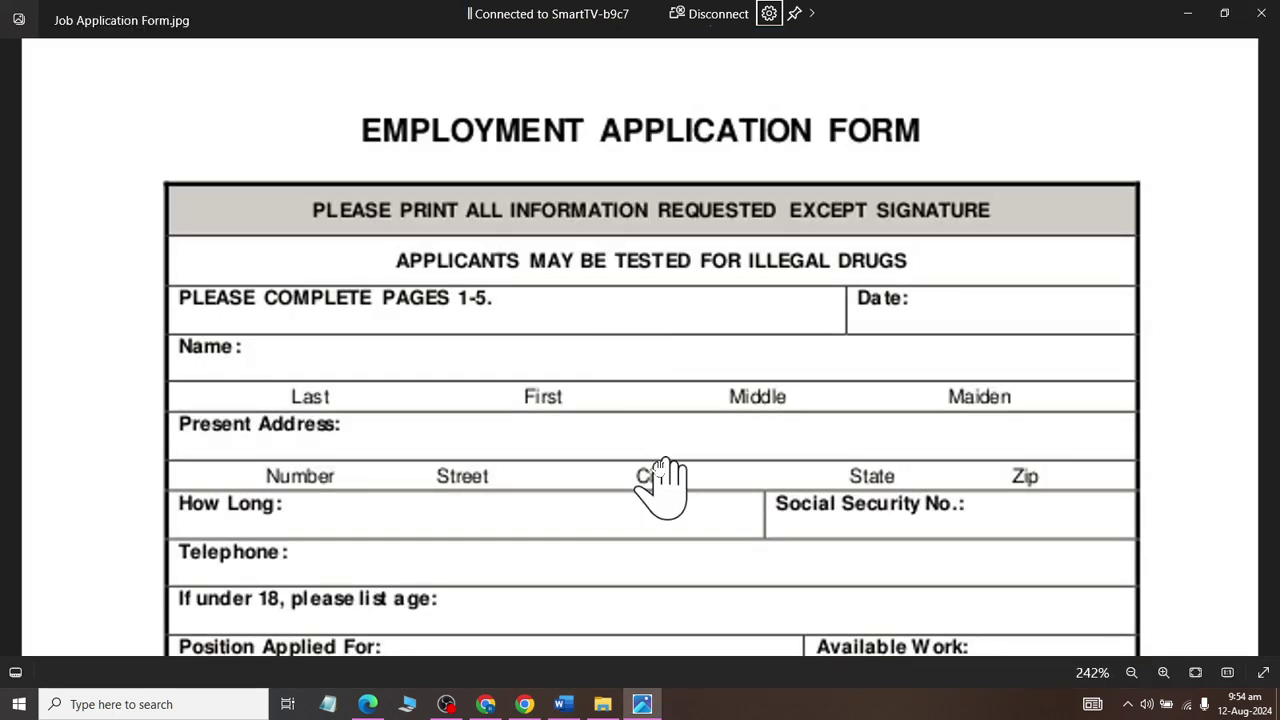
Step: Type 'Name:' in the new row's first cell
key("alt+Tab")
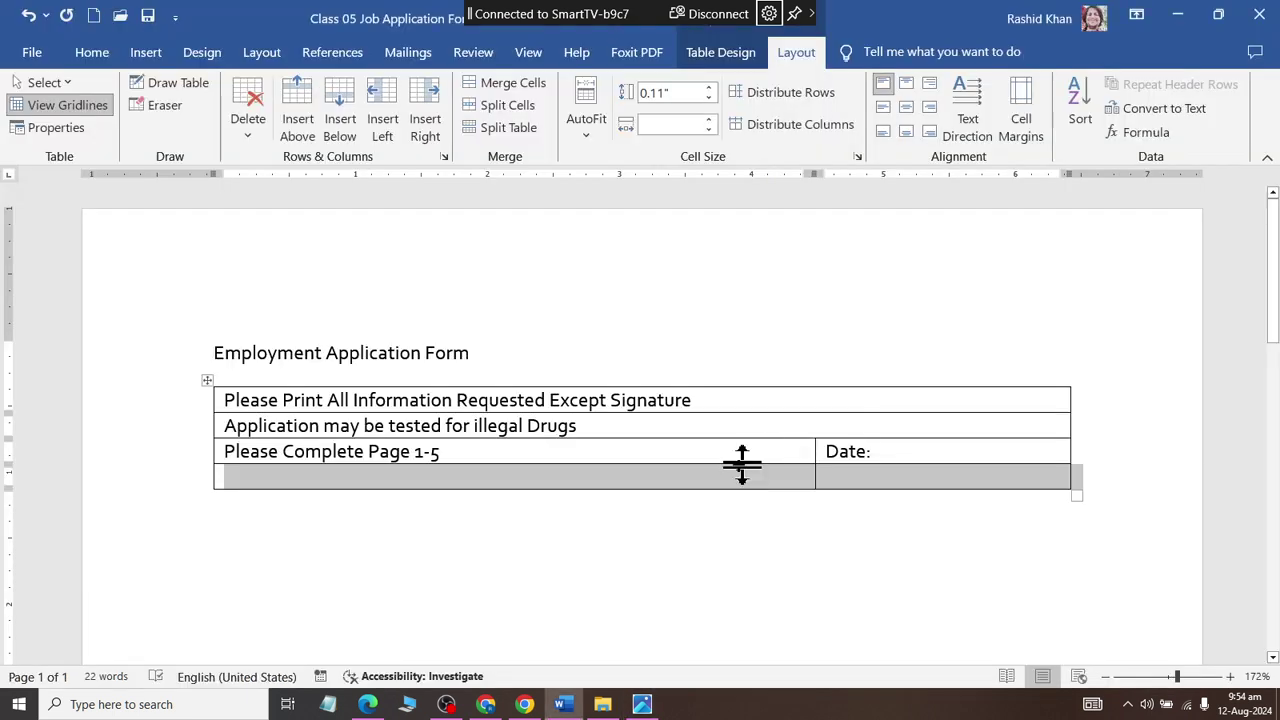
left_click(230, 477)
type("n")
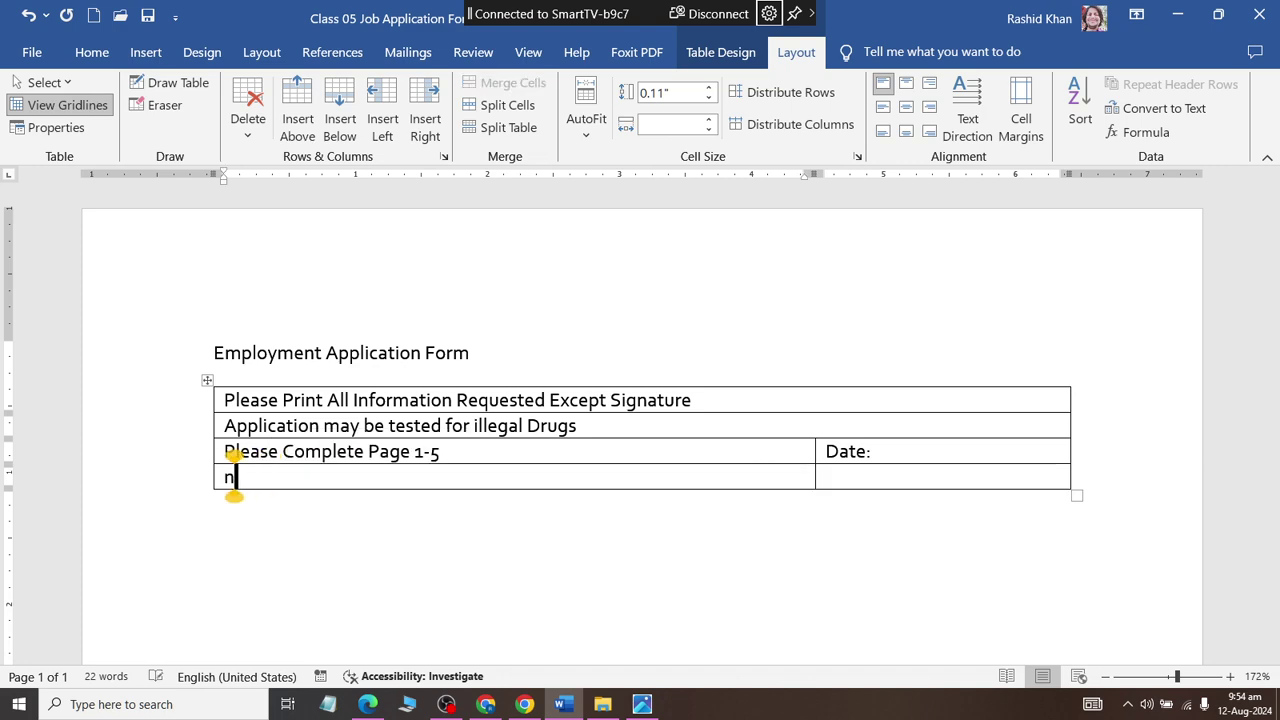
key("alt+Tab")
key("alt+Tab")
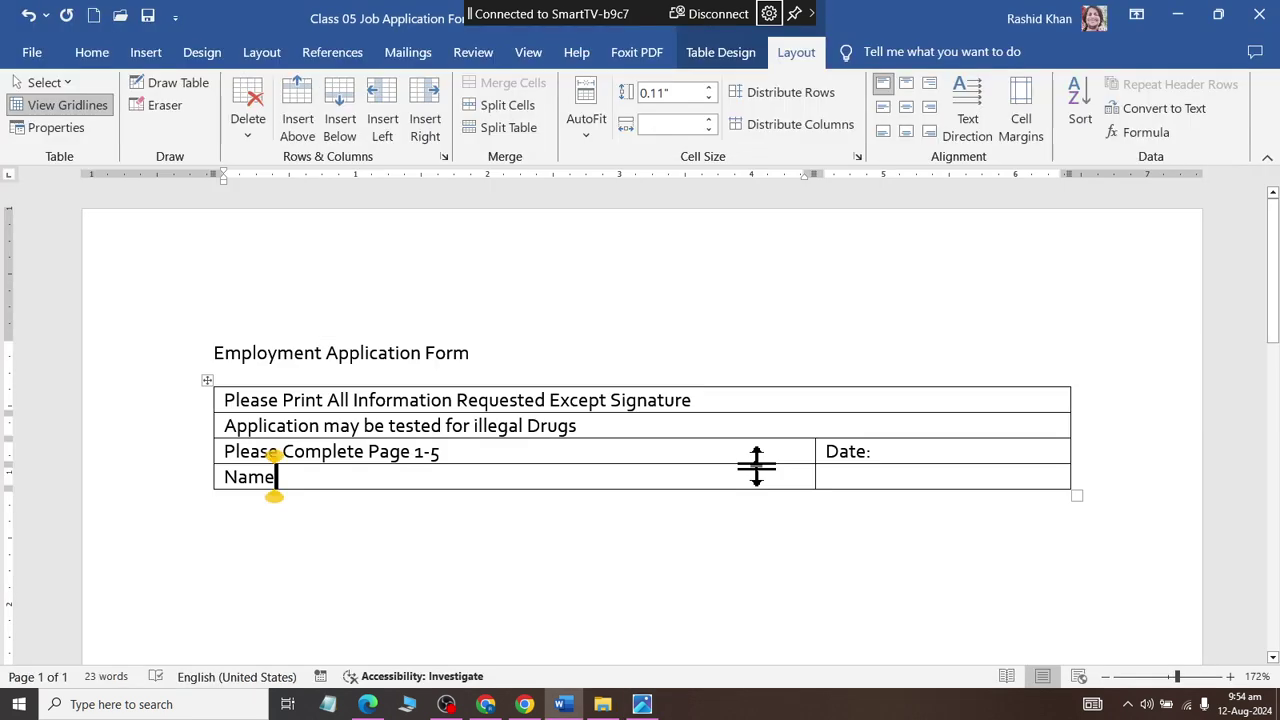
key("alt+Tab")
scroll(418, 370, "down", 1)
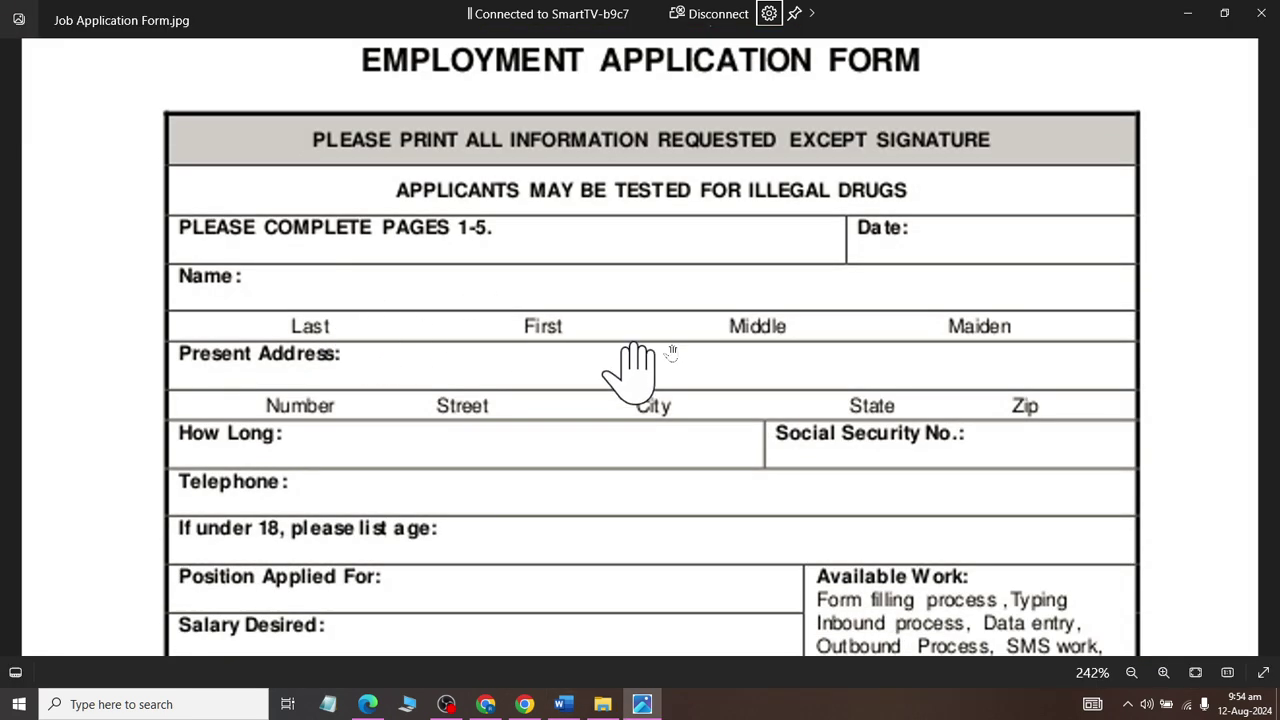
key("alt+Tab")
key("alt+Tab")
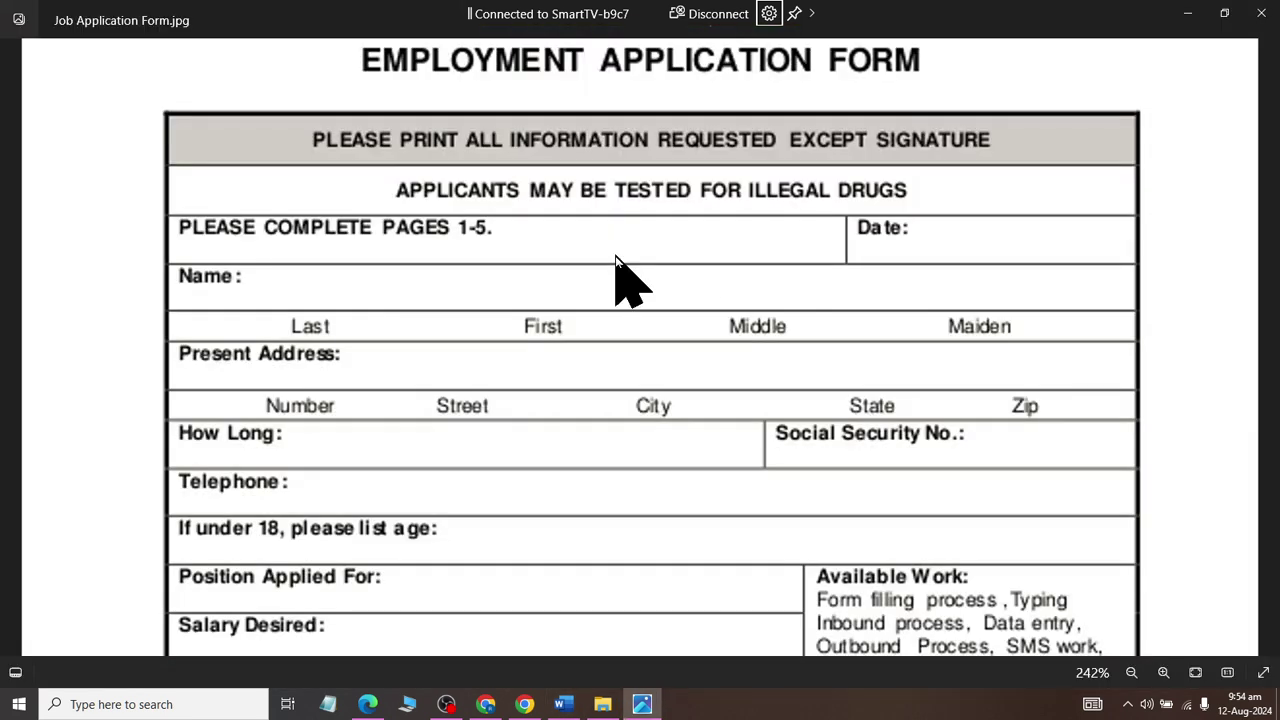
key("alt+Tab")
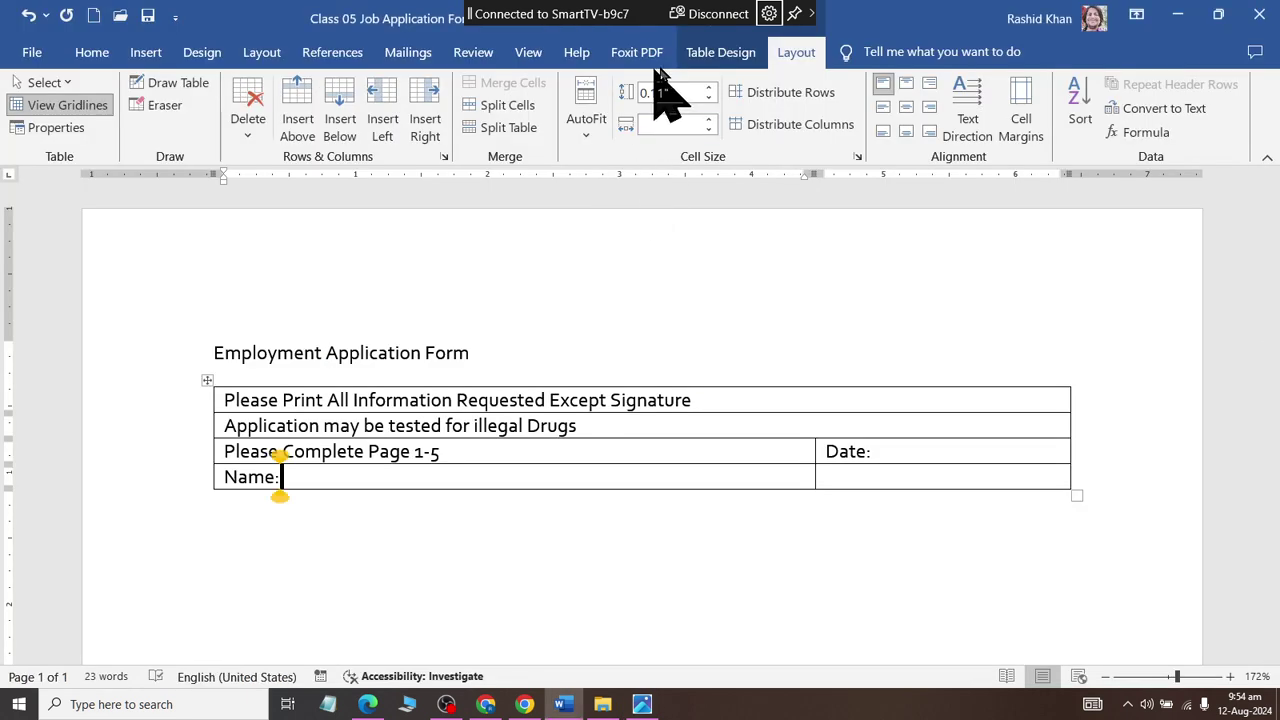
Step: Add an empty row beneath the Name: row
left_click(345, 115)
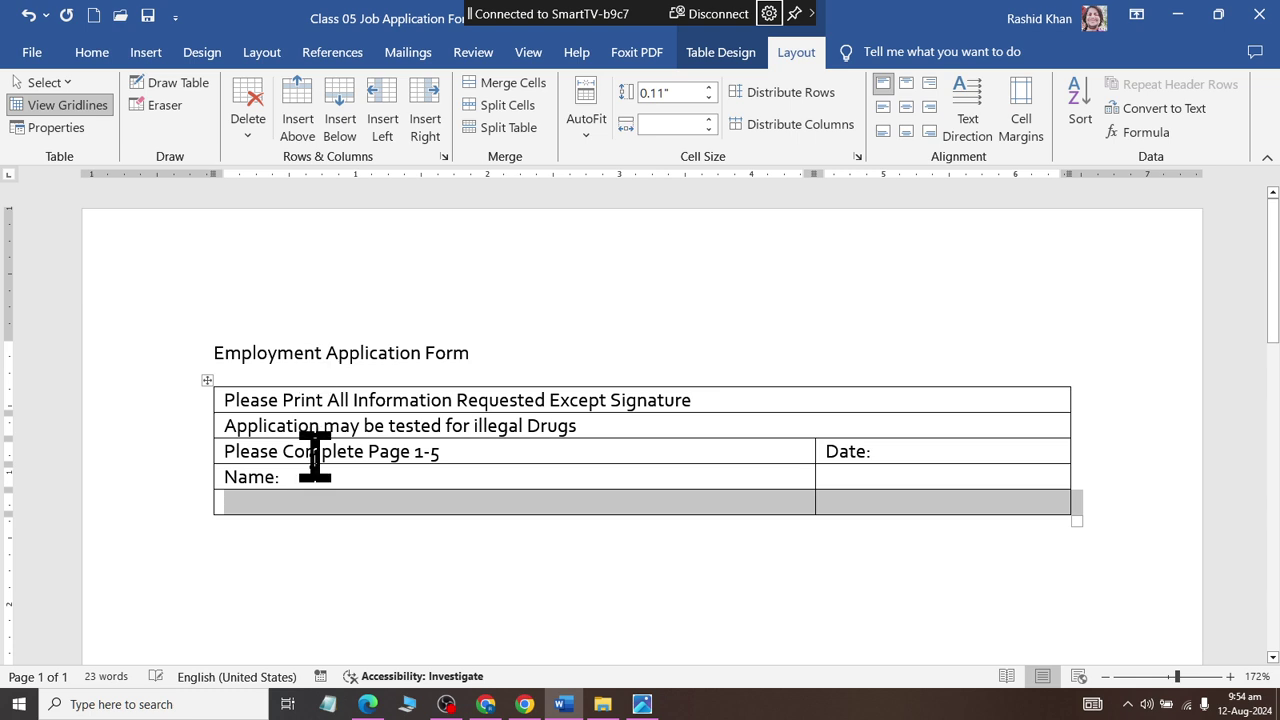
left_click(318, 518)
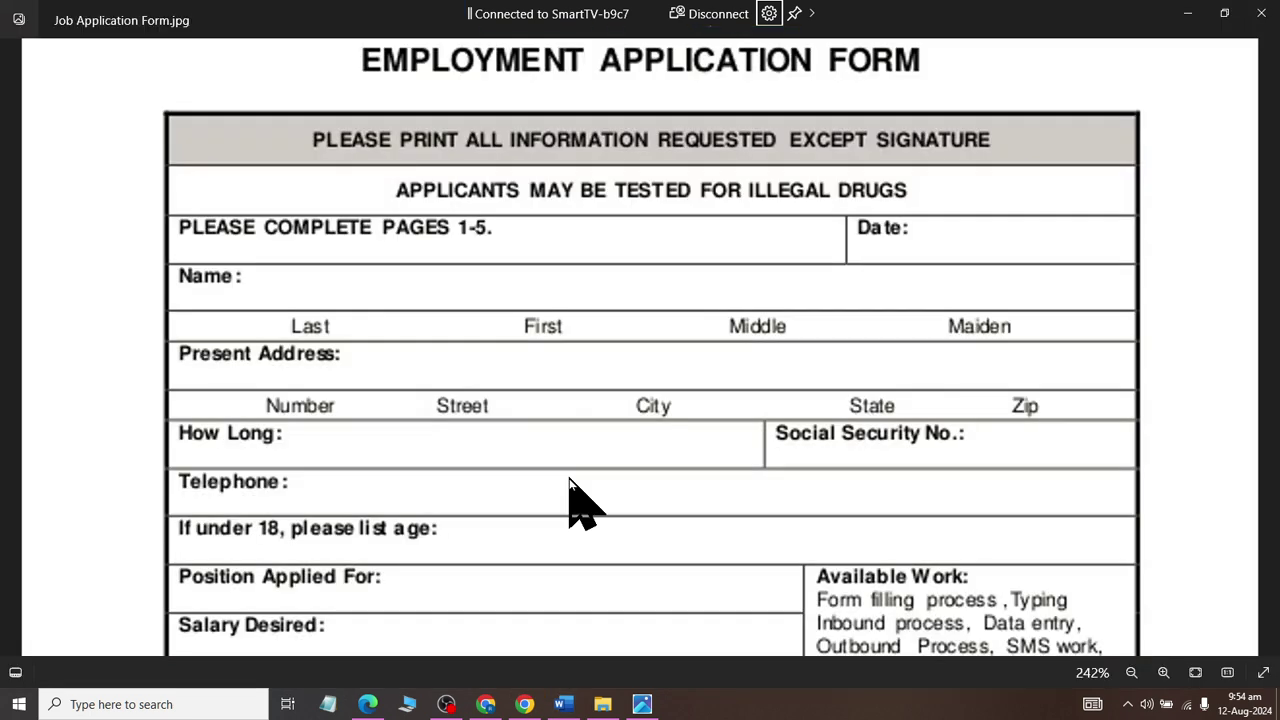
key("alt+Tab")
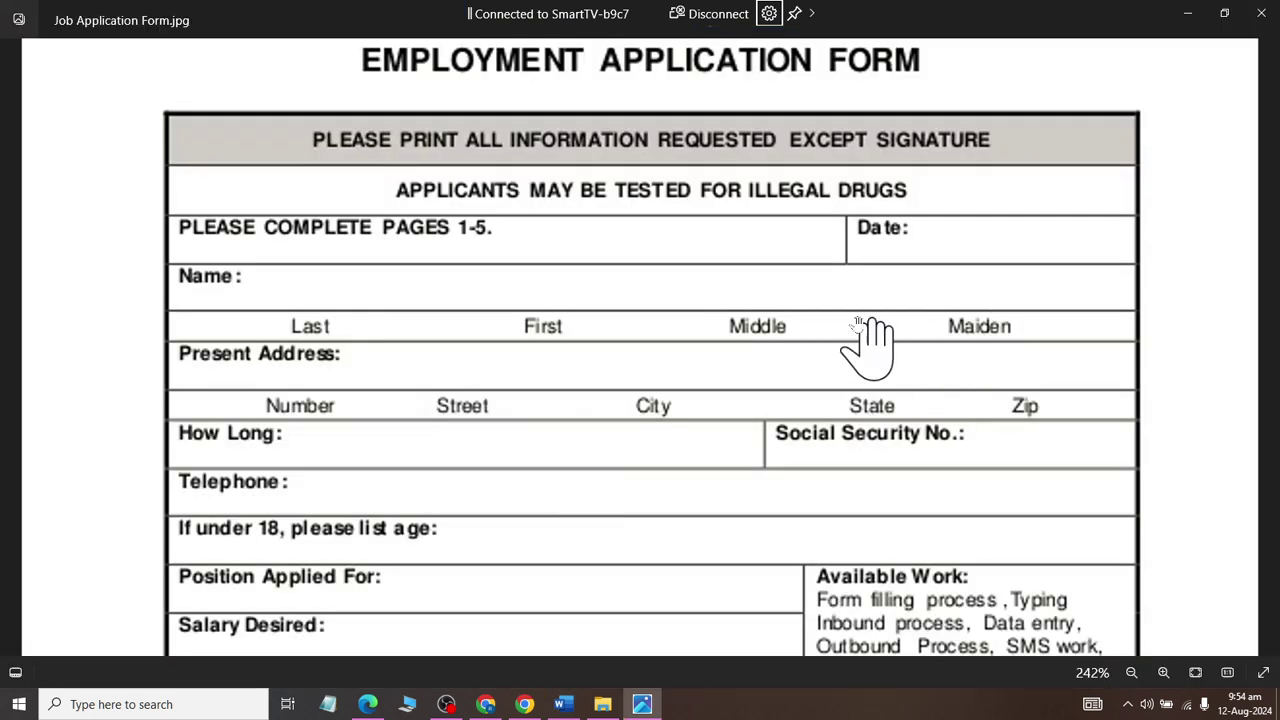
key("alt+Tab")
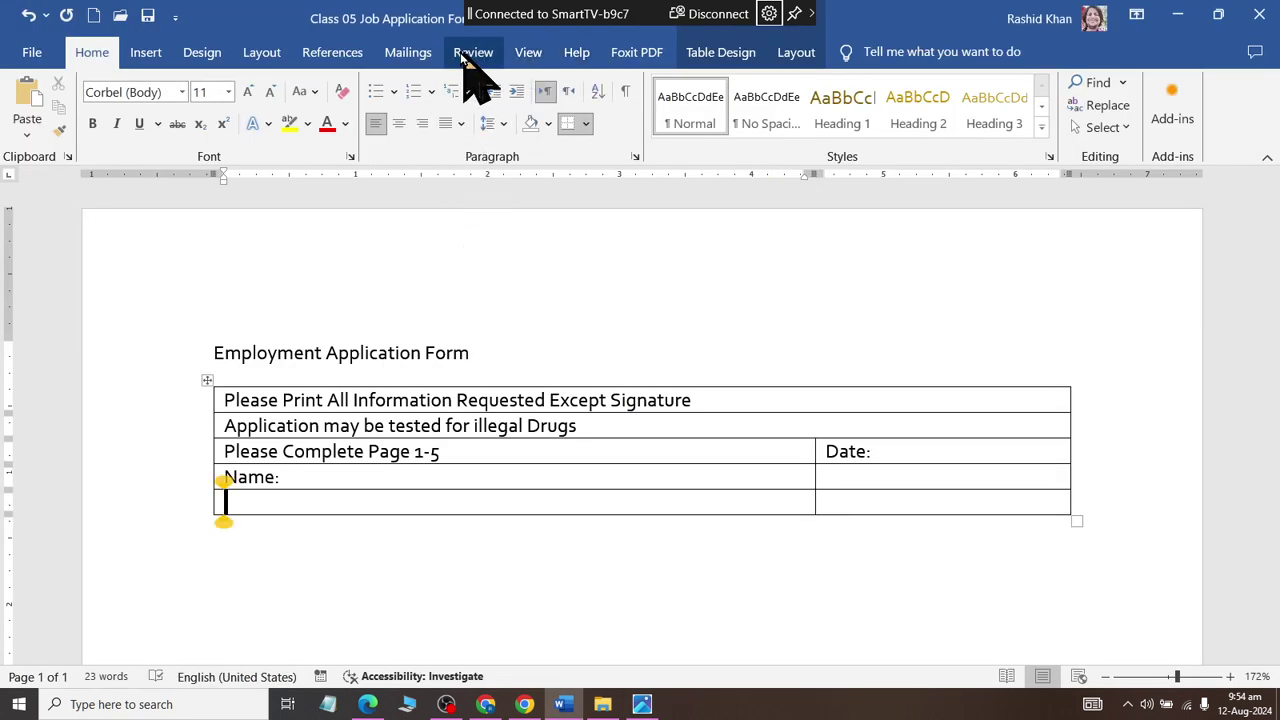
left_click(798, 54)
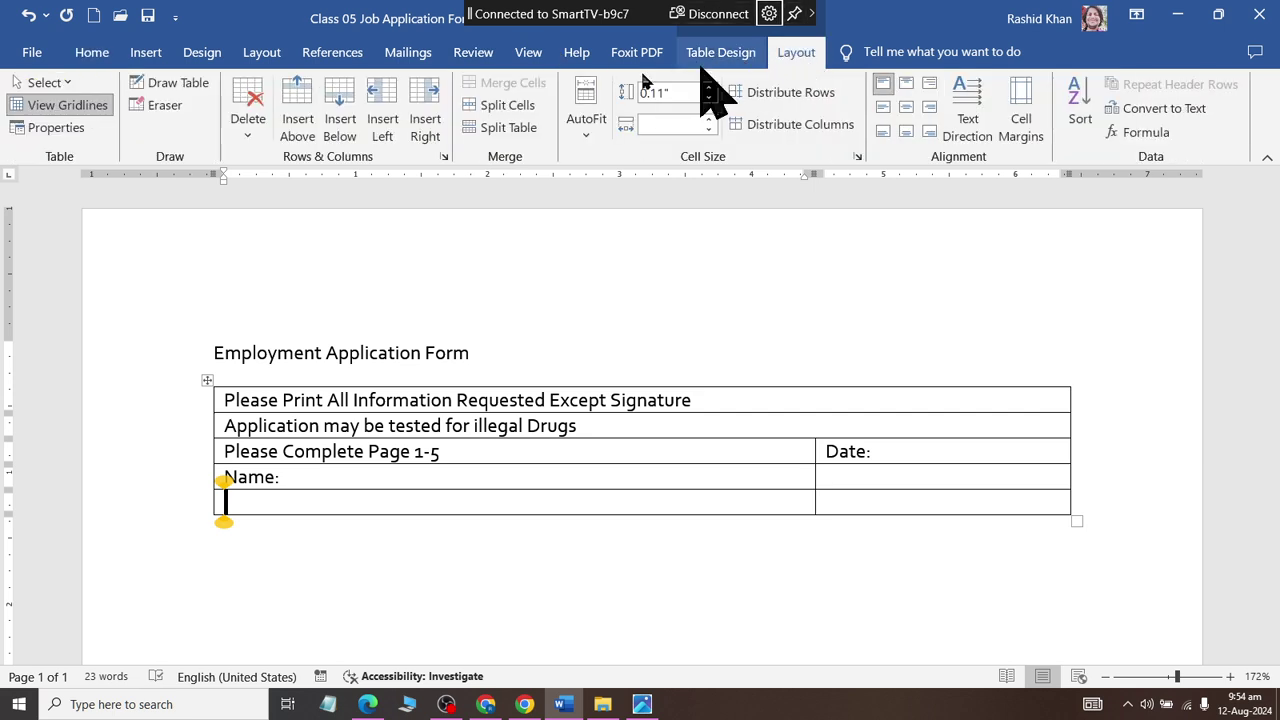
left_click(492, 106)
Step: Merge the bottom row into one cell and split it into 4 columns
left_click(596, 375)
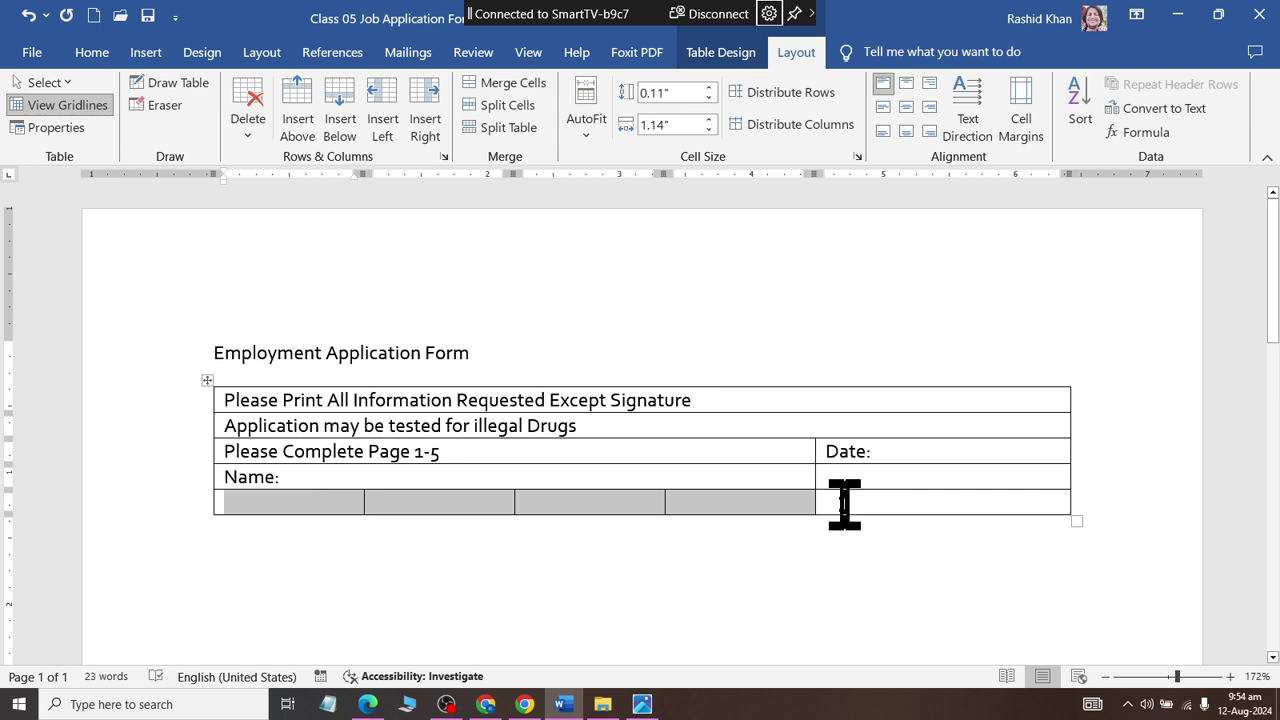
left_click_drag(844, 503, 337, 503)
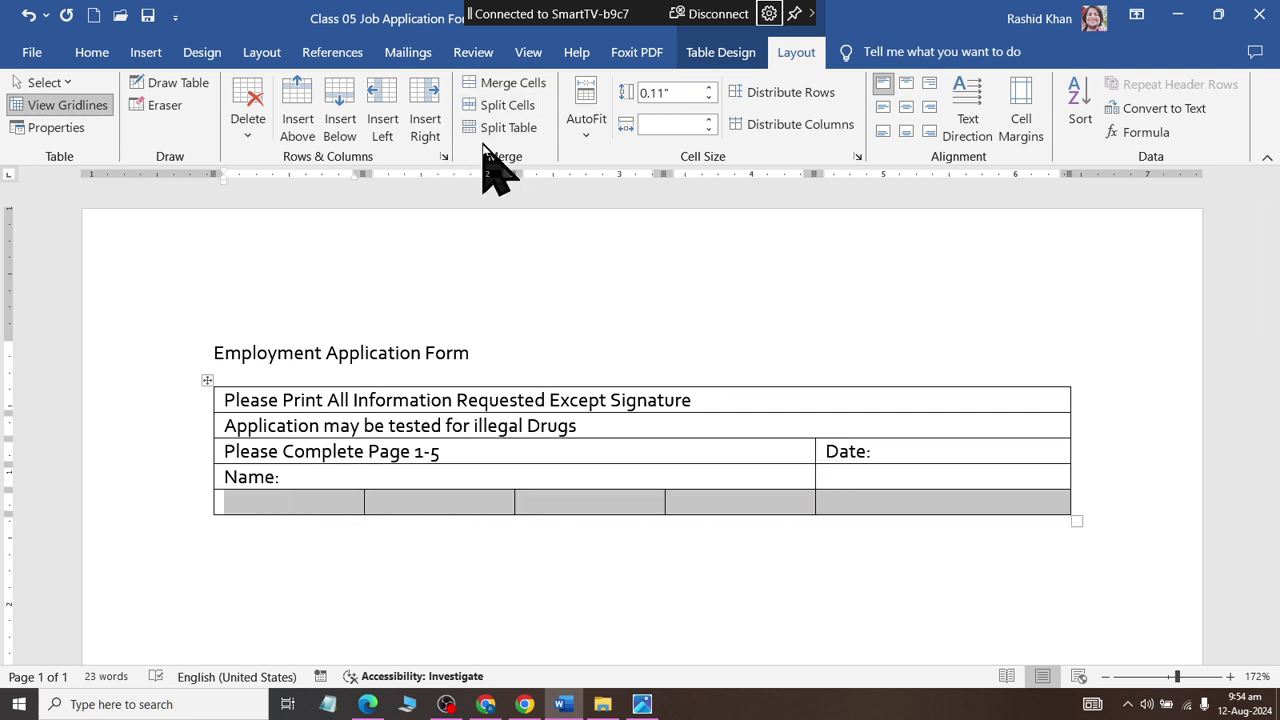
left_click(505, 83)
left_click(500, 105)
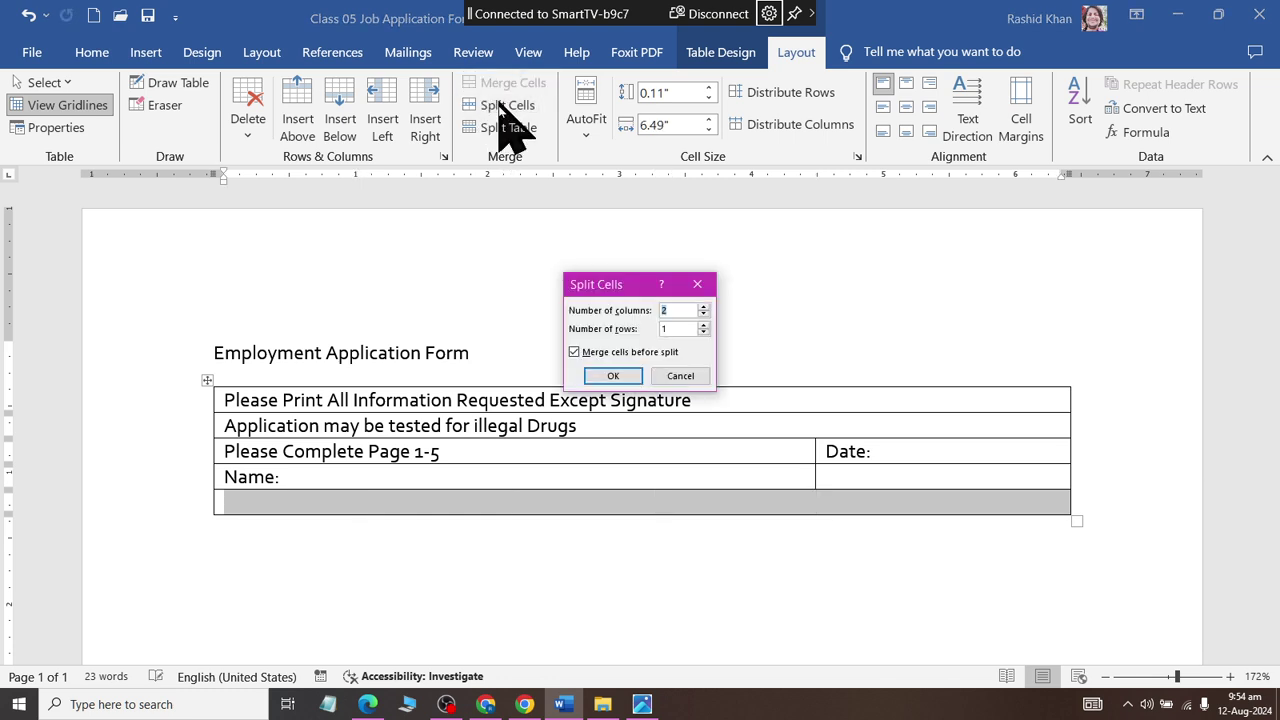
type("4")
left_click(613, 375)
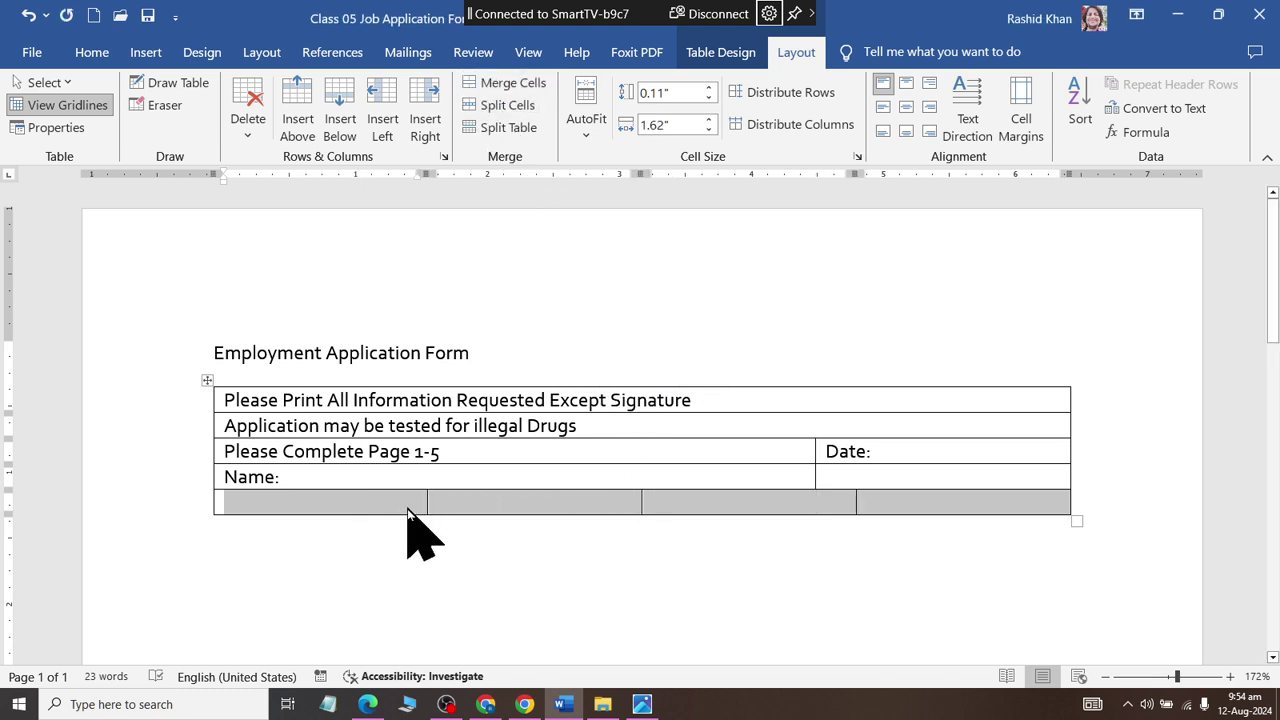
Step: Label the cells Last, First, Middle, Maiden and centre them with the Name row
left_click(407, 510)
key("alt+Tab")
key("alt+Tab")
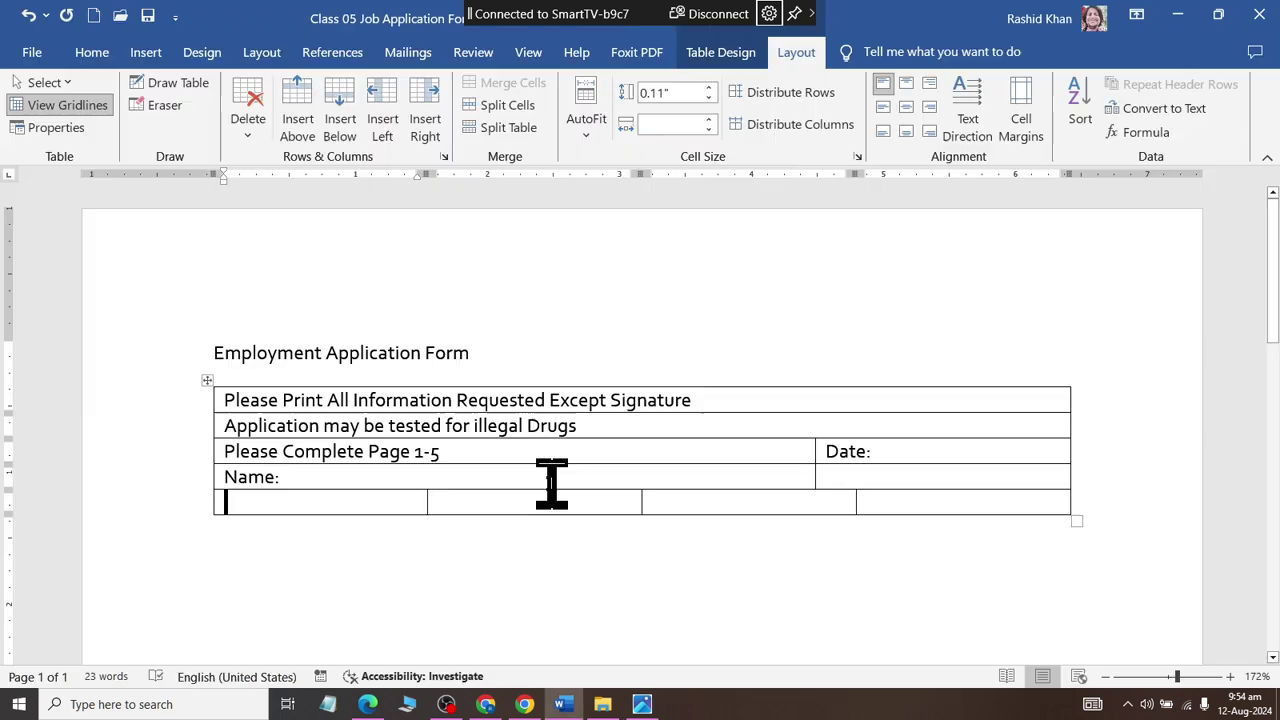
type("Las")
type("i")
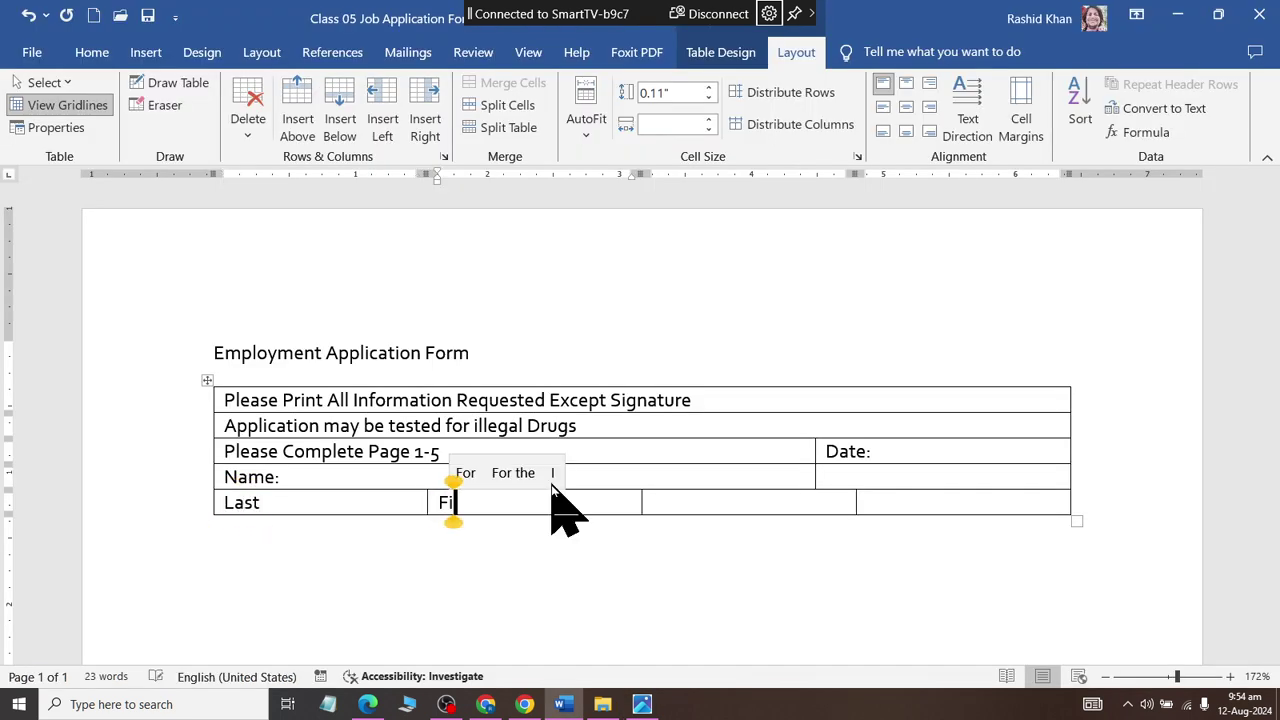
key("alt+Tab")
key("alt+Tab")
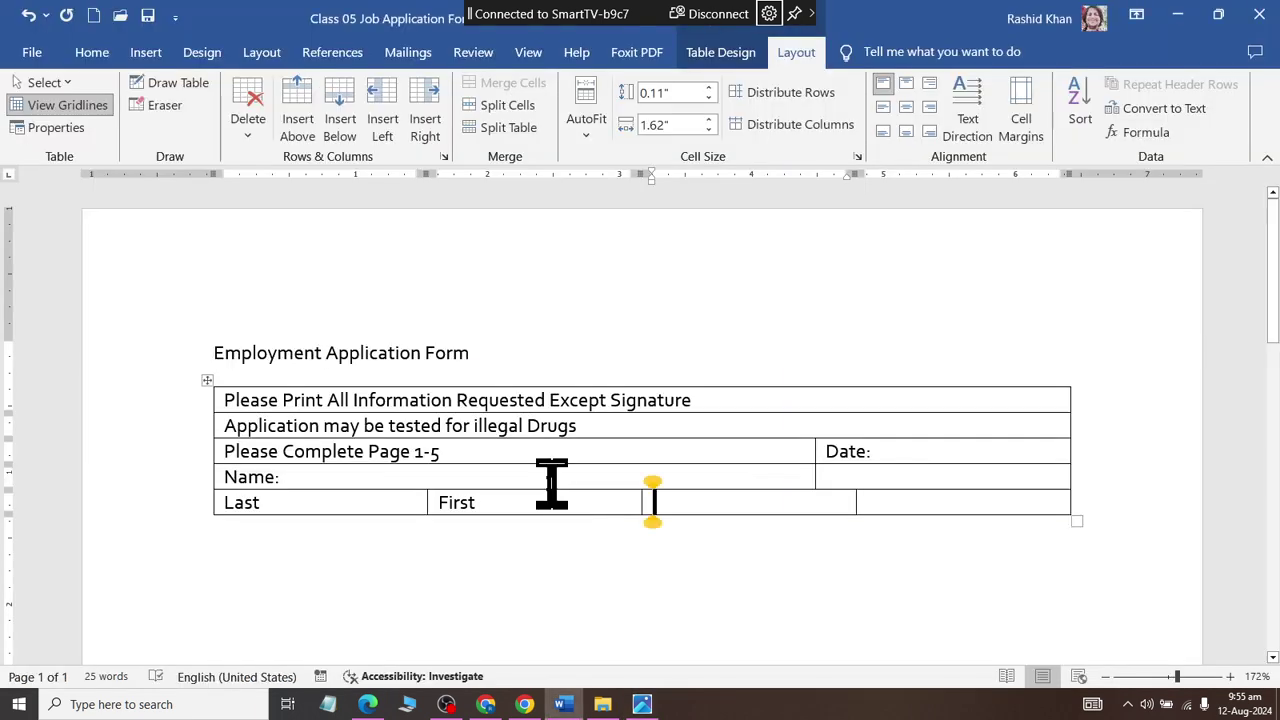
type("Middle")
key("Tab")
key("alt+Tab")
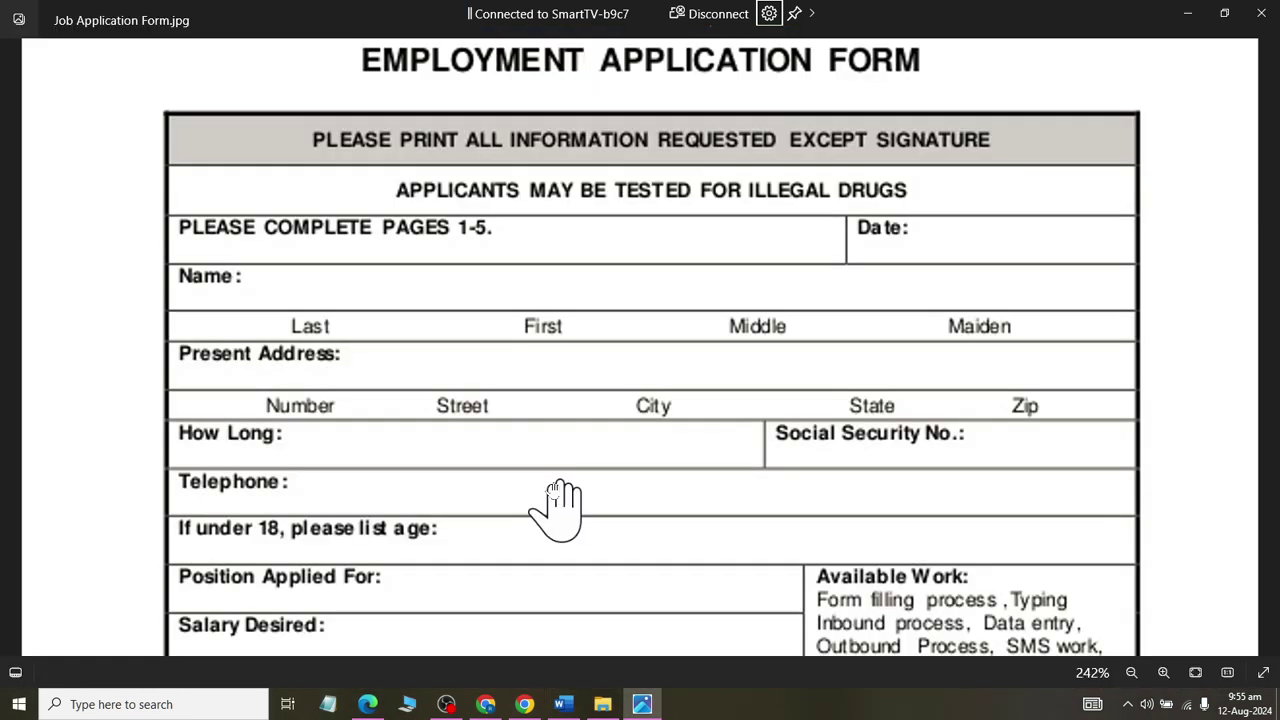
key("alt+Tab")
type("Maiden")
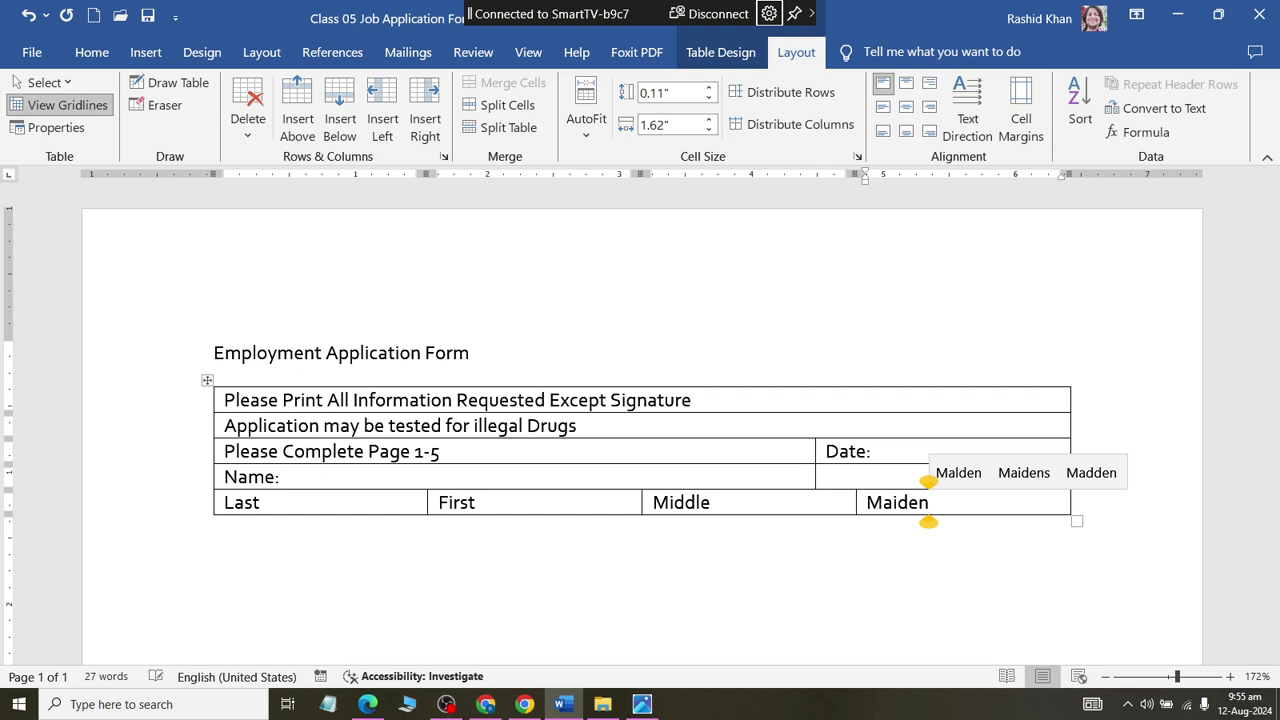
left_click_drag(270, 500, 1023, 480)
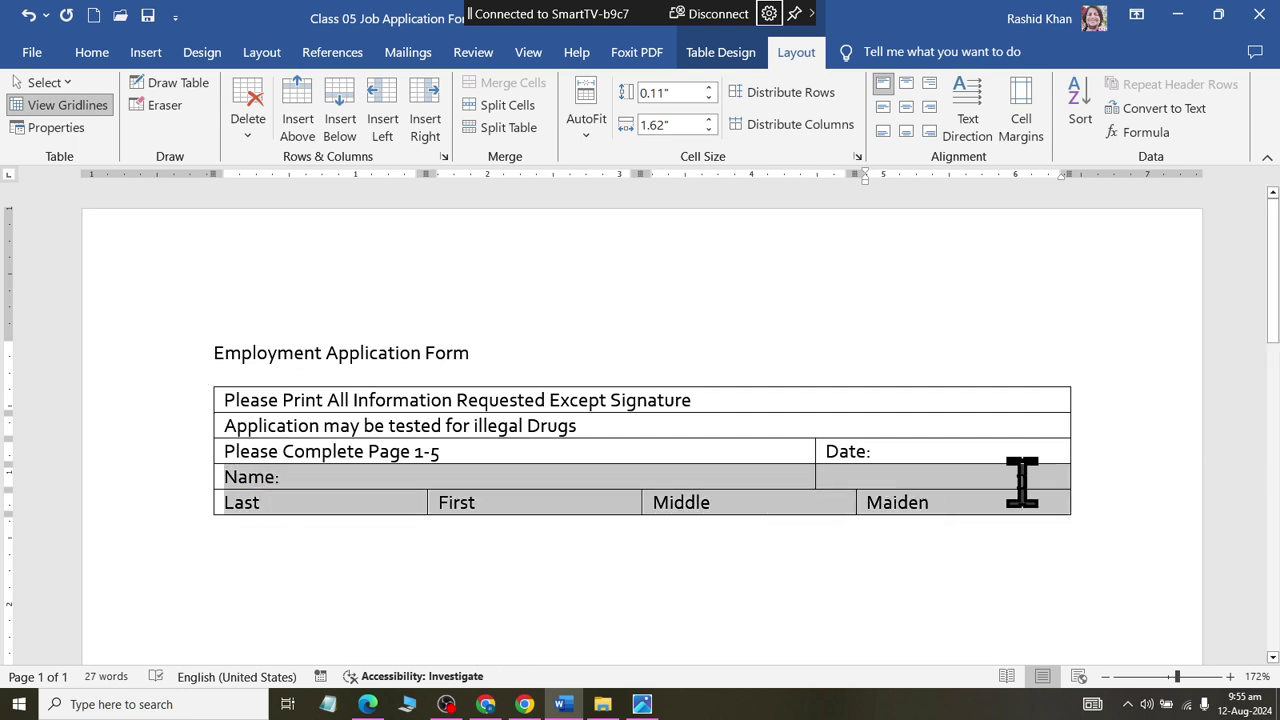
left_click(906, 107)
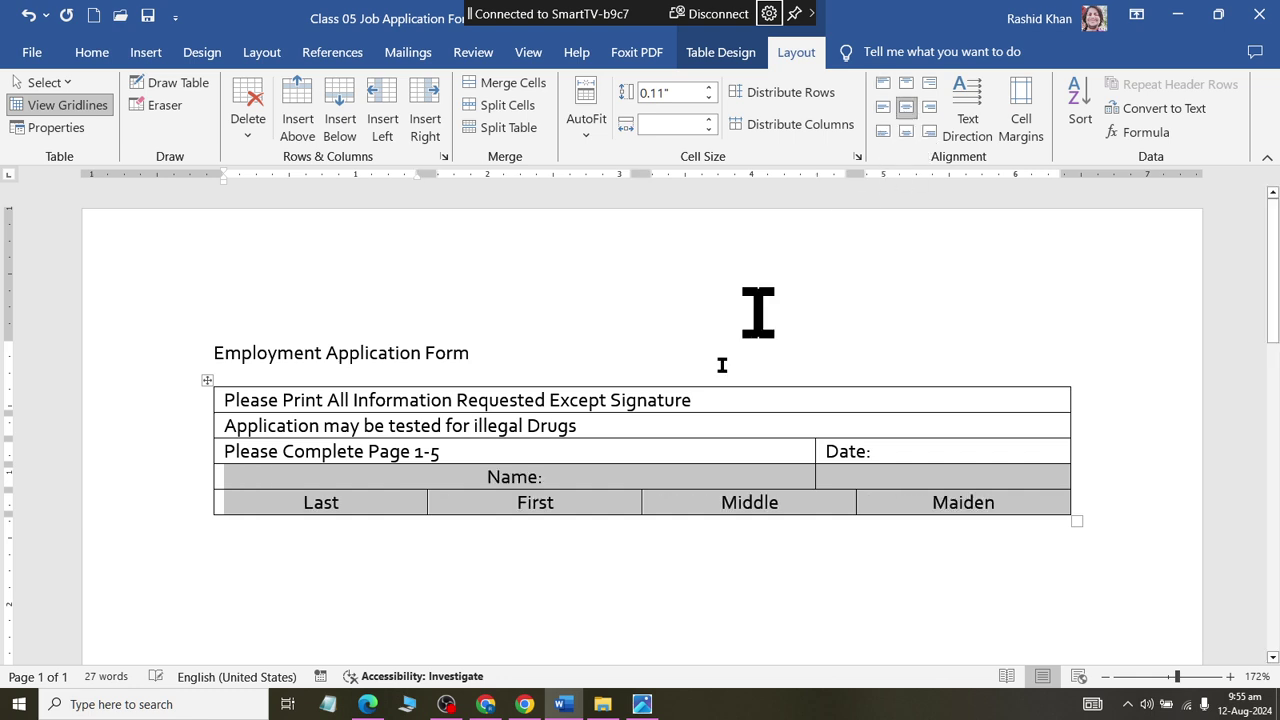
Step: Align 'Name:' to the top left and set the Name row height to 0.3"
left_click(560, 480)
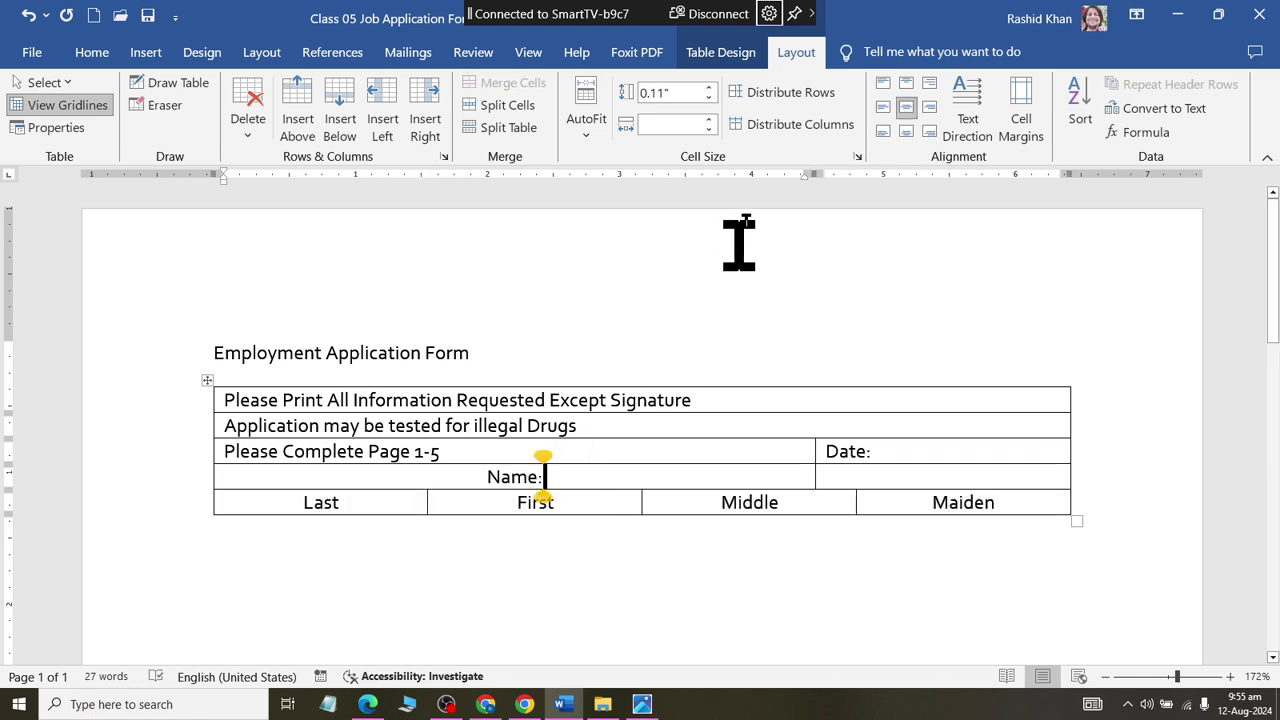
left_click(883, 83)
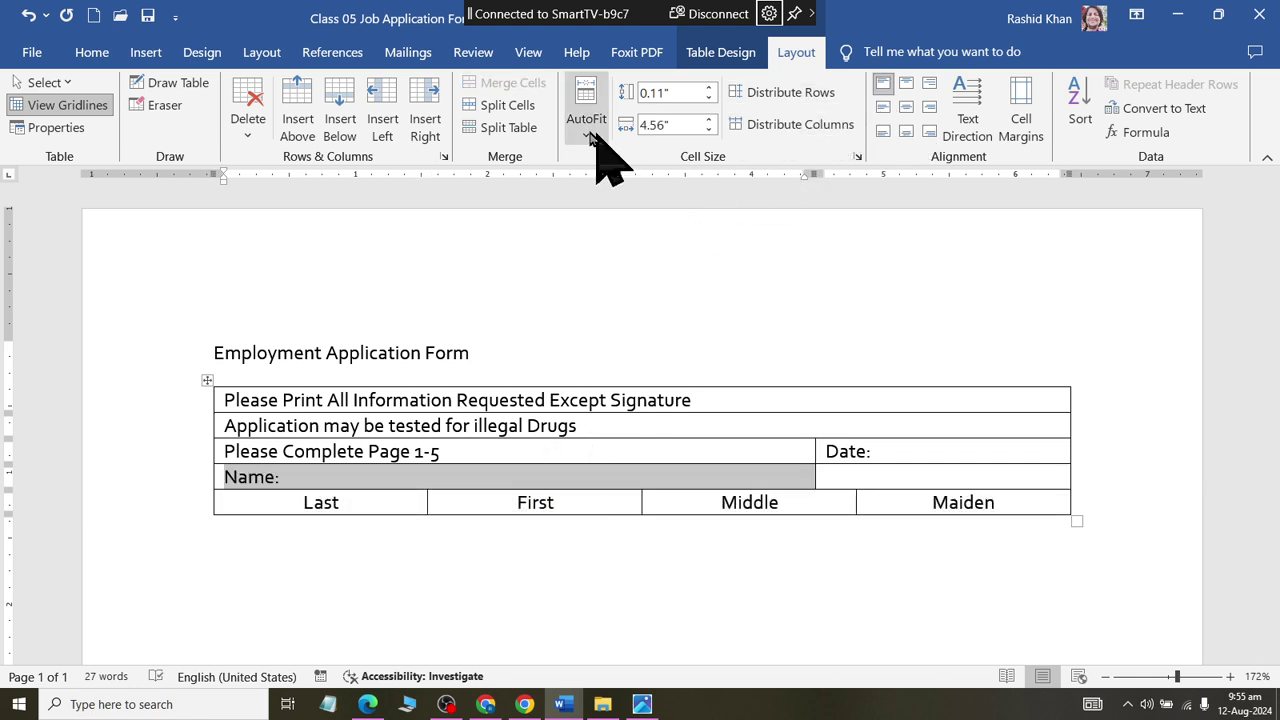
left_click(708, 88)
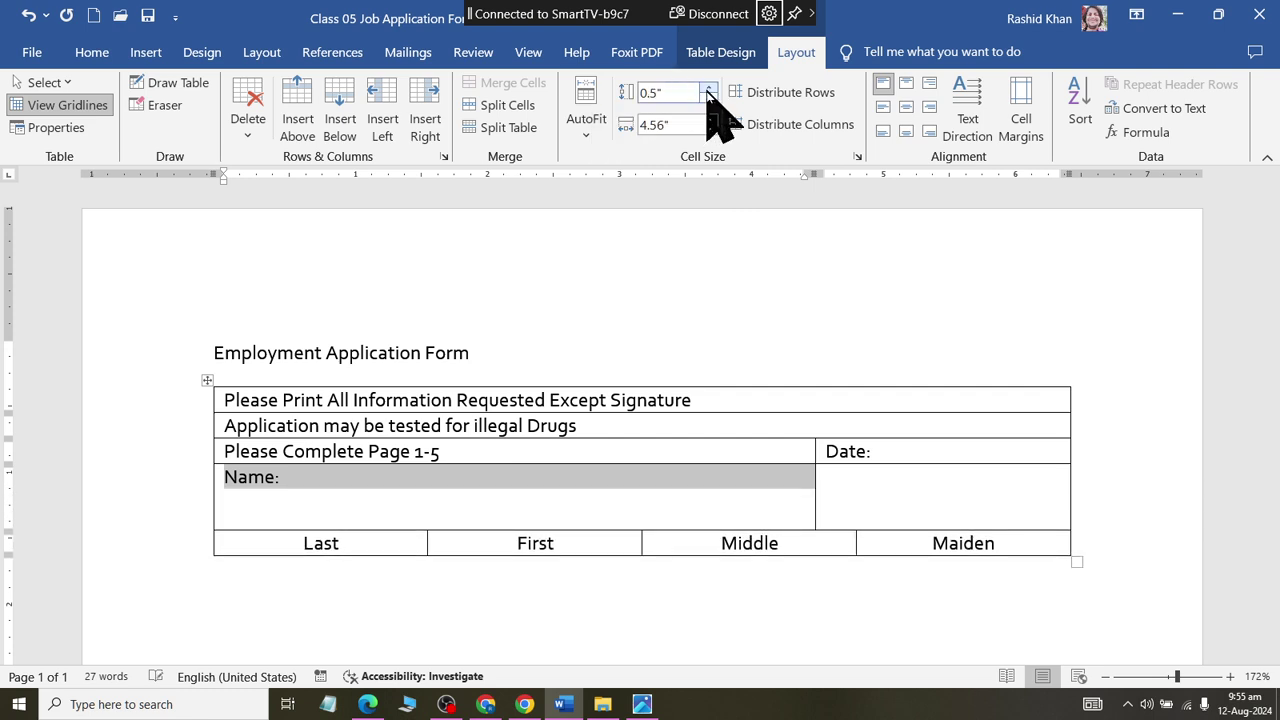
left_click(708, 100)
left_click(708, 100)
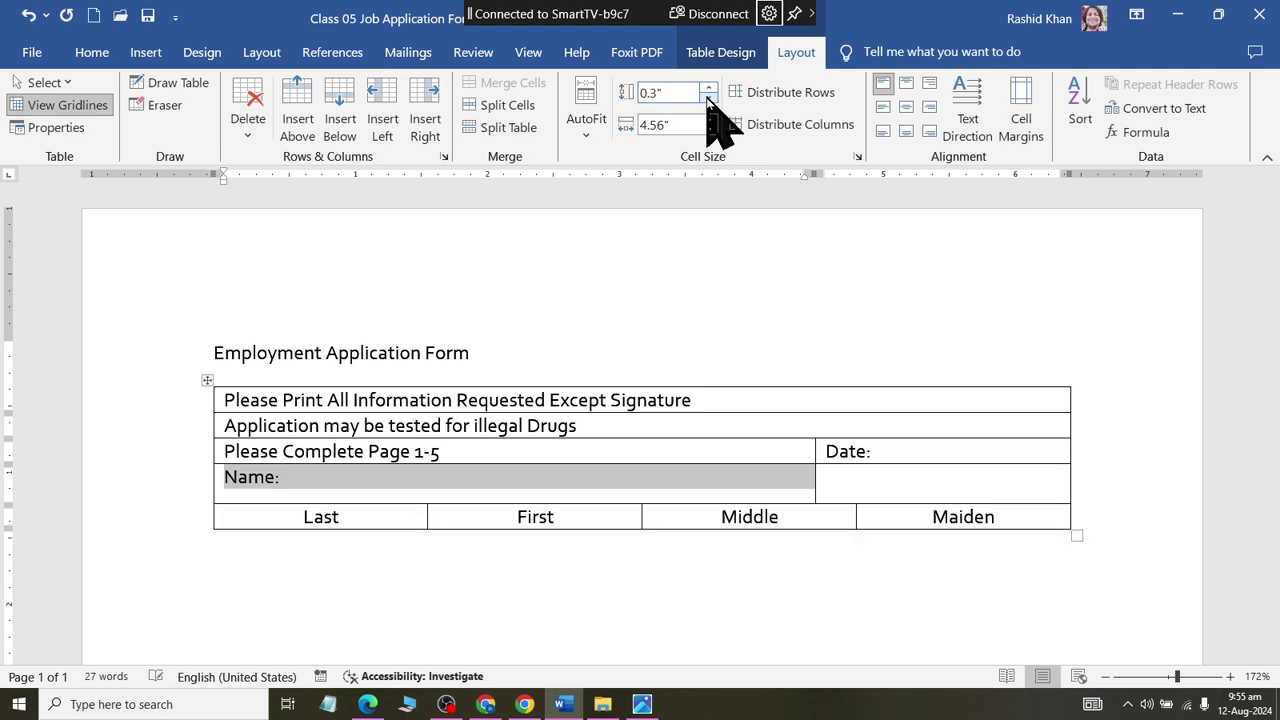
left_click(555, 516)
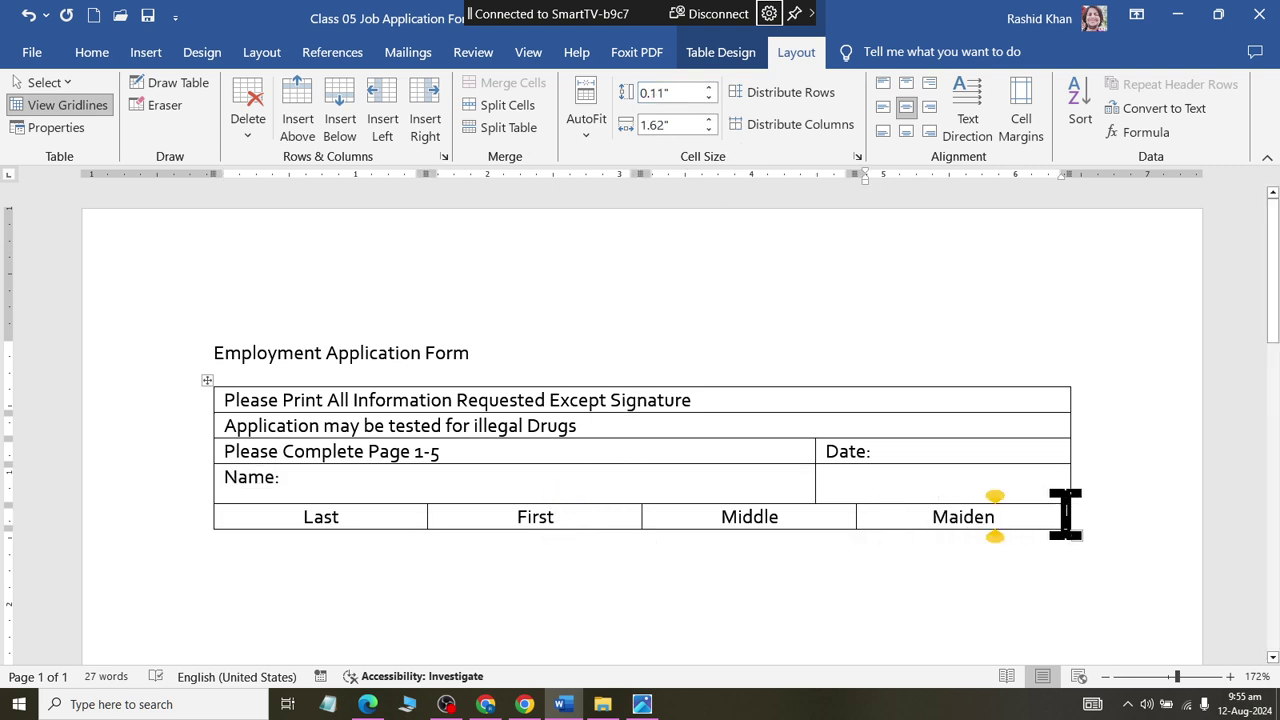
Step: Add a row below the name labels and type 'Present Address'
left_click(340, 120)
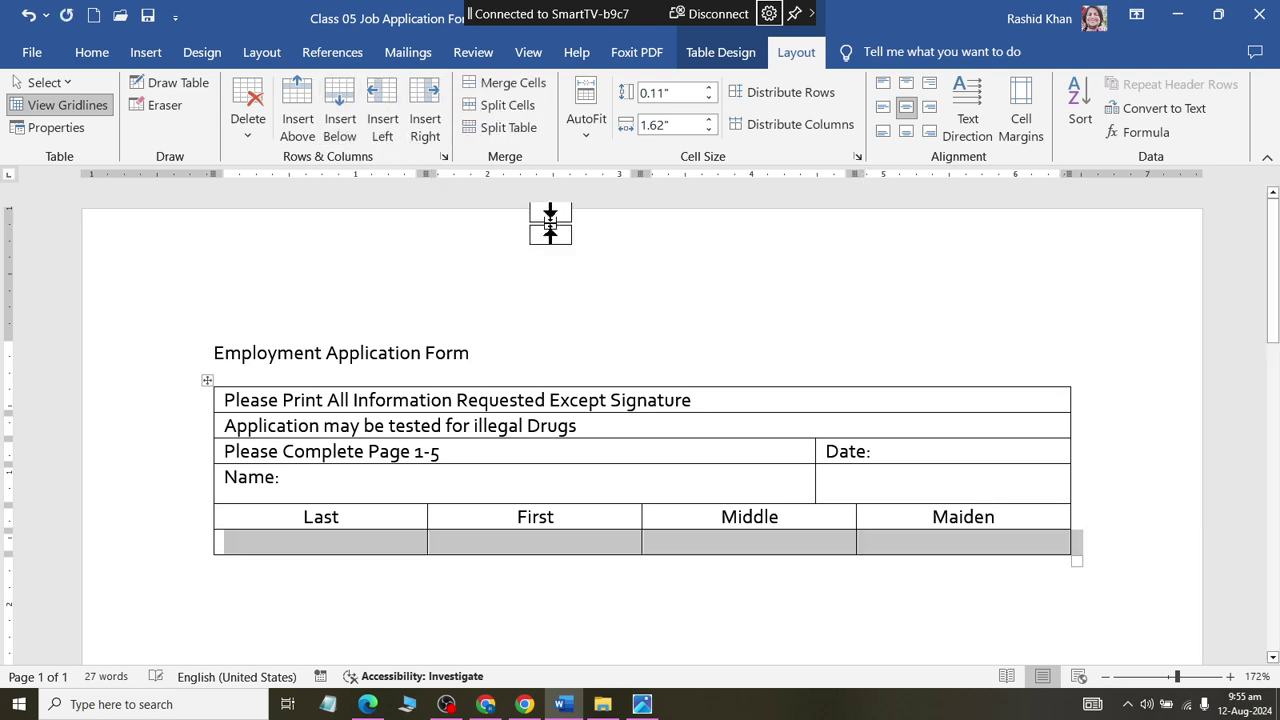
key("alt+Tab")
left_click_drag(414, 363, 251, 271)
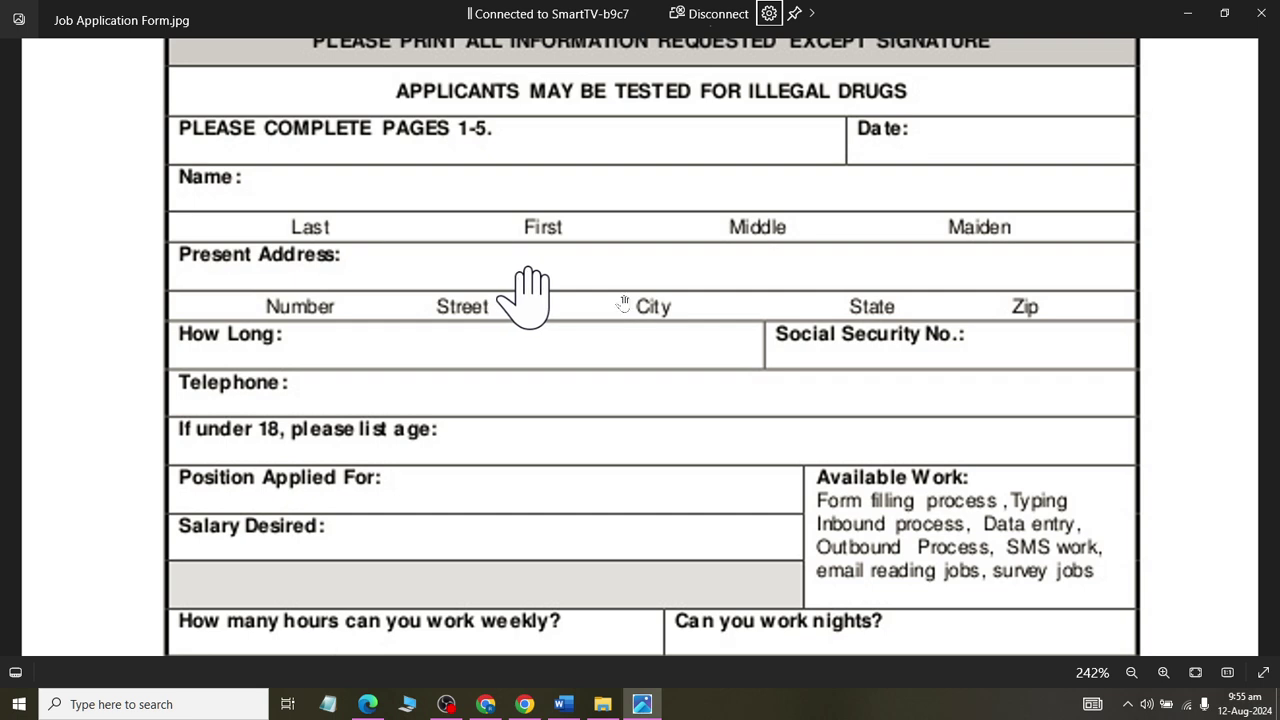
key("alt+Tab")
type("Pres")
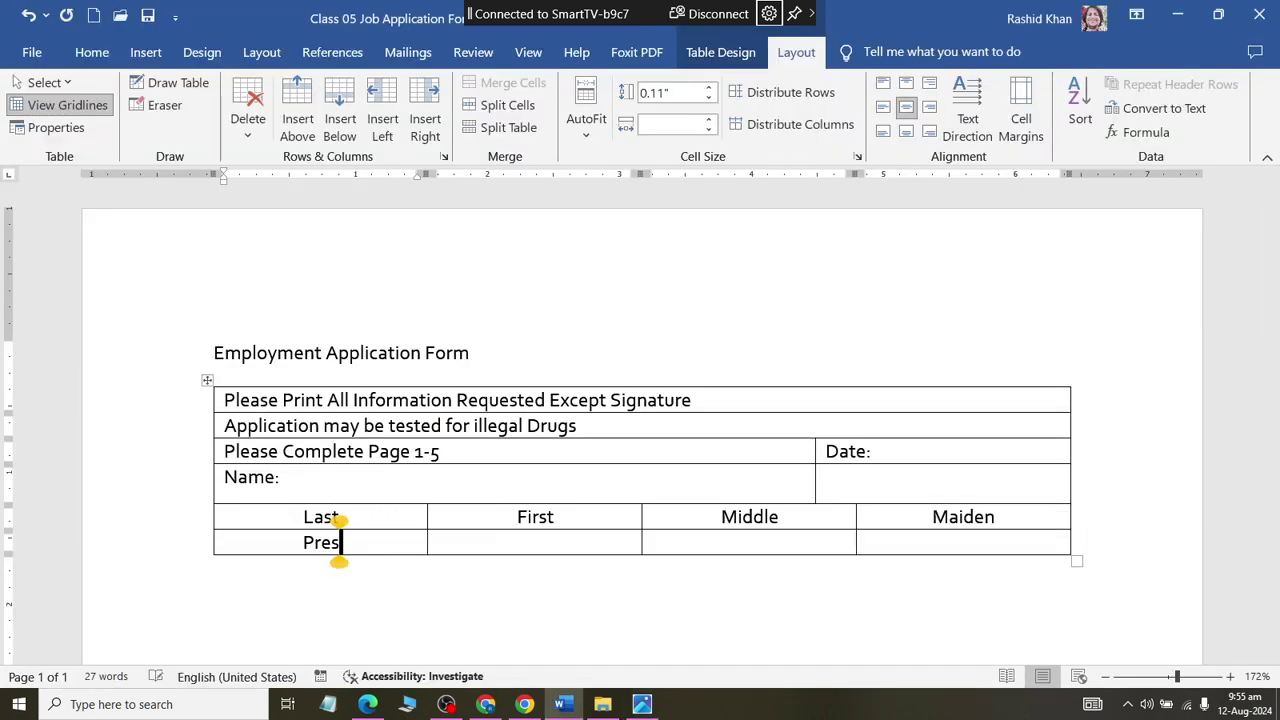
type("ent Address")
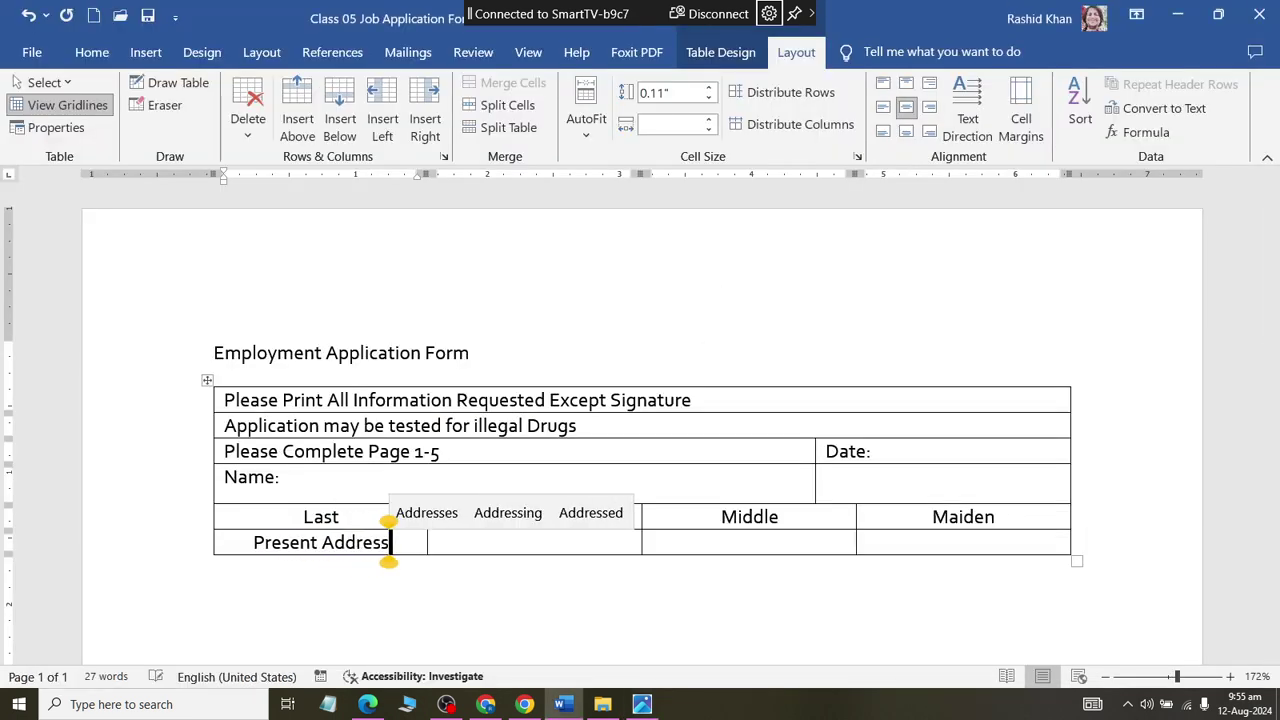
Step: Try top-left aligning and merging the Present Address row, then undo both
left_click(883, 84)
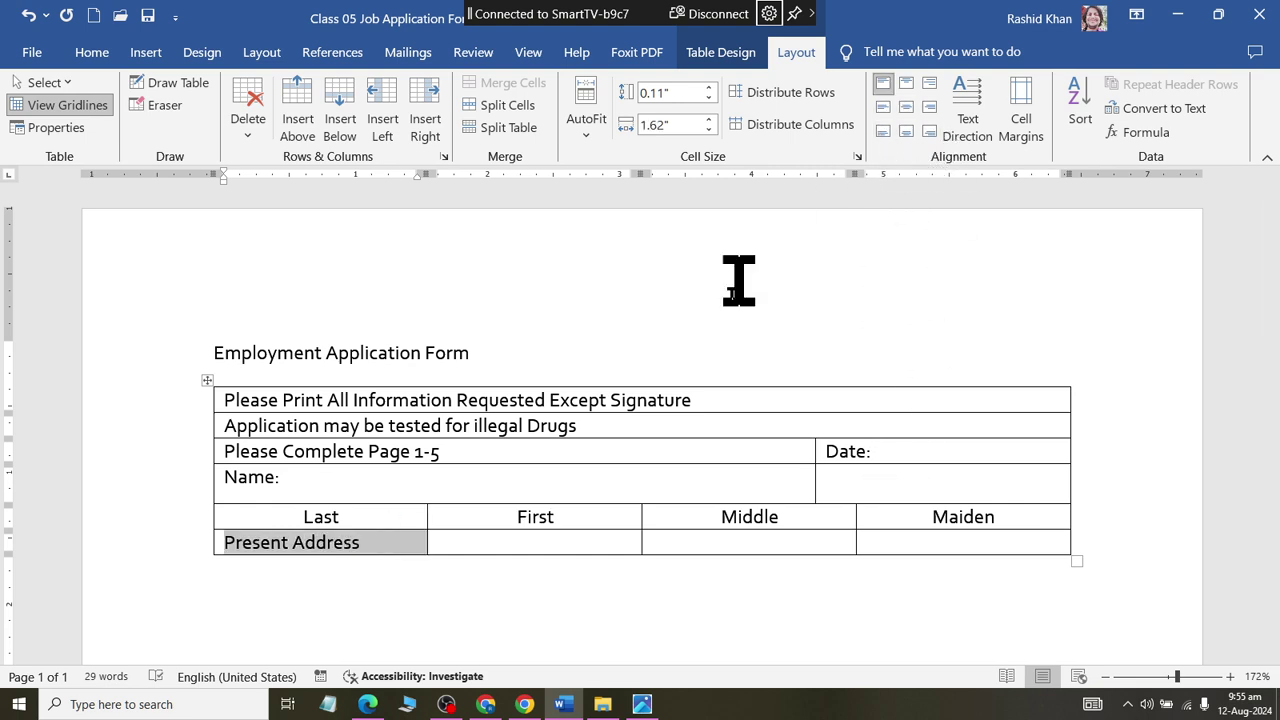
left_click_drag(385, 540, 968, 538)
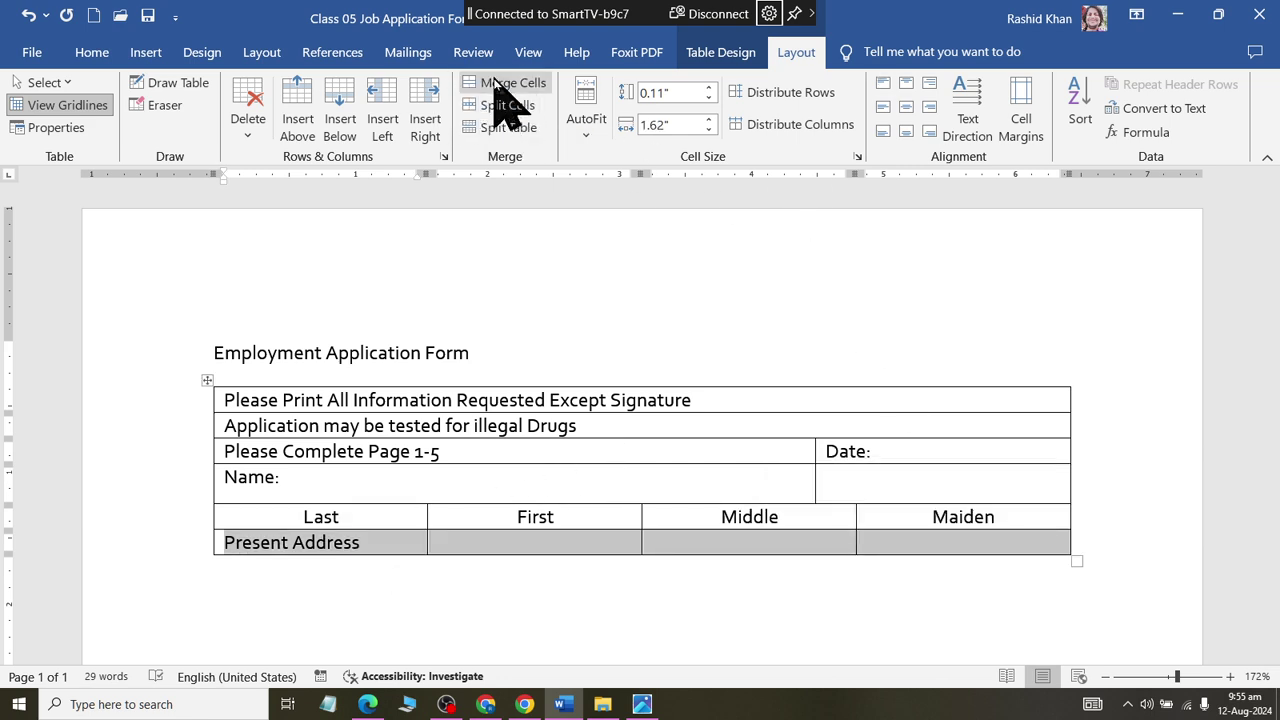
left_click(510, 84)
key("alt+Tab")
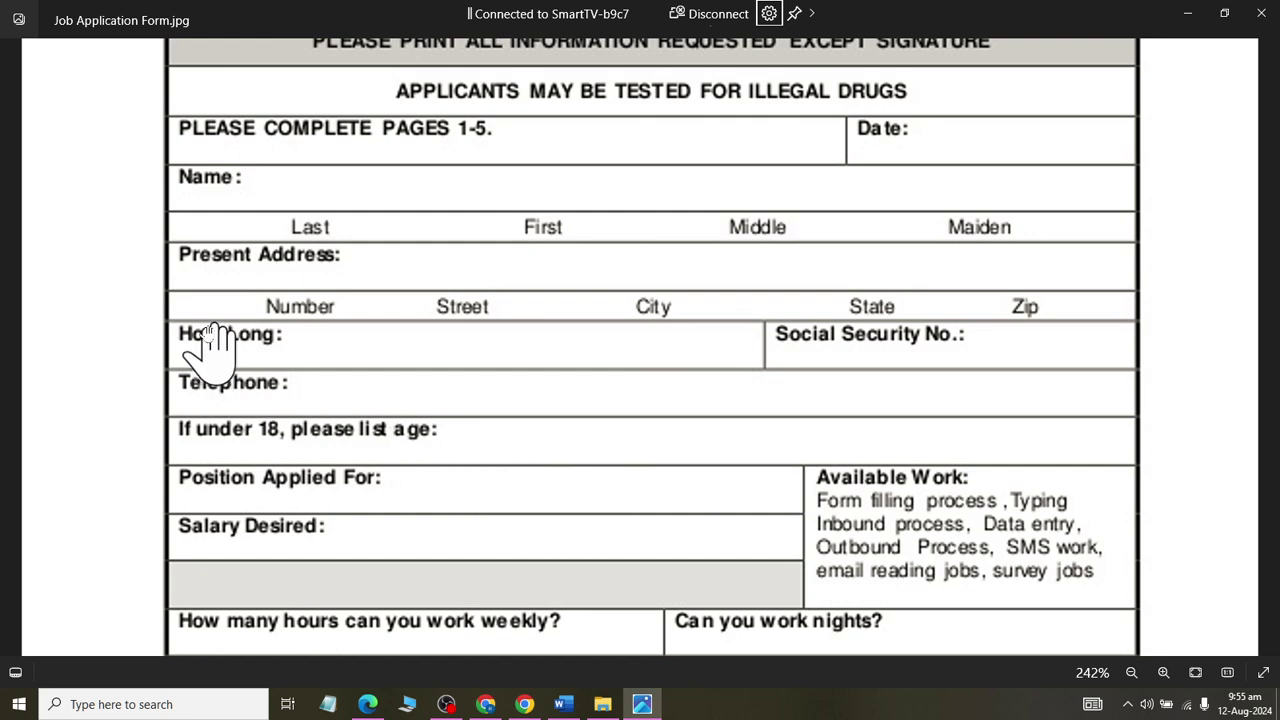
key("alt+Tab")
key("ctrl+z")
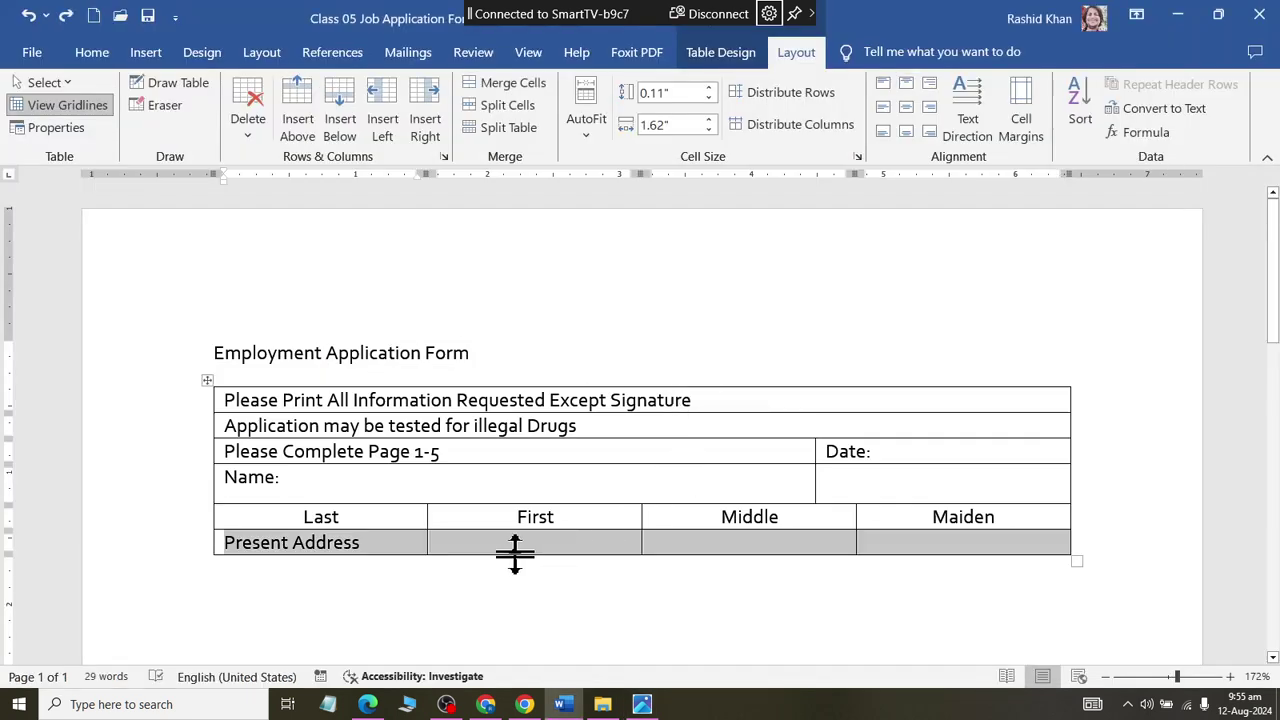
key("ctrl+z")
Step: Insert a row below Present Address, then merge it, left-align it and make it 0.3" tall
left_click(513, 537)
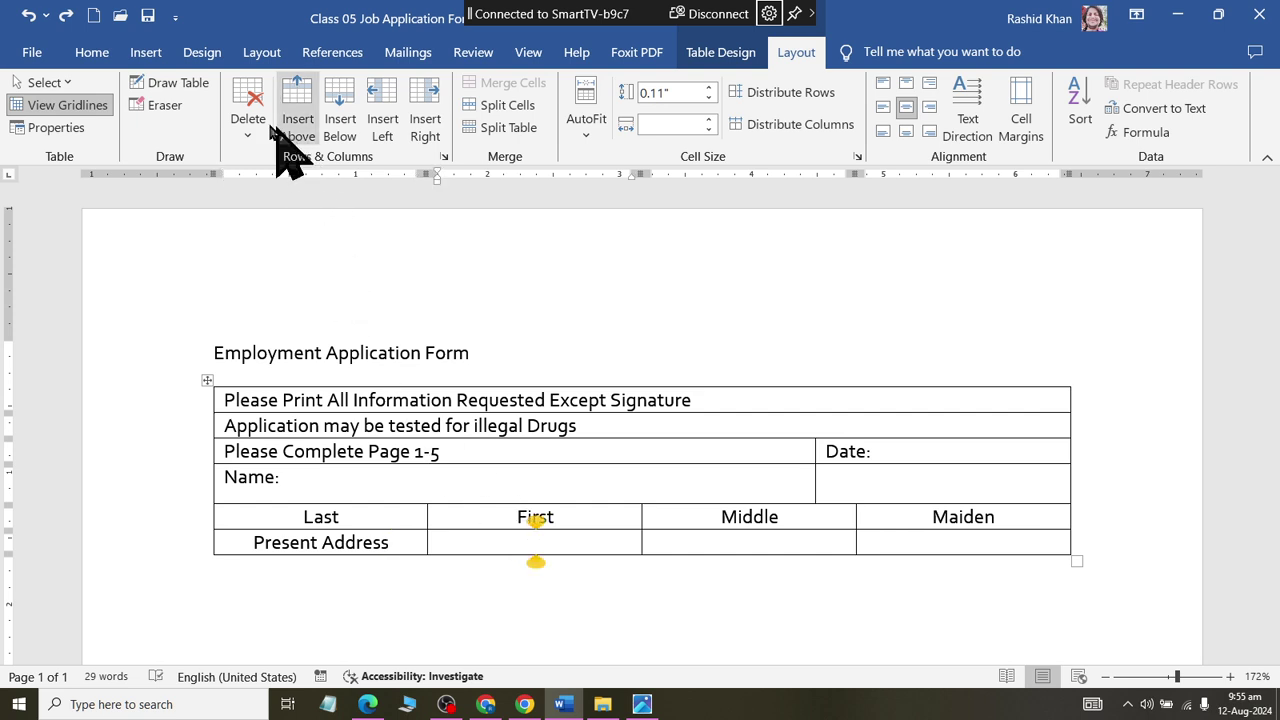
left_click(338, 145)
left_click(363, 565)
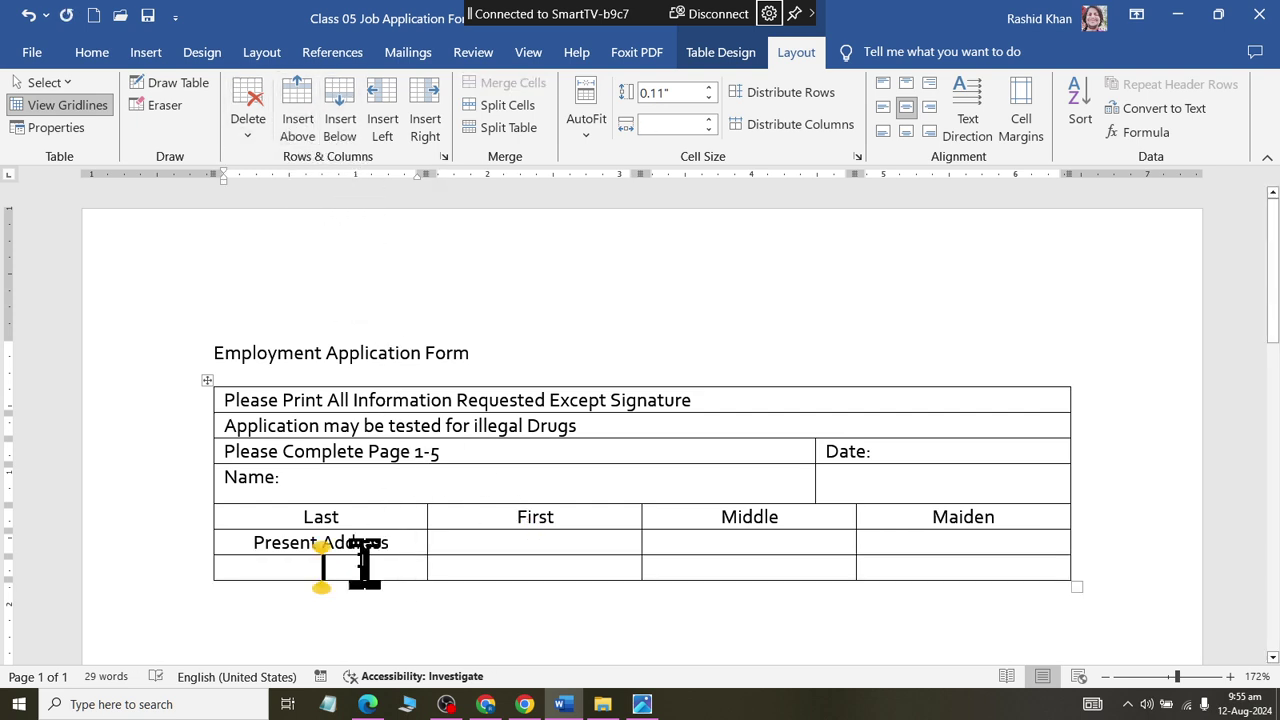
left_click_drag(350, 547, 905, 545)
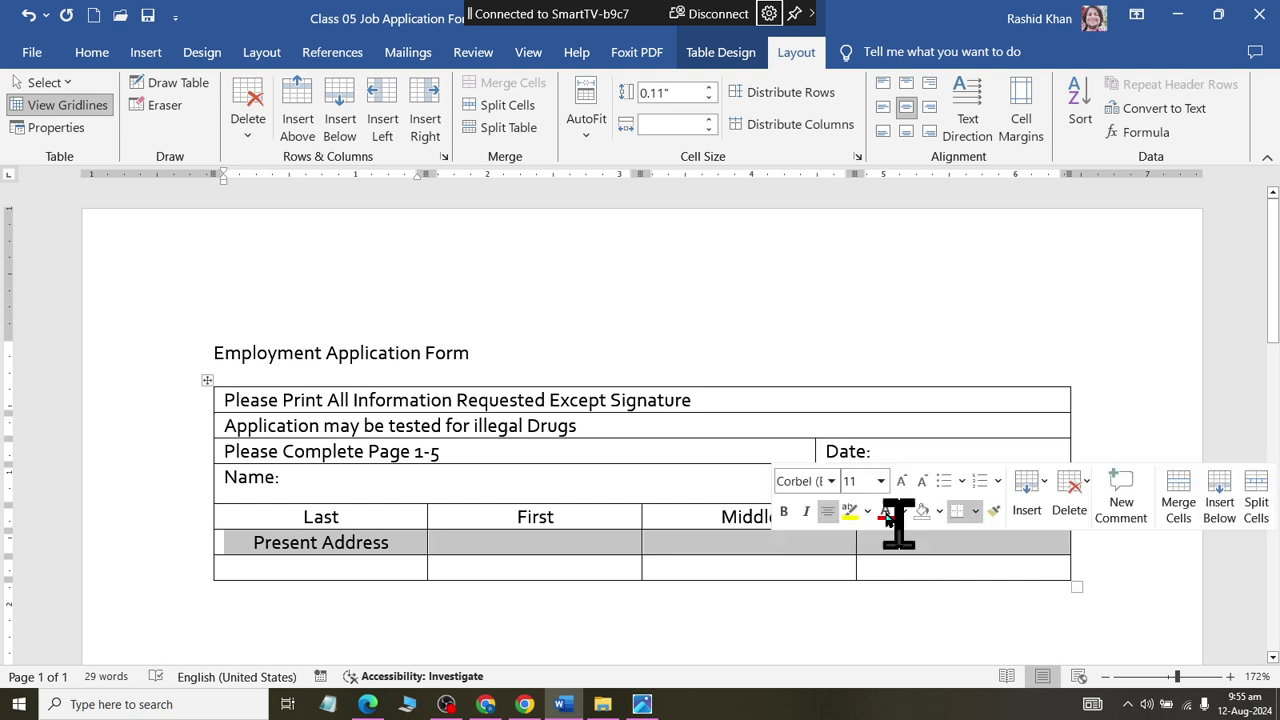
left_click(505, 84)
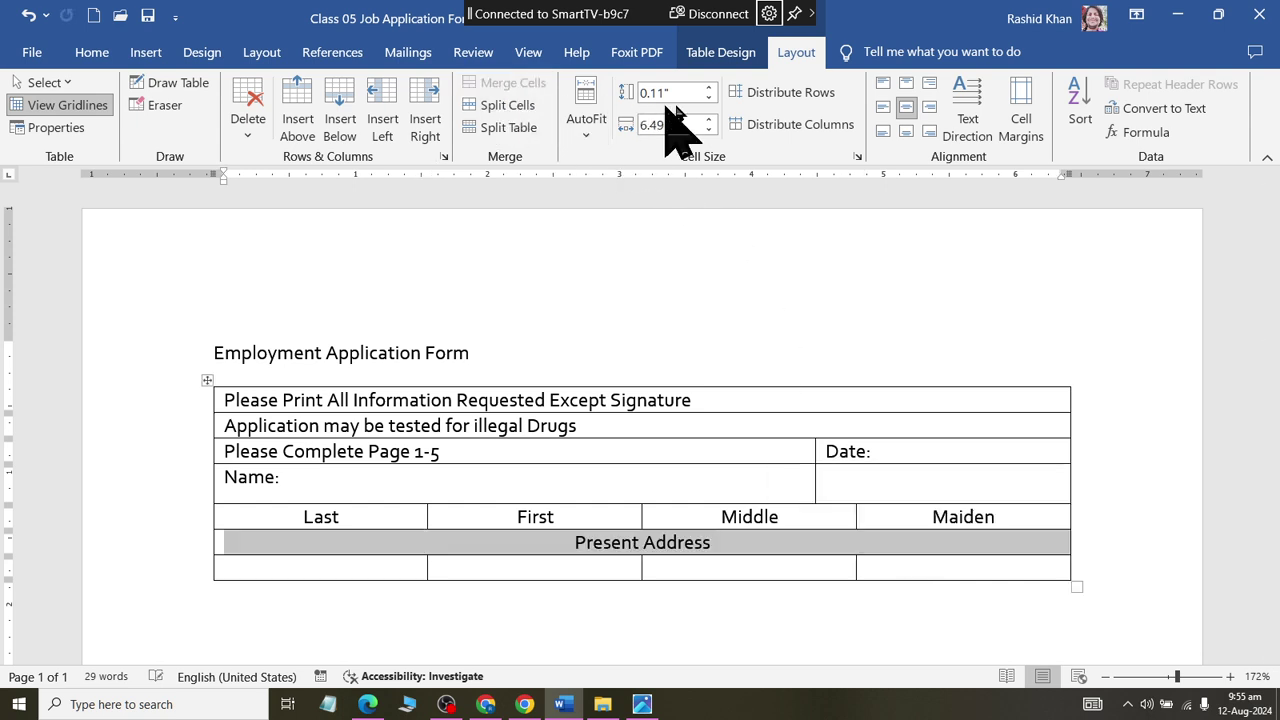
left_click(884, 84)
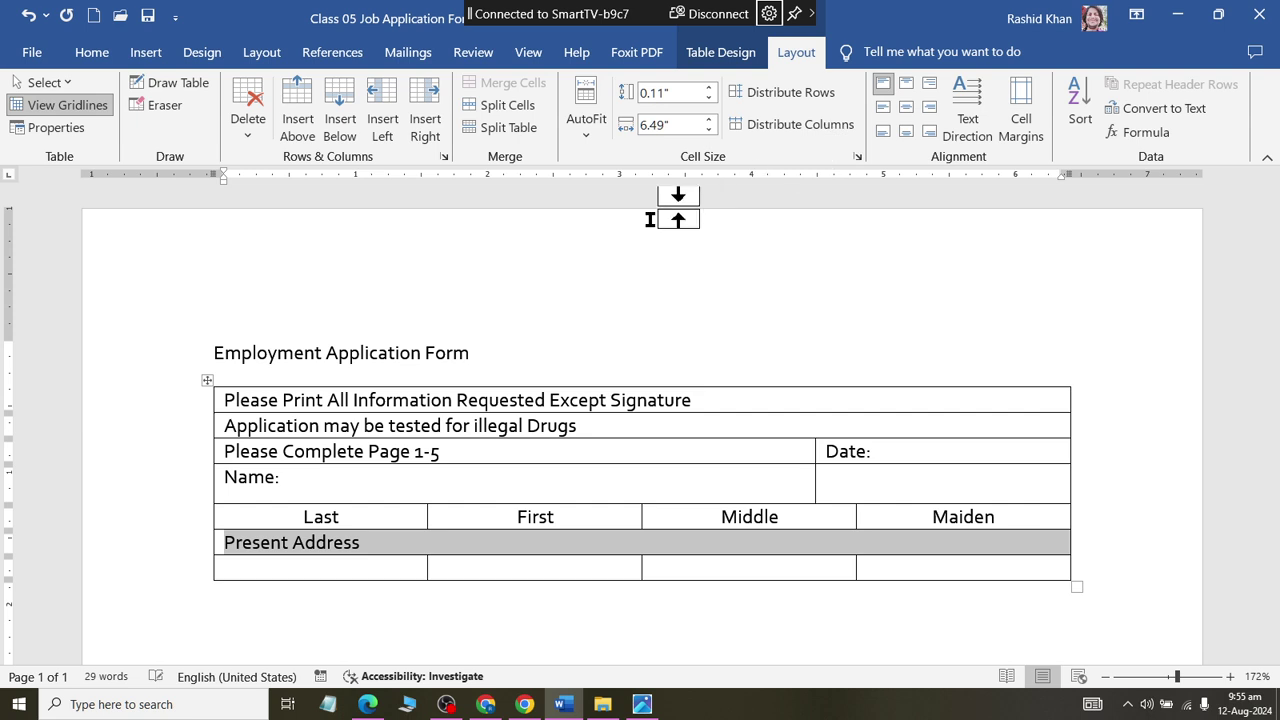
left_click(708, 89)
left_click(708, 89)
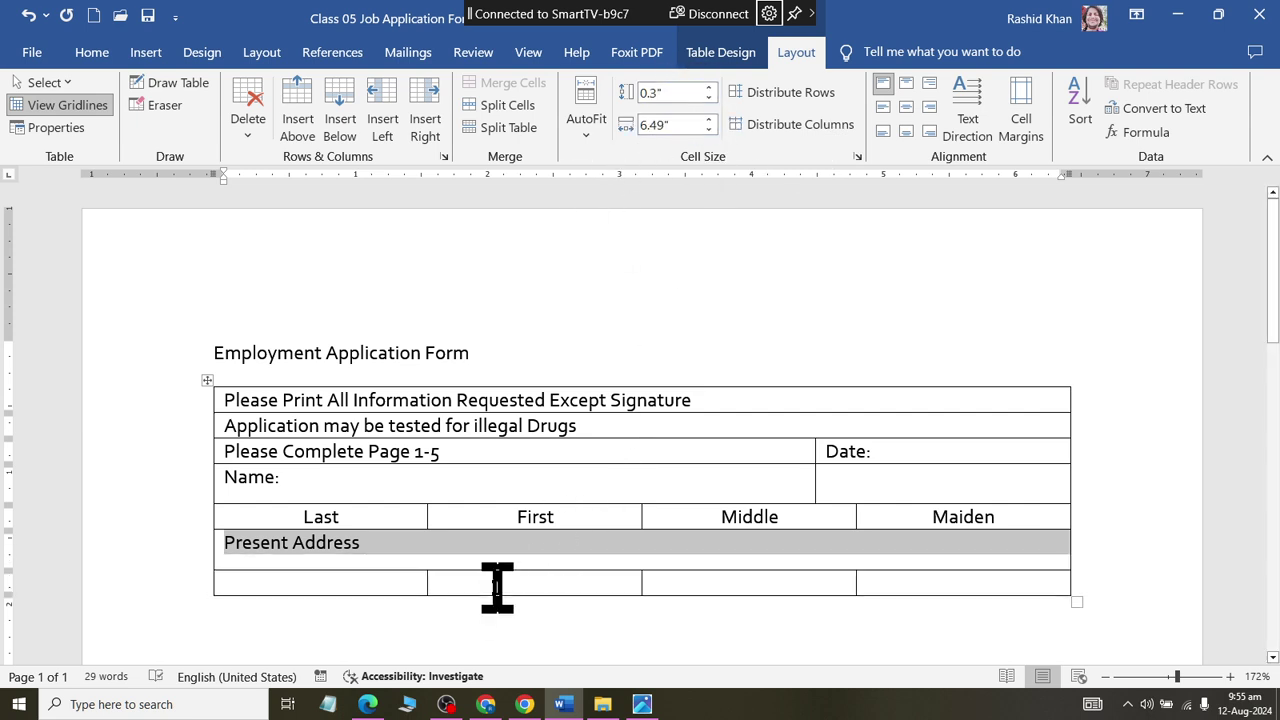
left_click(534, 580)
key("alt+Tab")
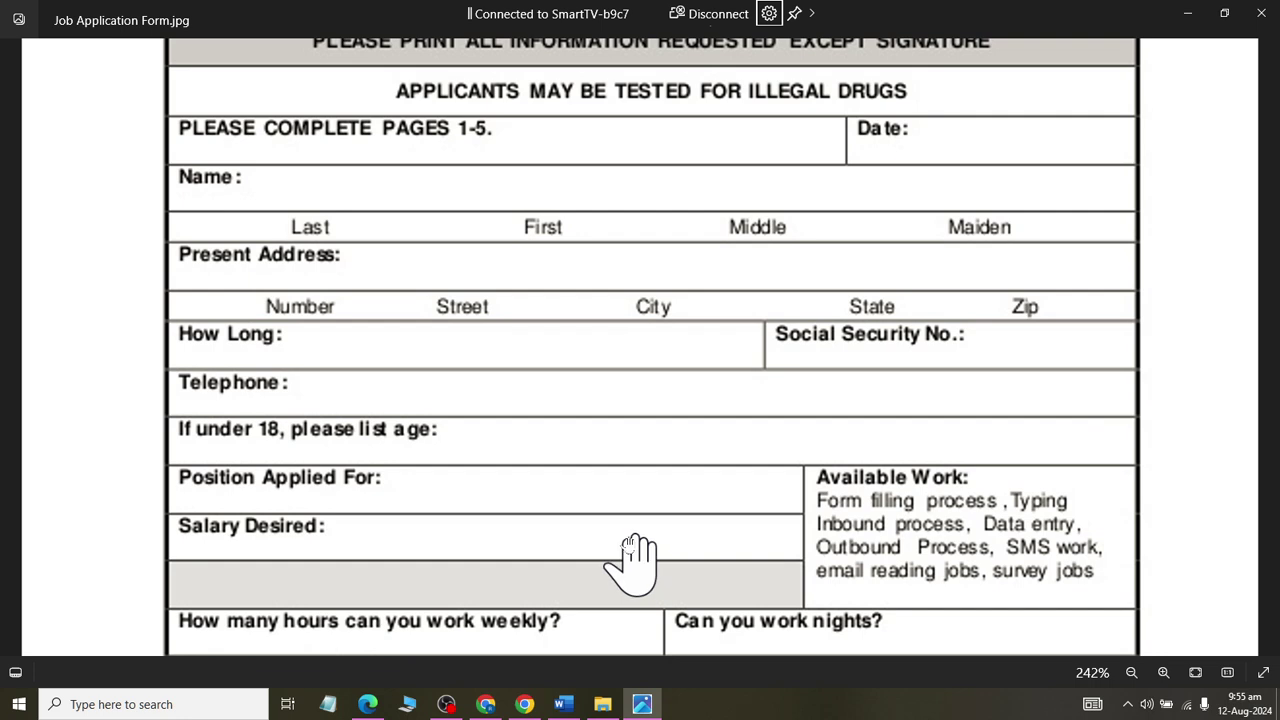
key("alt+Tab")
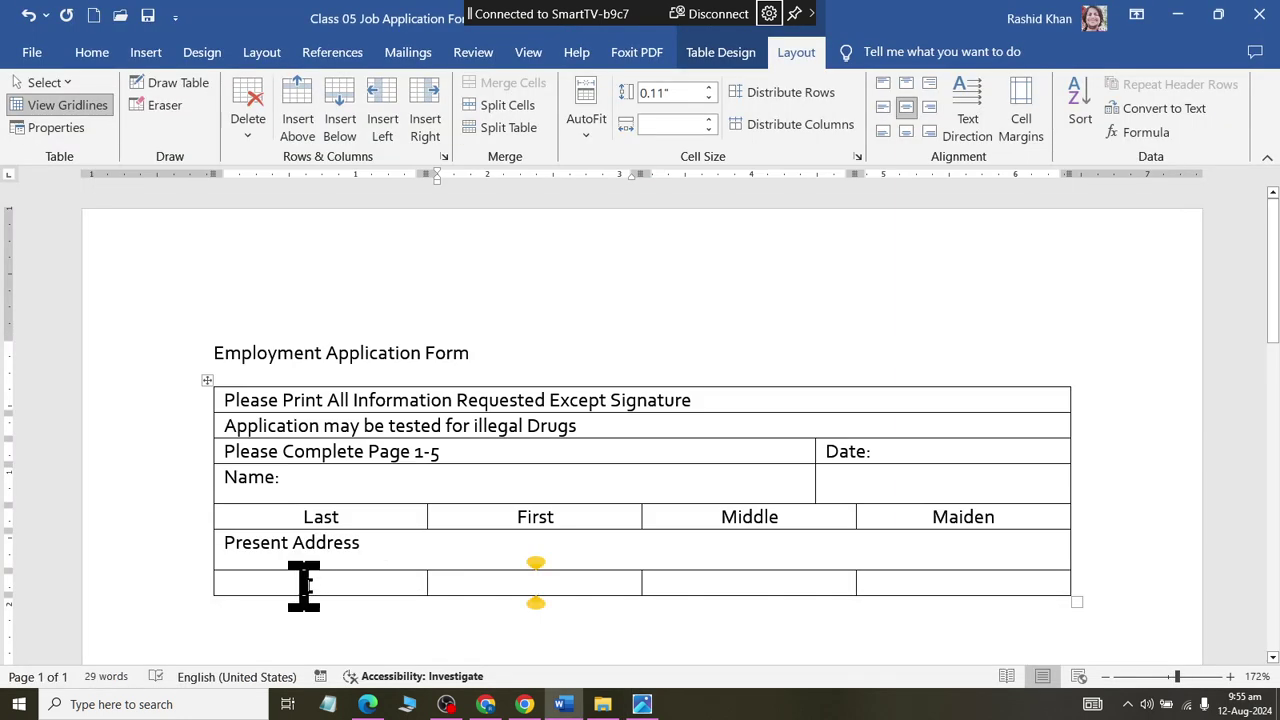
Step: Merge the last row into one cell and split it into five columns
left_click_drag(304, 585, 900, 583)
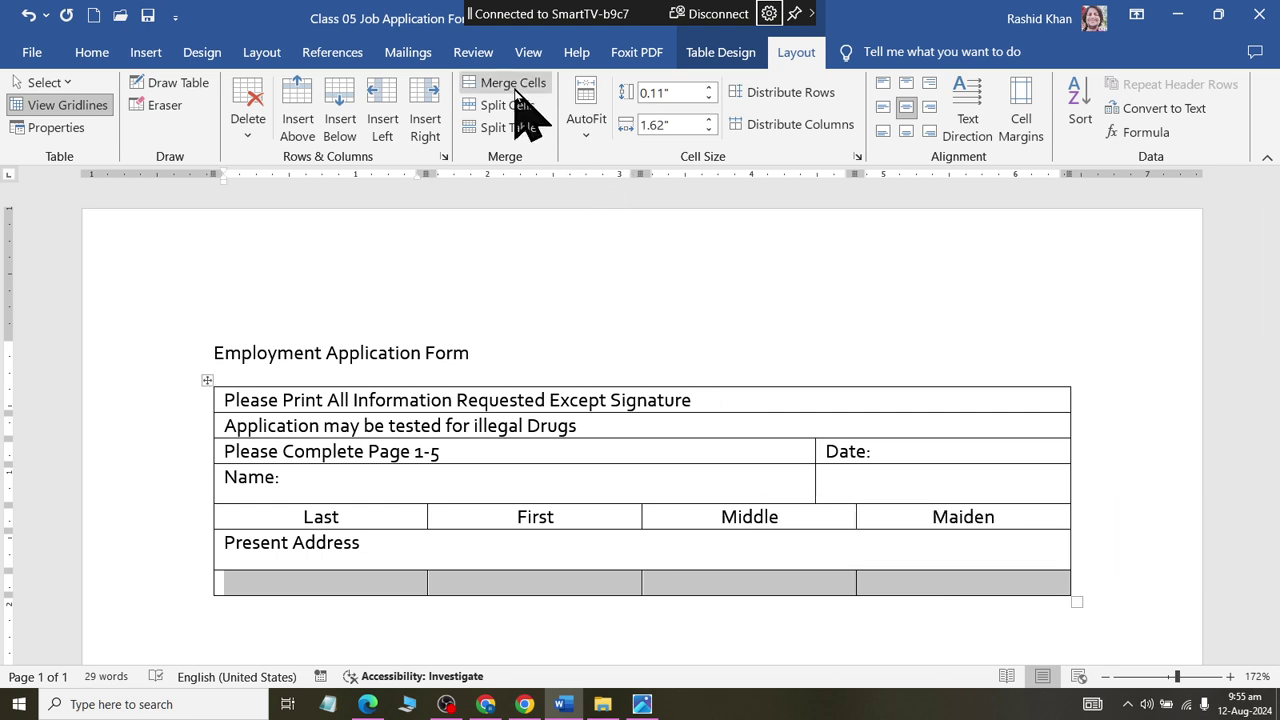
left_click(513, 84)
left_click(507, 107)
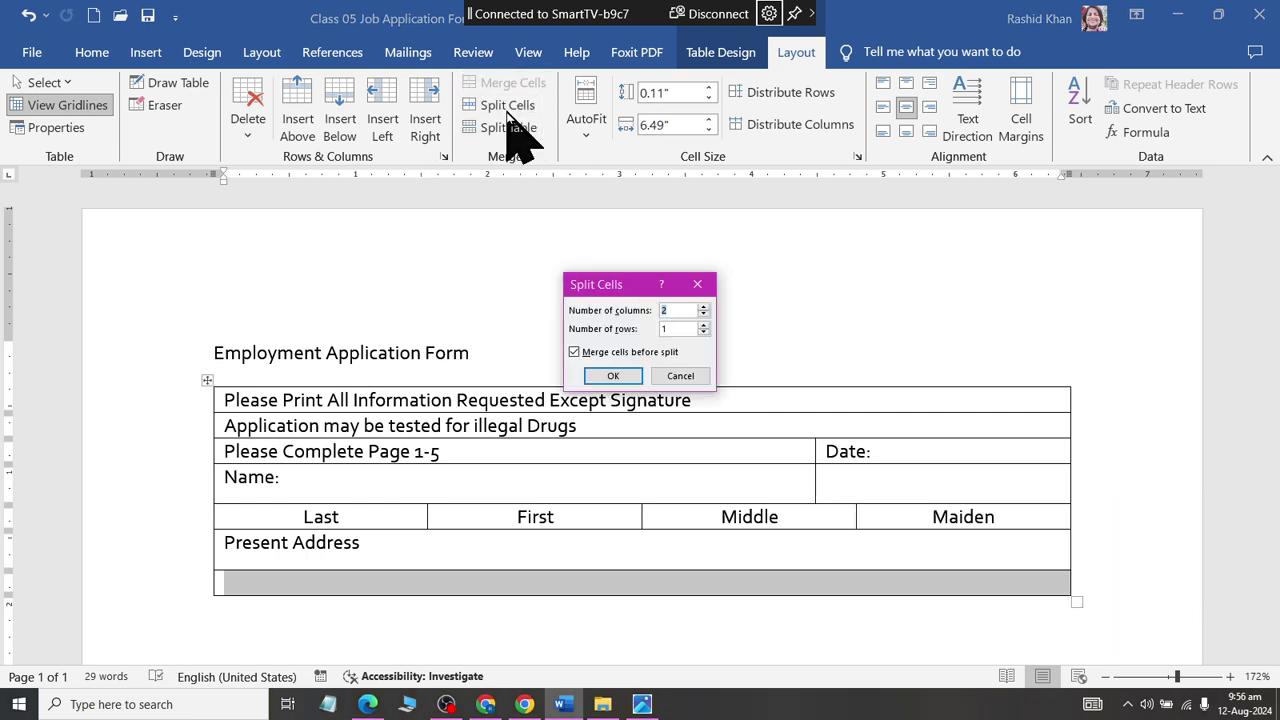
left_click(605, 375)
Step: Label the five address cells Number, Street, City, State and Zip
key("alt+Tab")
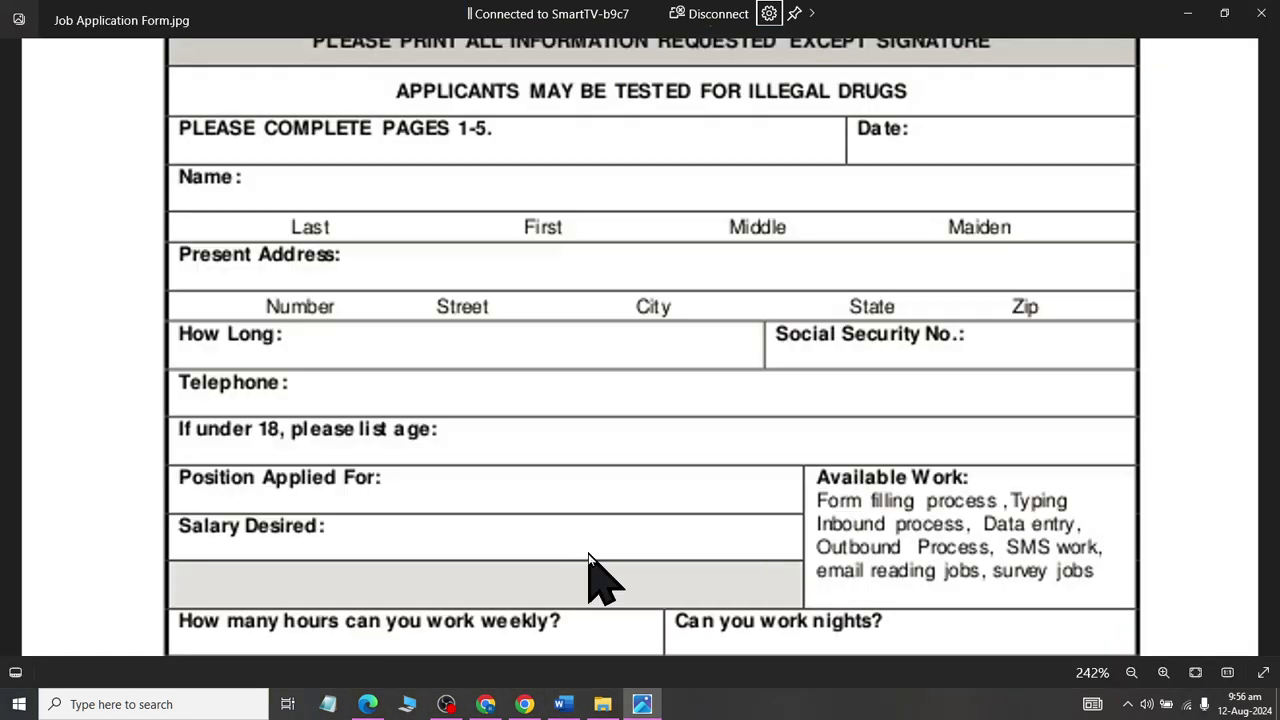
key("alt+Tab")
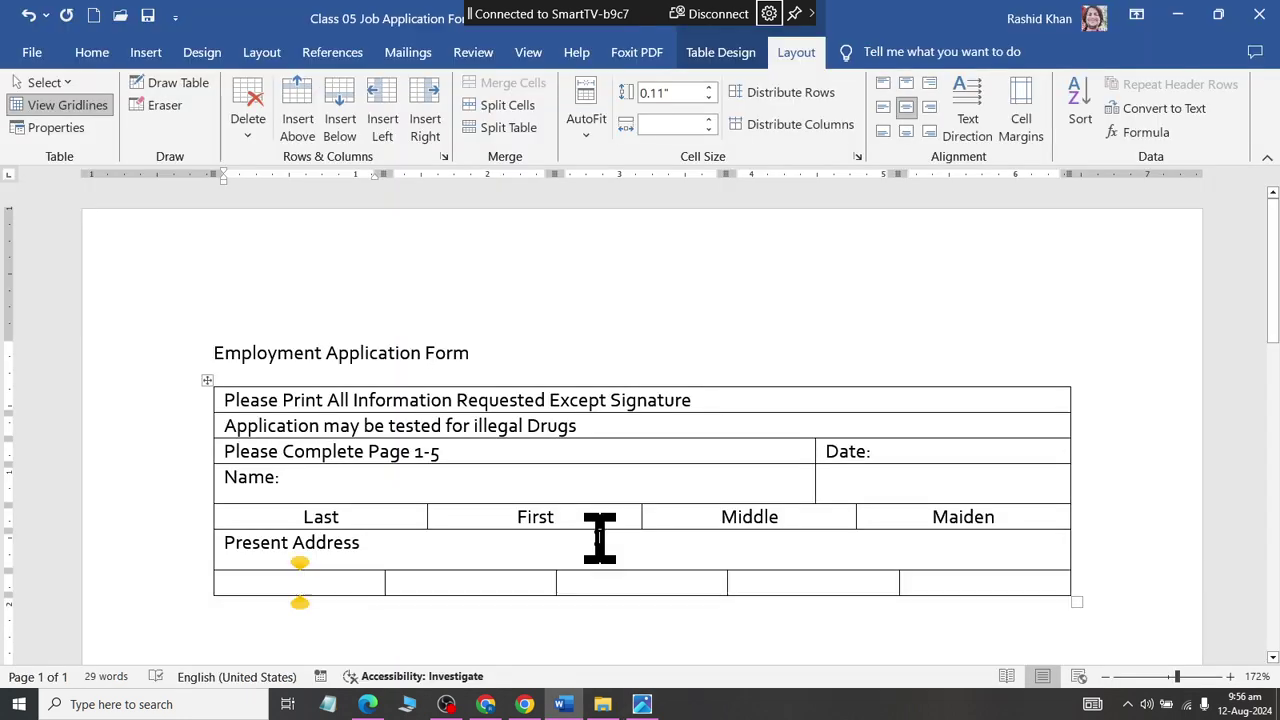
type("Numbe")
type("re")
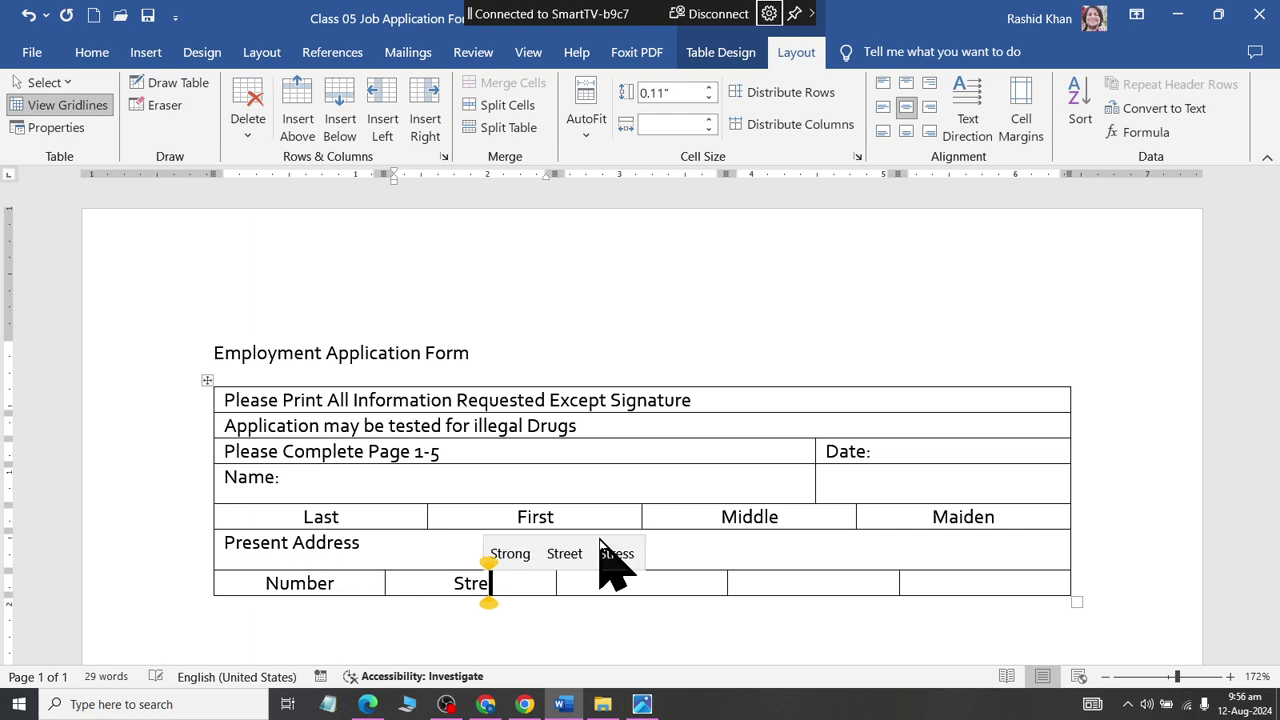
type("et")
key("alt+Tab")
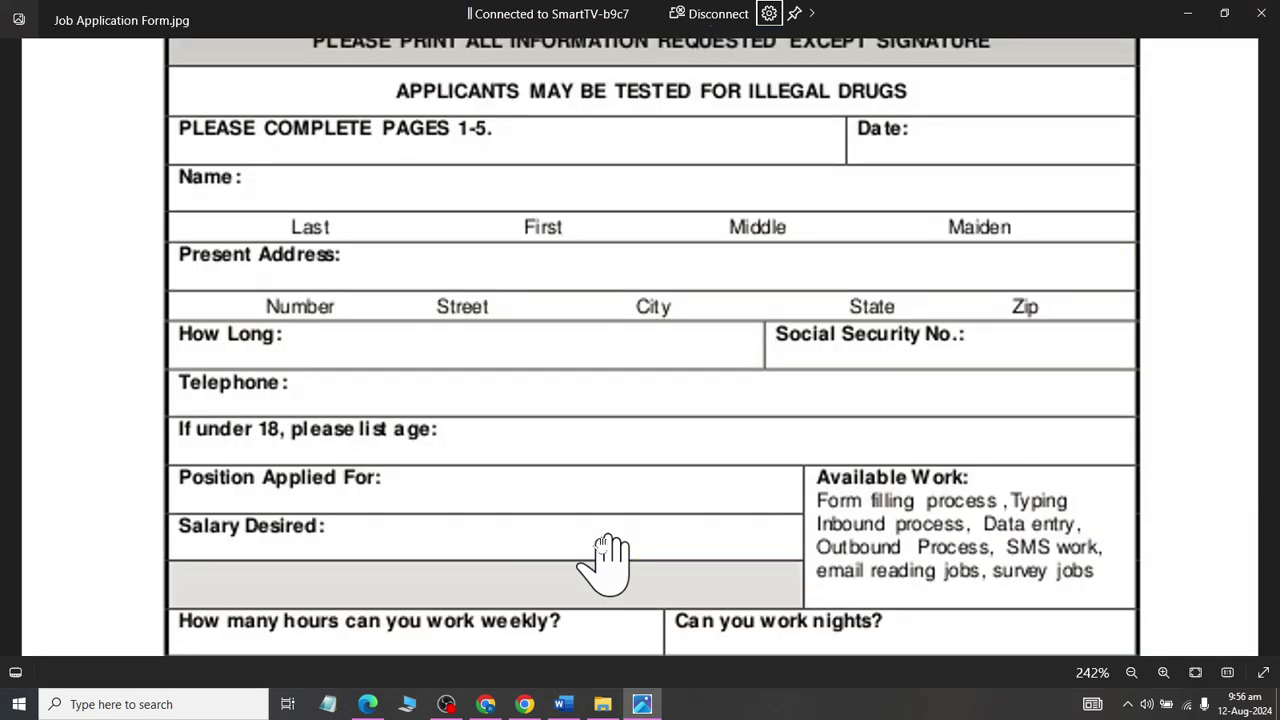
key("alt+Tab")
key("Tab")
type("City")
key("alt+Tab")
key("alt+Tab")
key("alt+Tab")
key("alt+Tab")
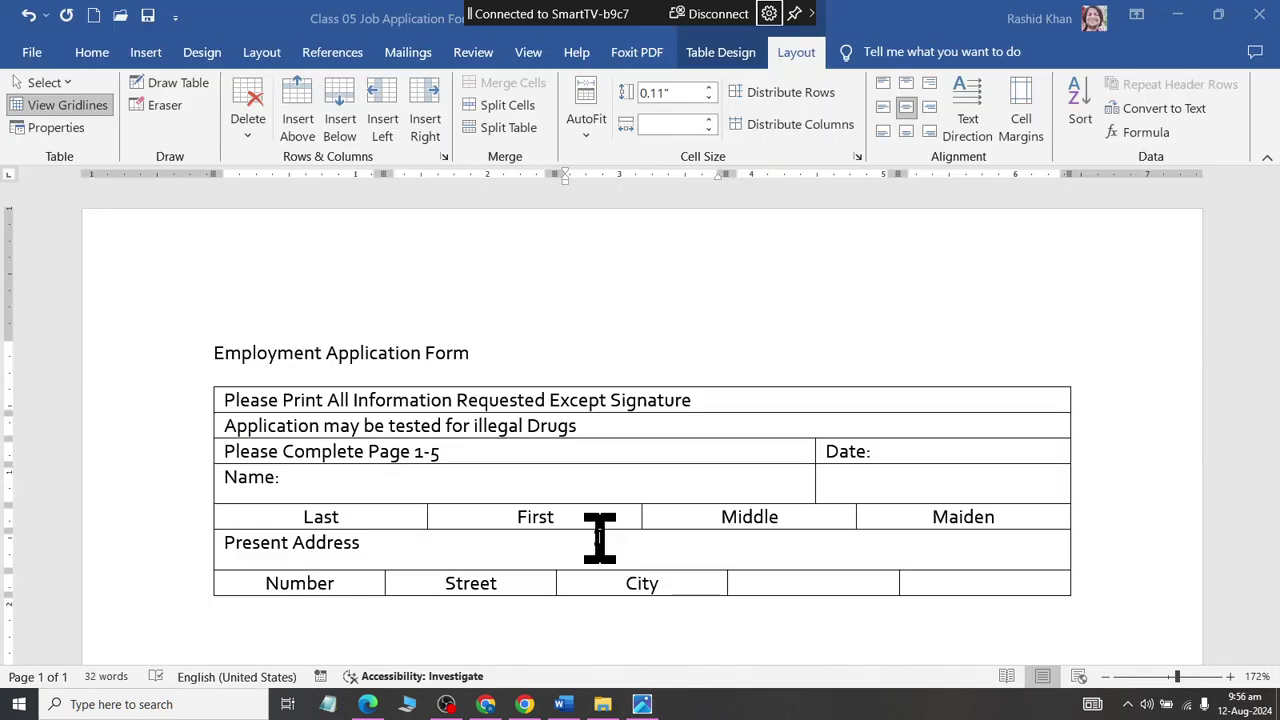
key("Tab")
type("State")
key("Tab")
type("Z")
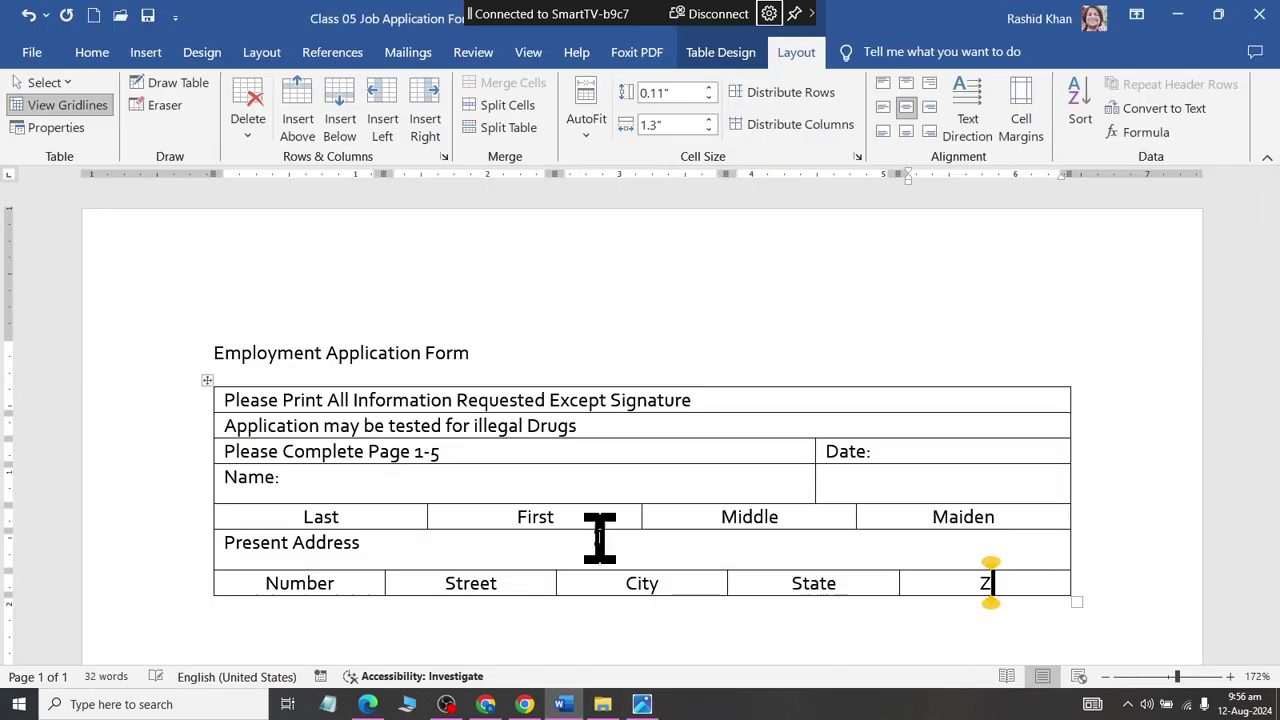
type("ip")
key("alt+Tab")
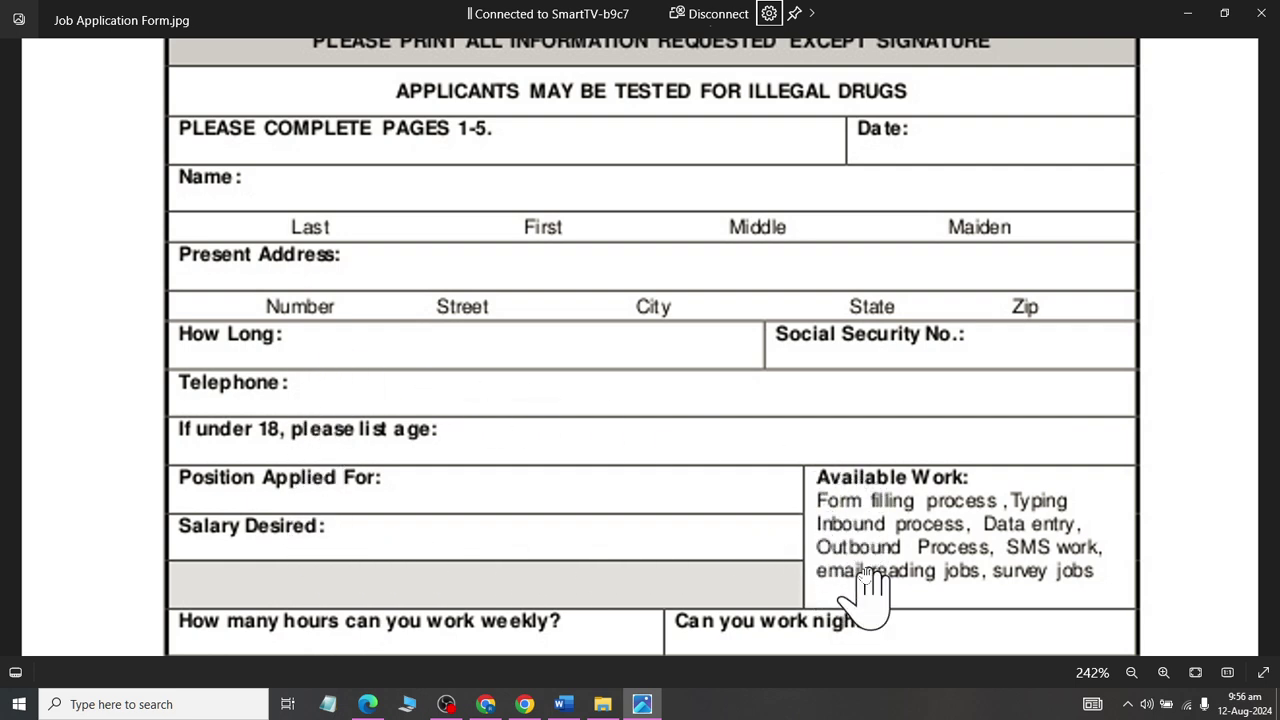
key("alt+Tab")
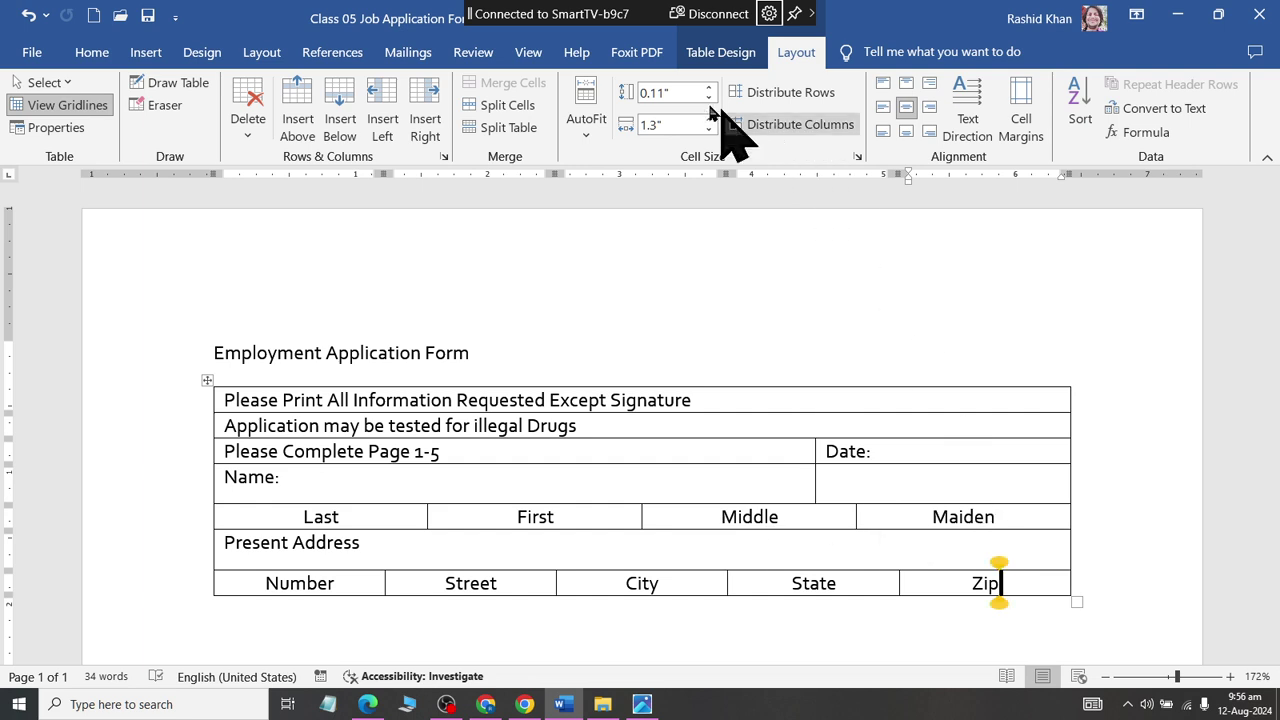
Step: Add a full-width merged blank row below the address labels and delete the extra grey row
left_click(352, 125)
left_click(513, 84)
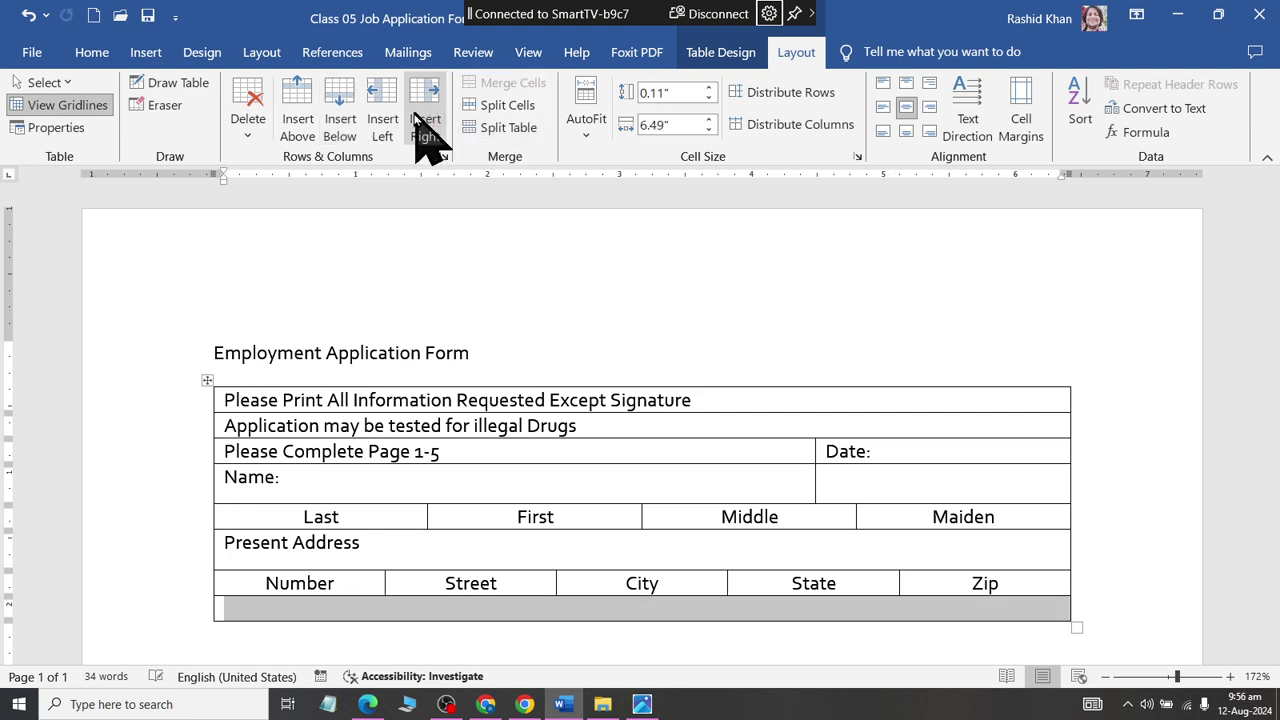
left_click(340, 125)
scroll(540, 230, "down", 3)
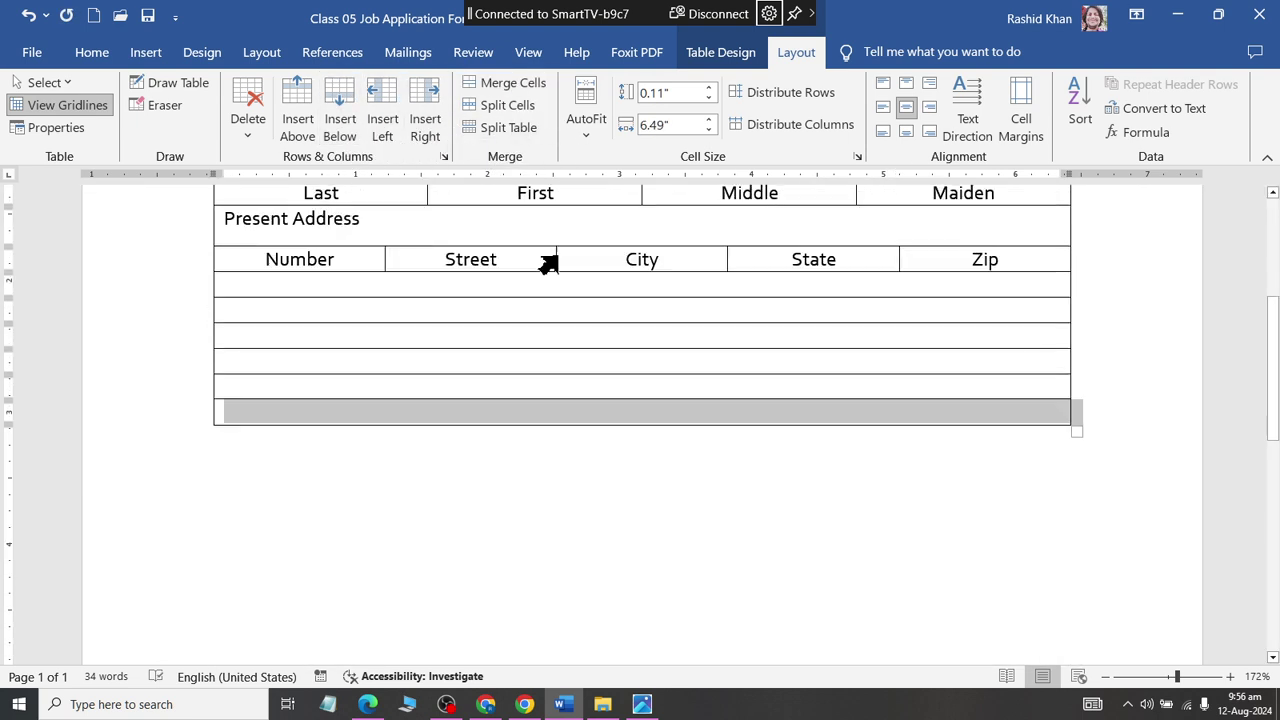
key("alt+Tab")
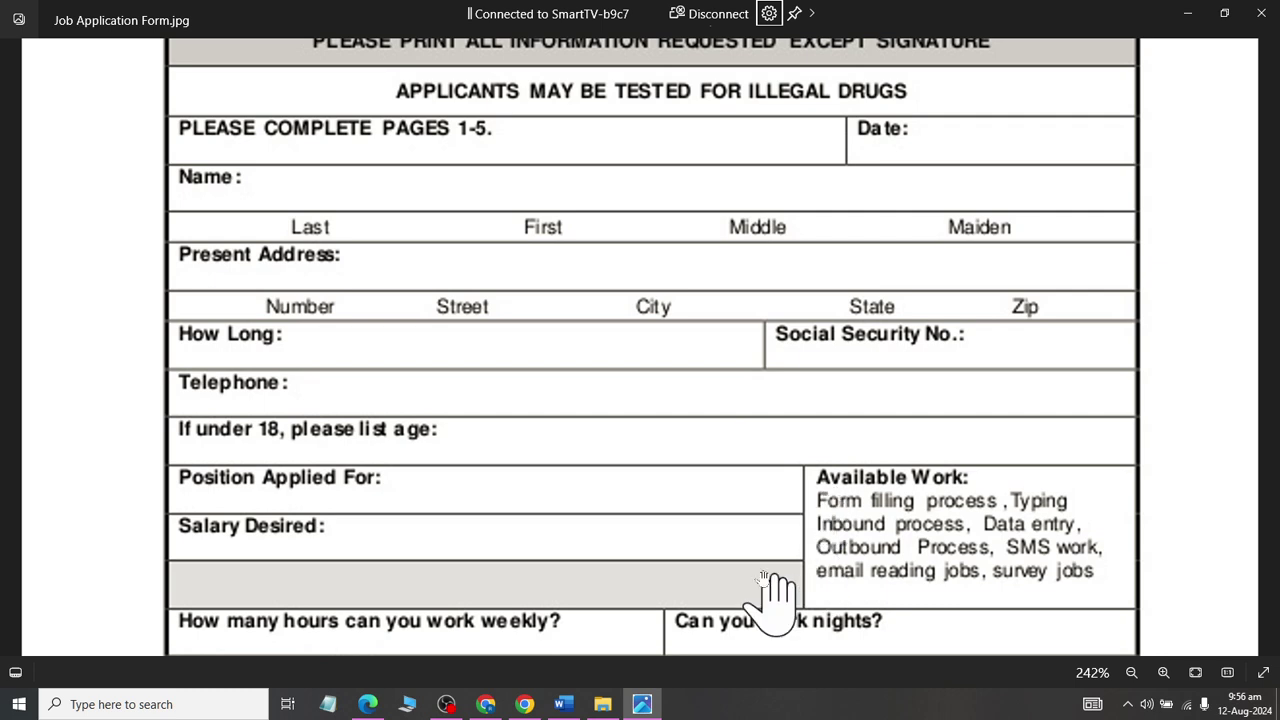
key("alt+Tab")
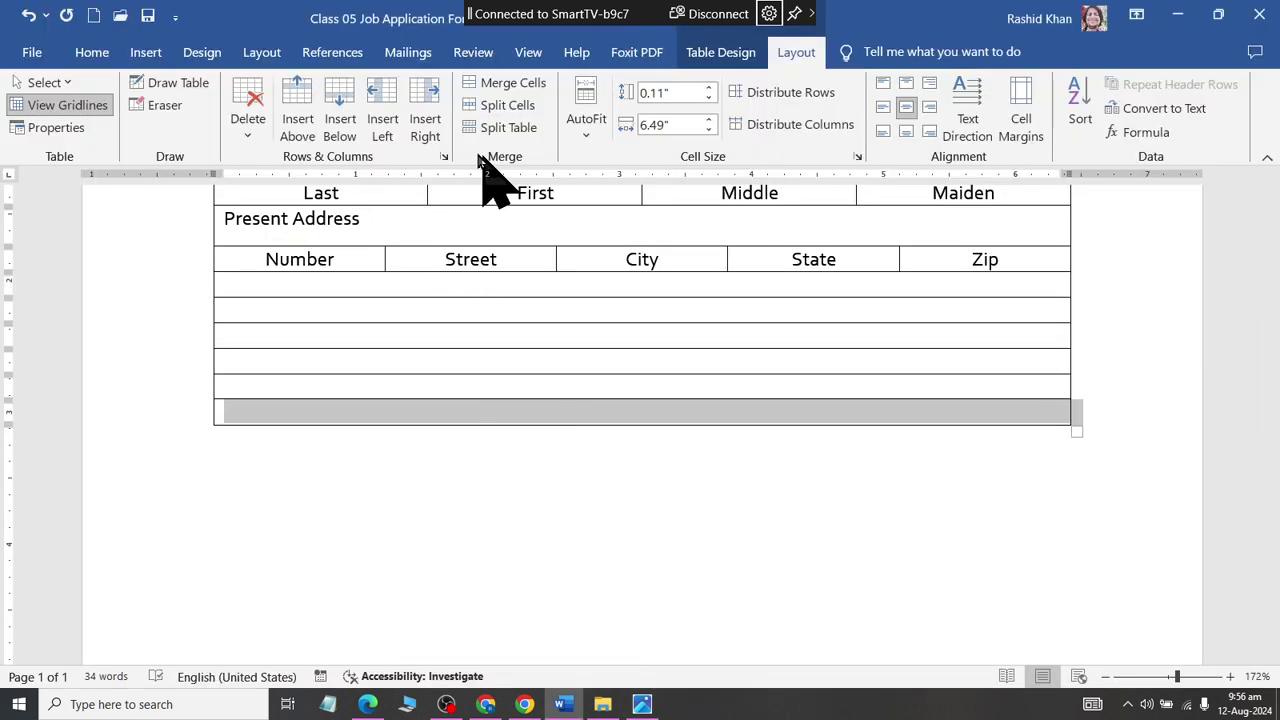
left_click(252, 135)
left_click(268, 211)
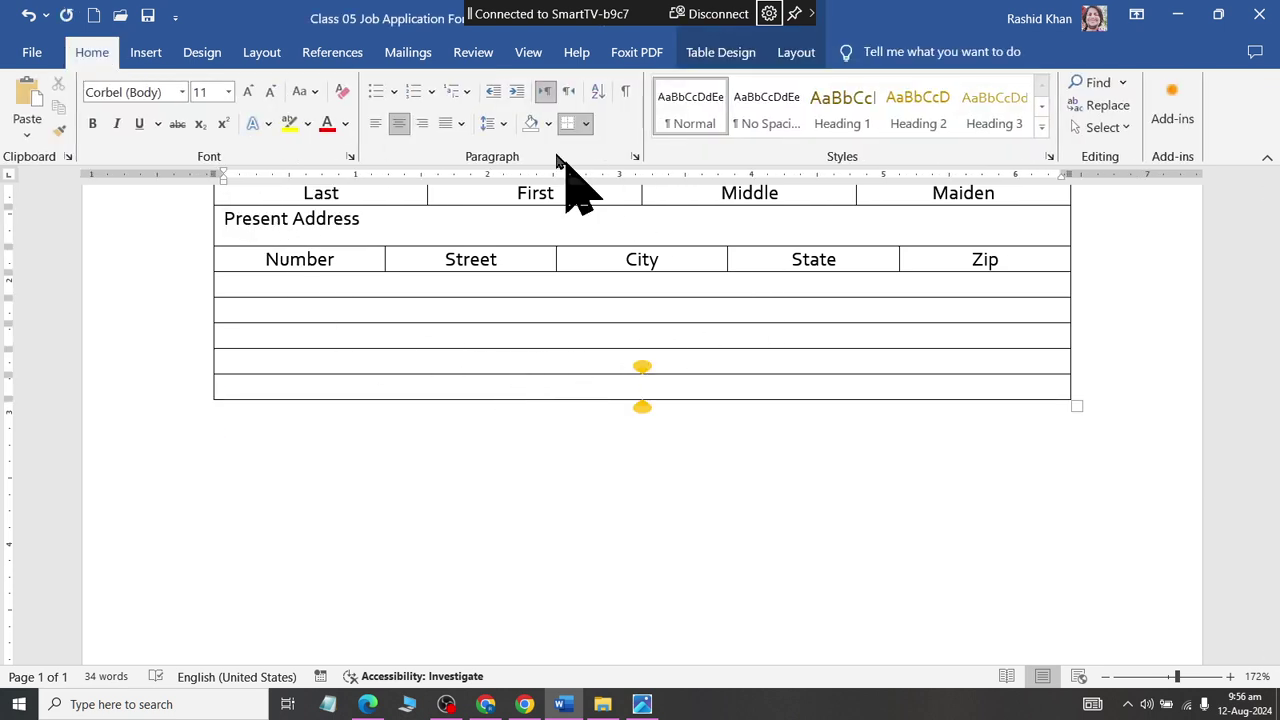
Step: Split the last row into two cells, then undo a width change to its left cell
left_click(796, 52)
left_click(505, 105)
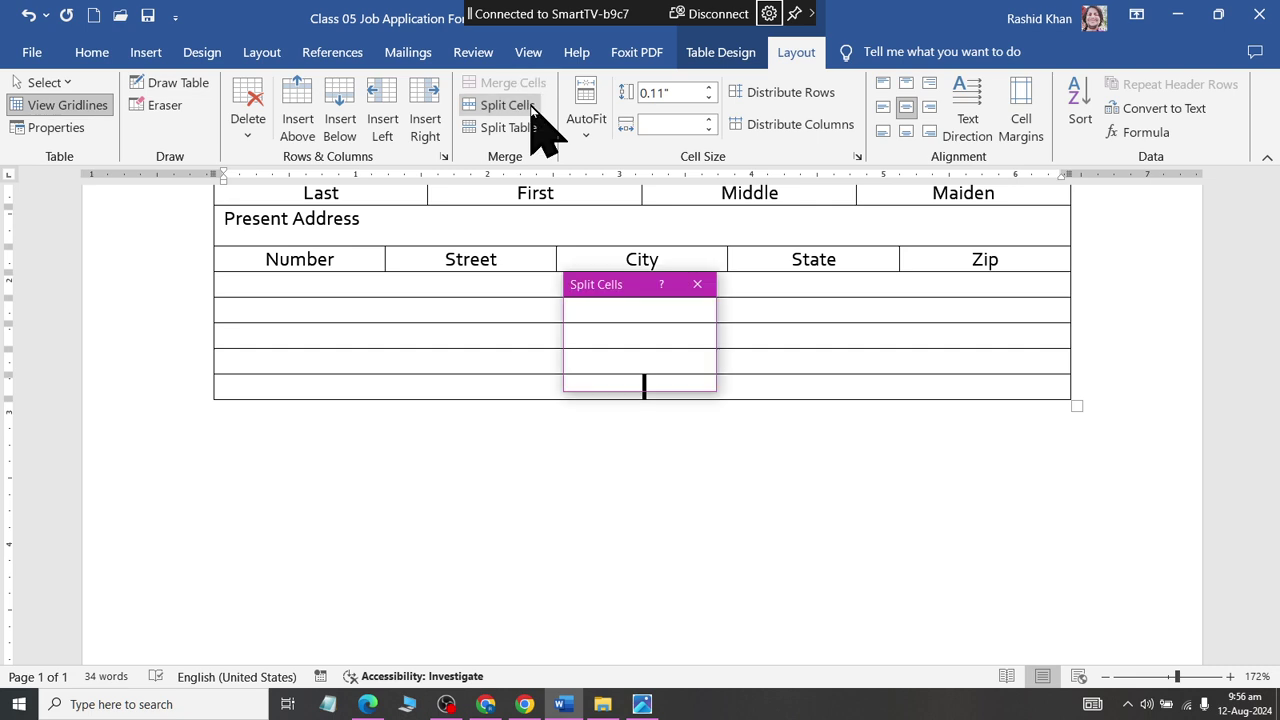
left_click(610, 377)
left_click(588, 385)
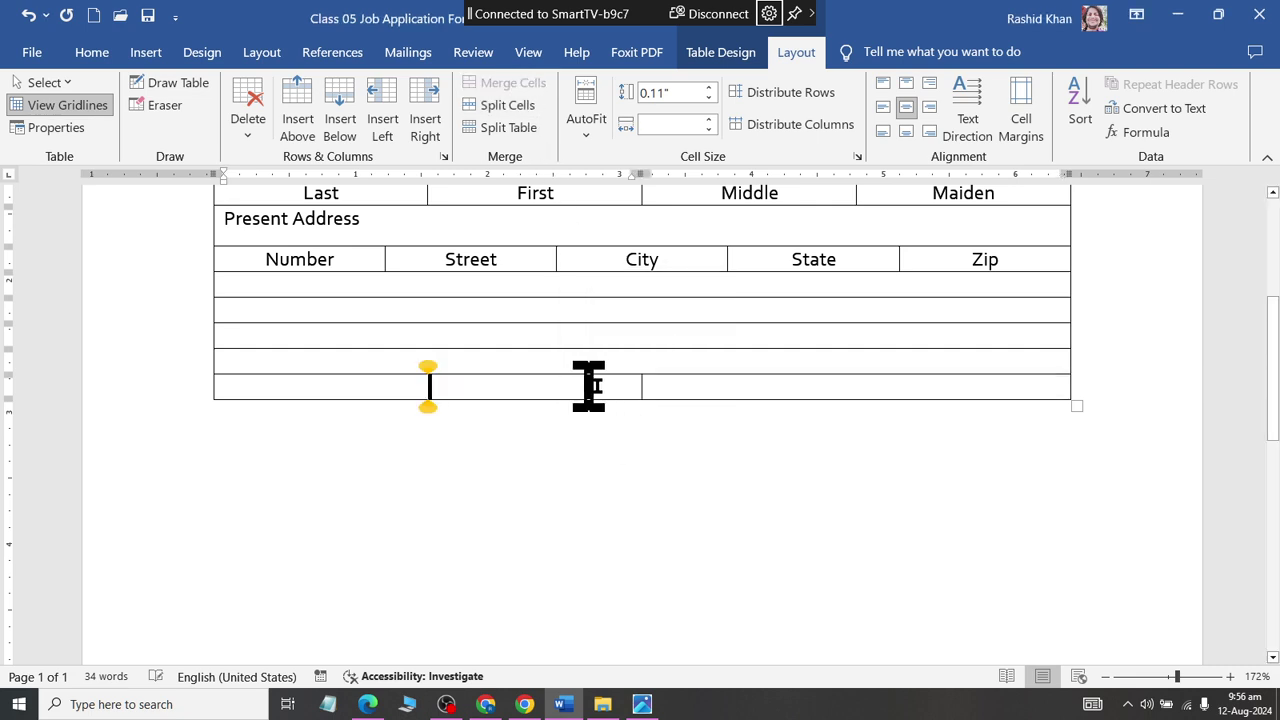
left_click_drag(640, 388, 792, 388)
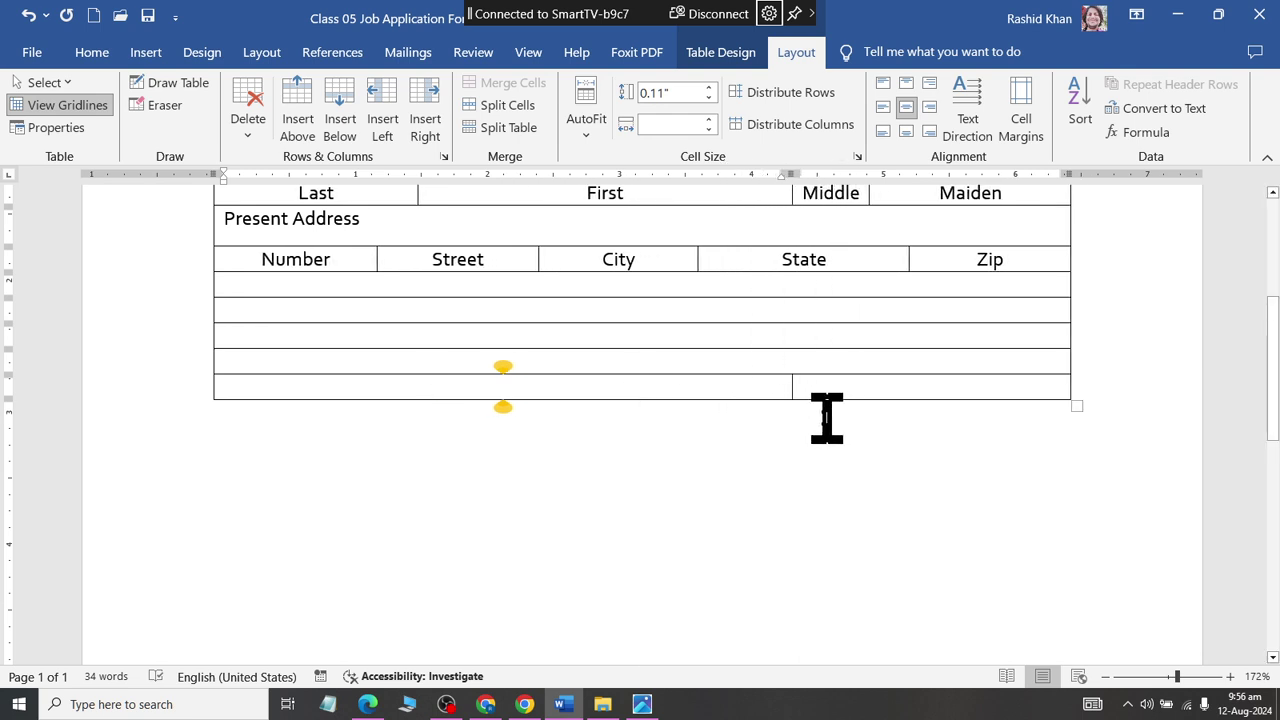
key("ctrl+z")
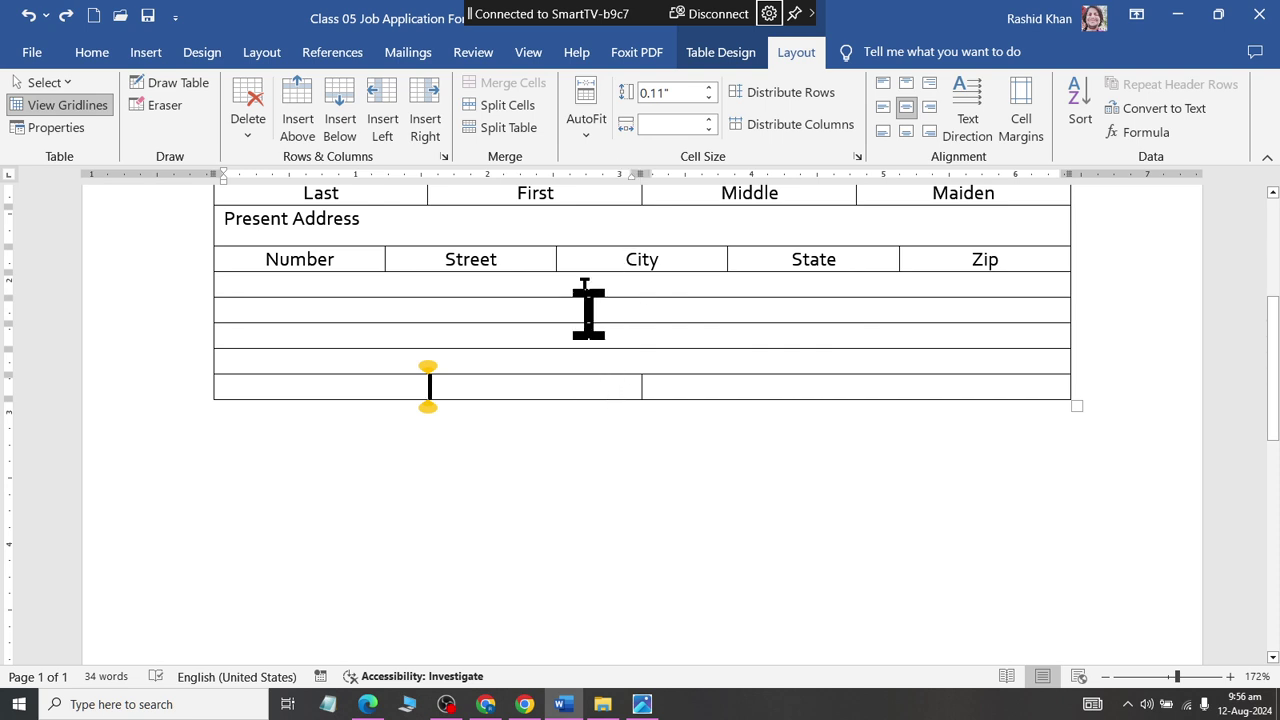
Step: Split the table above its last row, divide that row into wide and narrow cells, and add two rows
left_click(515, 128)
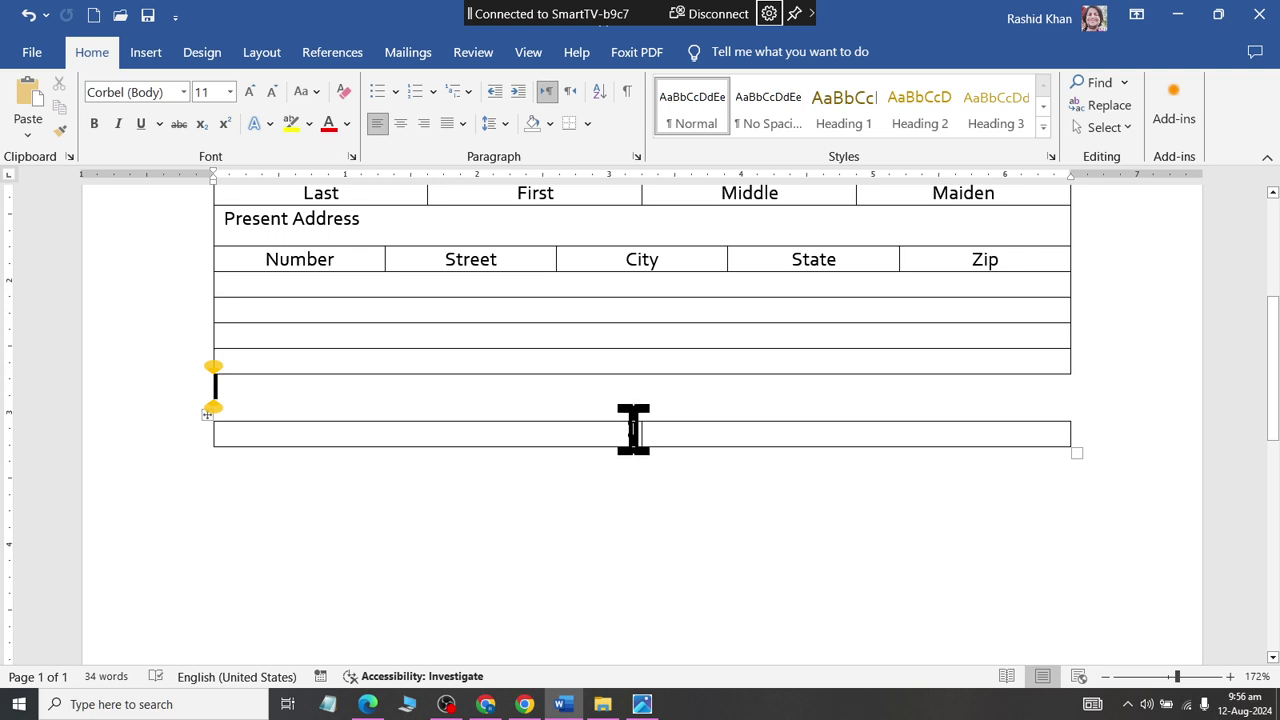
left_click_drag(640, 428, 848, 432)
left_click(660, 435)
left_click(790, 54)
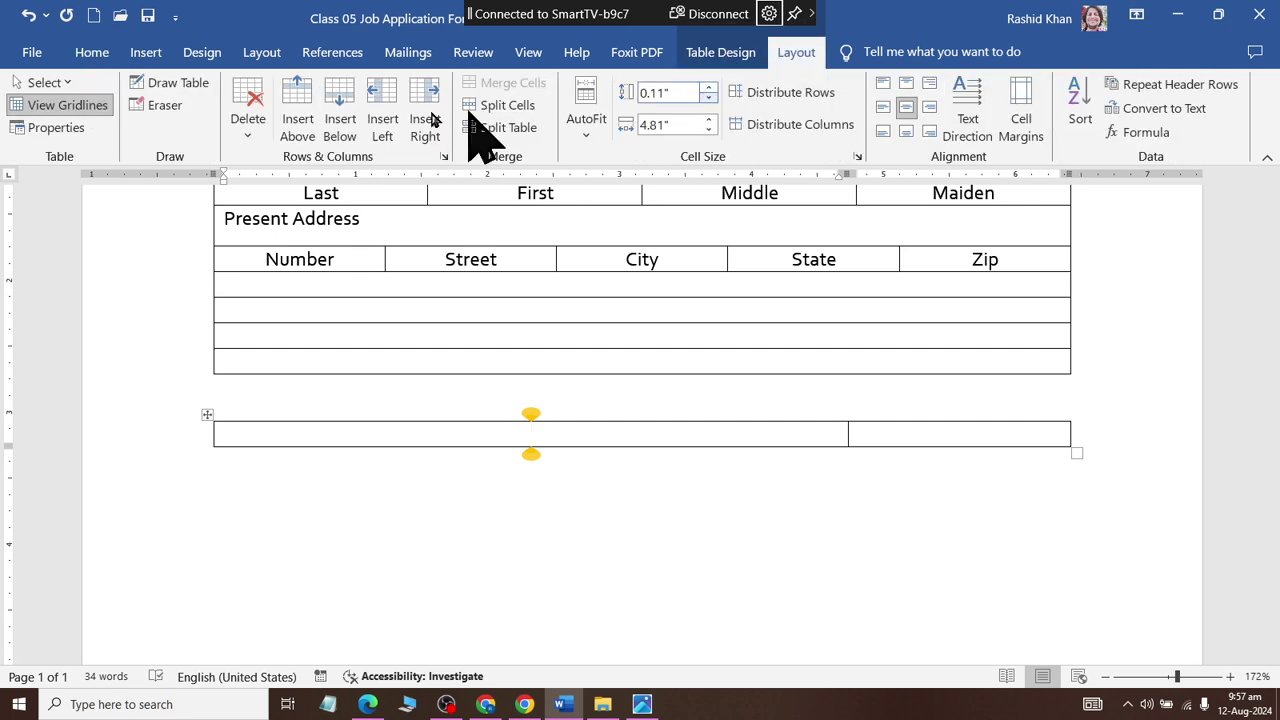
left_click(335, 122)
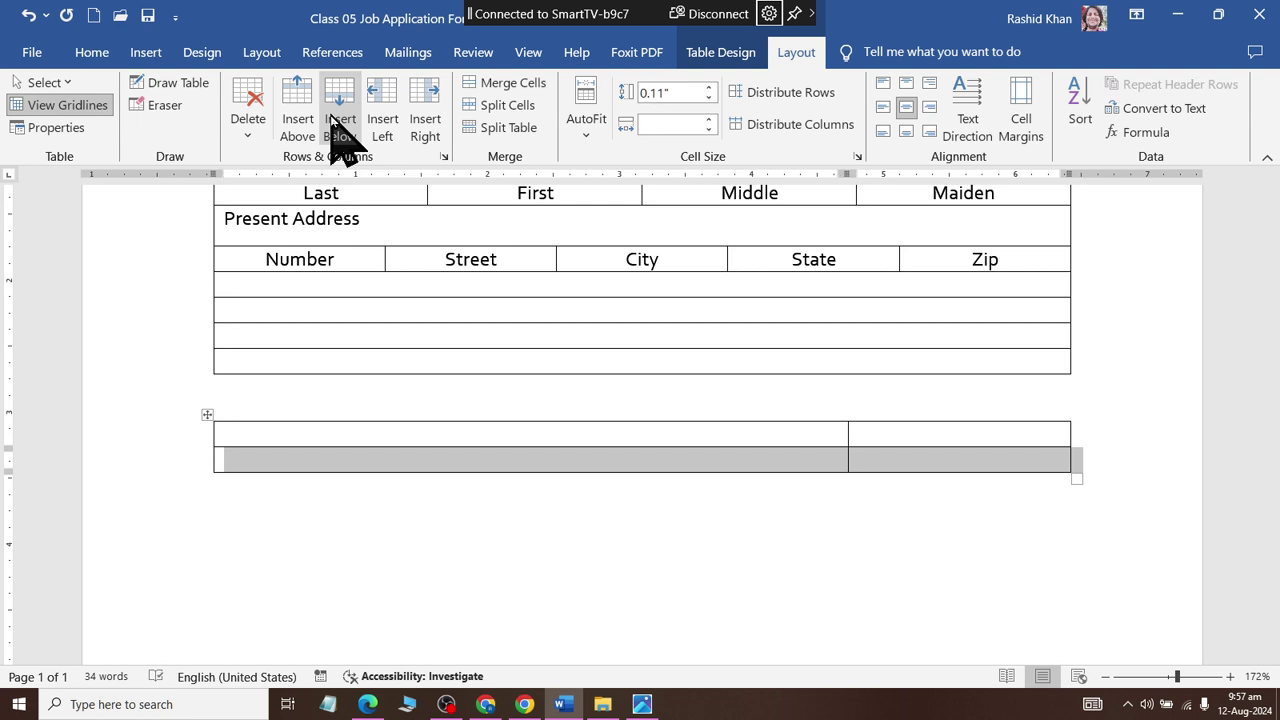
left_click(340, 130)
key("alt+Tab")
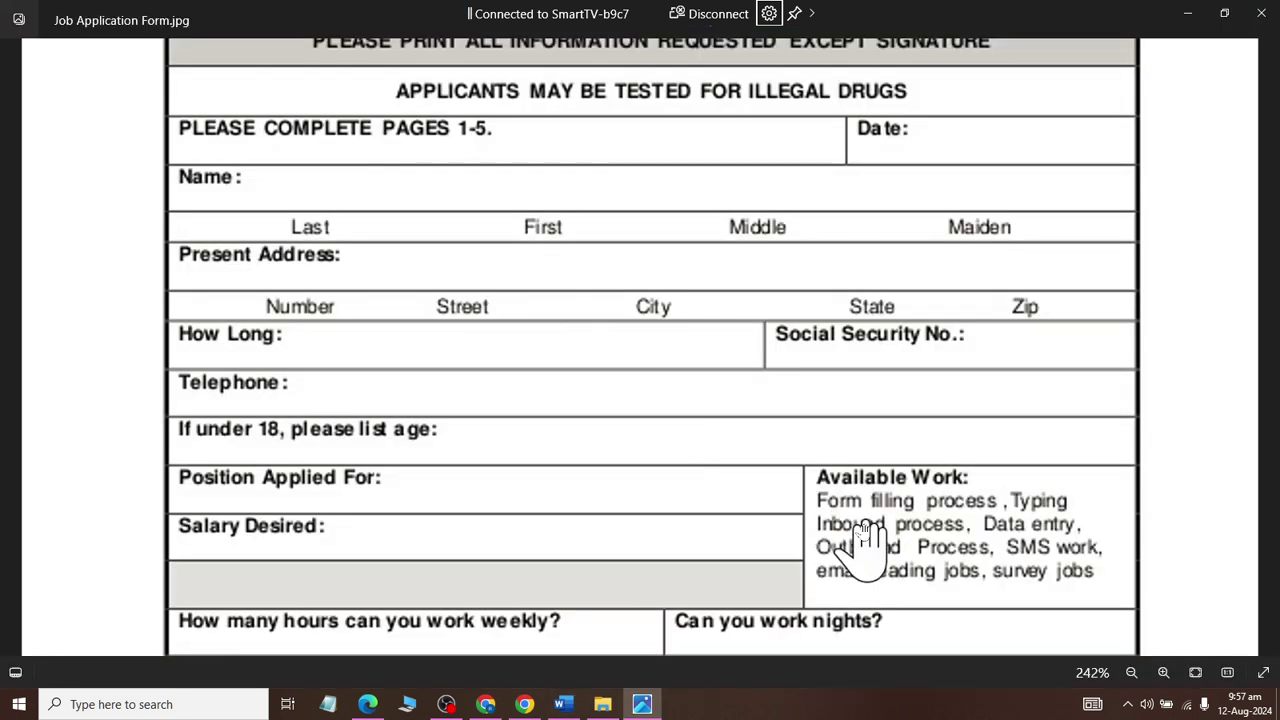
key("alt+Tab")
Step: Make the three bottom rows 0.3" tall, merge their right cells, and rejoin the tables
left_click_drag(731, 436, 730, 486)
left_click(708, 89)
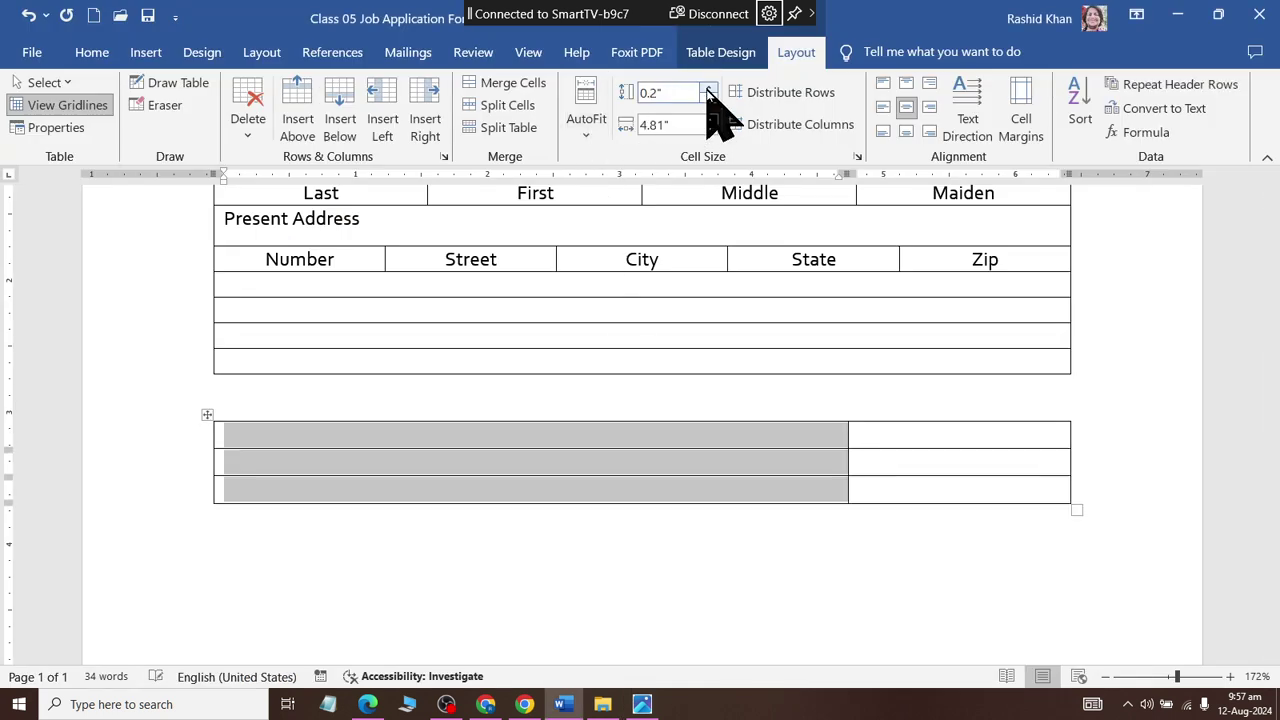
left_click(708, 89)
left_click_drag(914, 443, 921, 549)
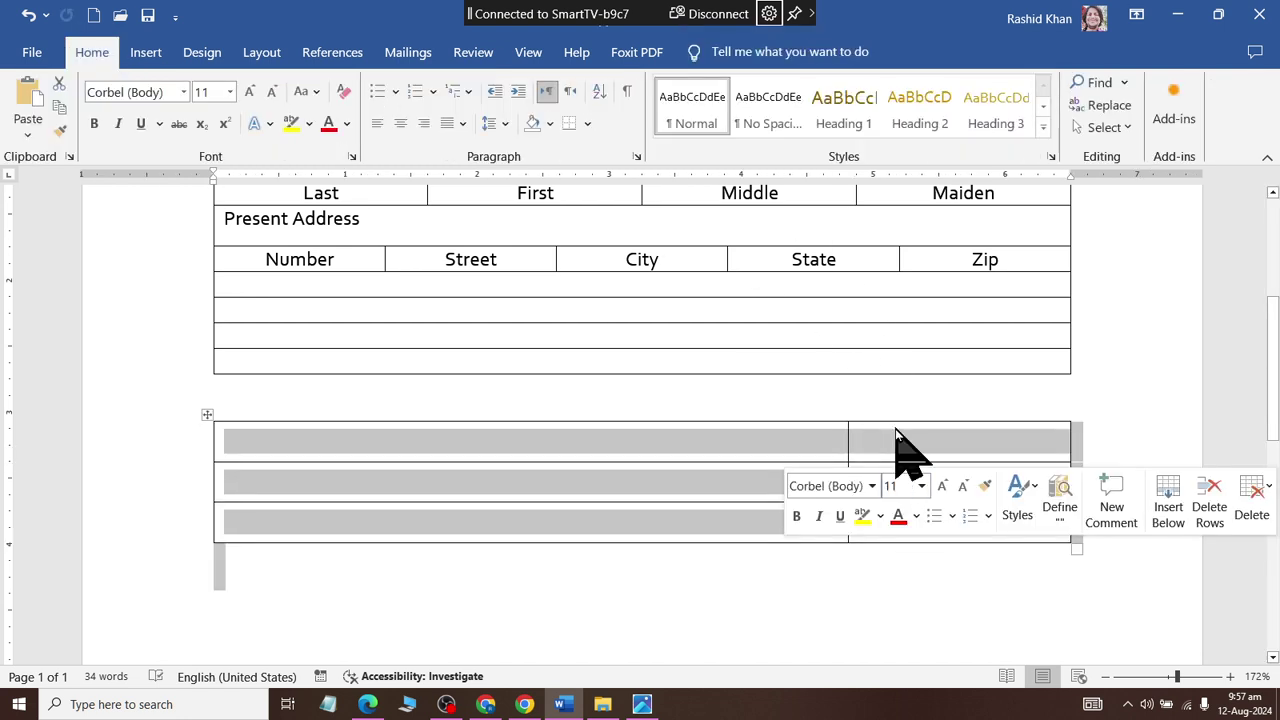
left_click_drag(898, 445, 906, 528)
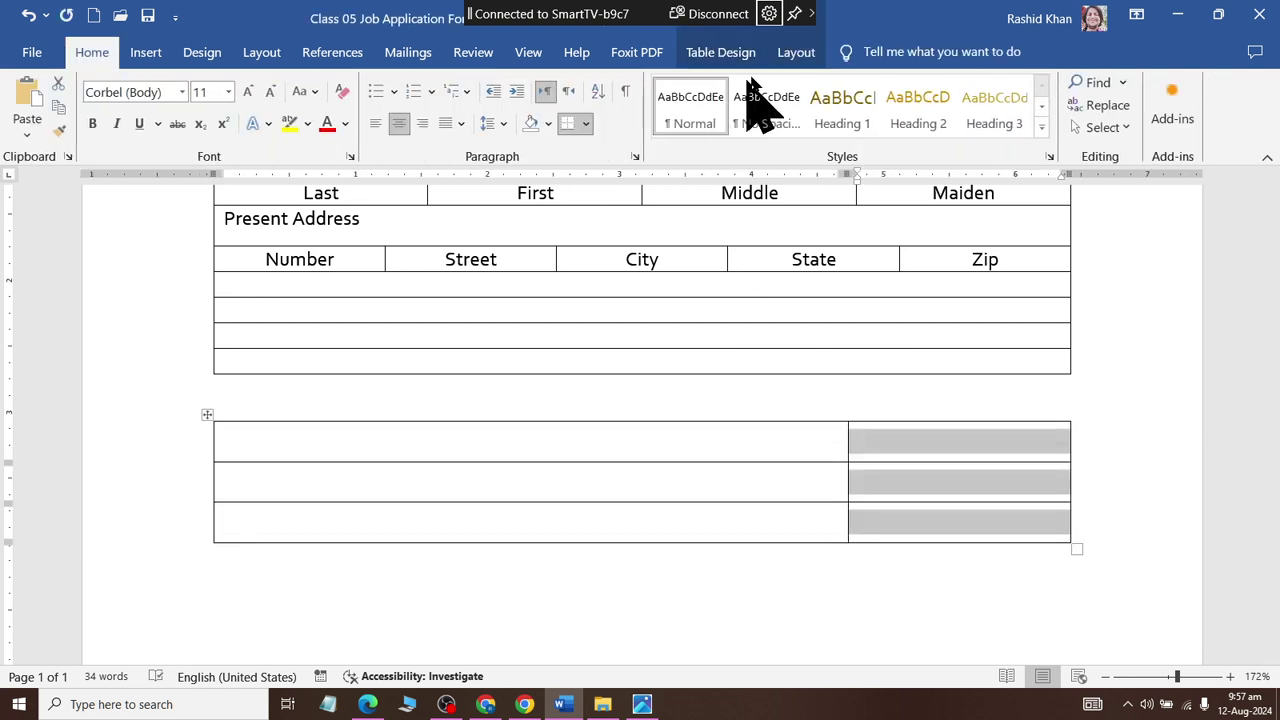
left_click(796, 55)
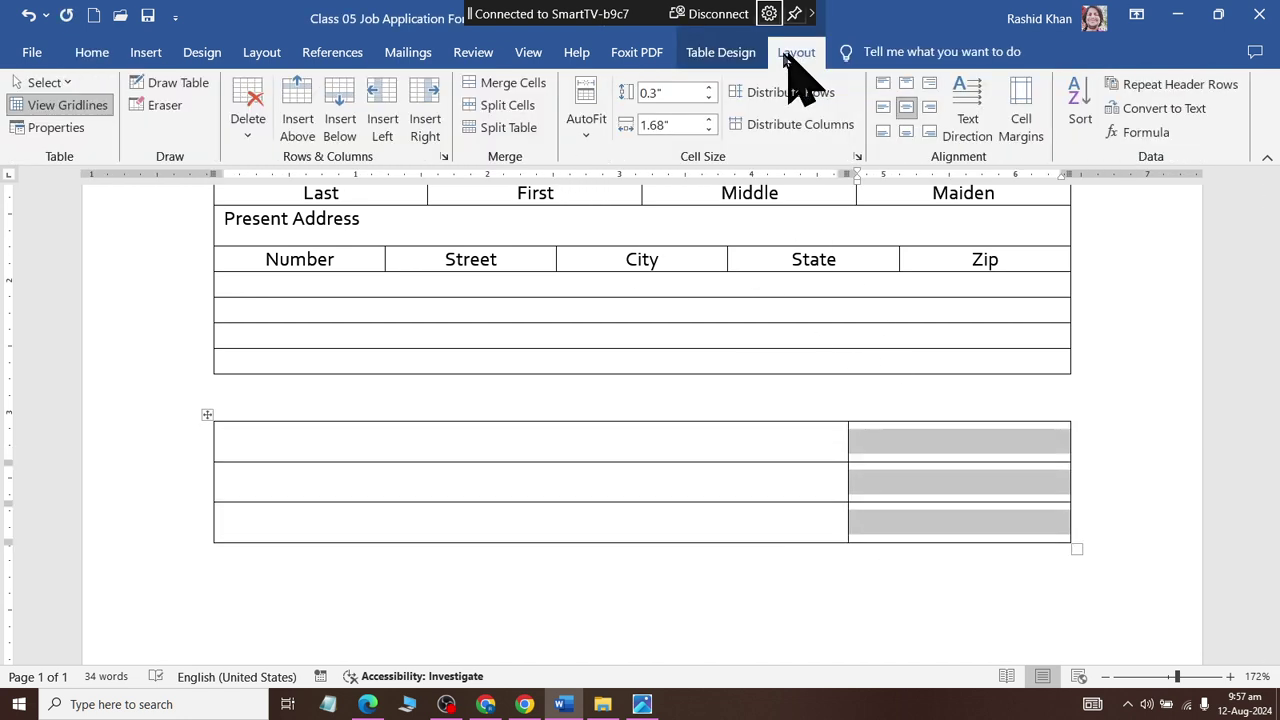
left_click(500, 84)
left_click(713, 405)
key("Delete")
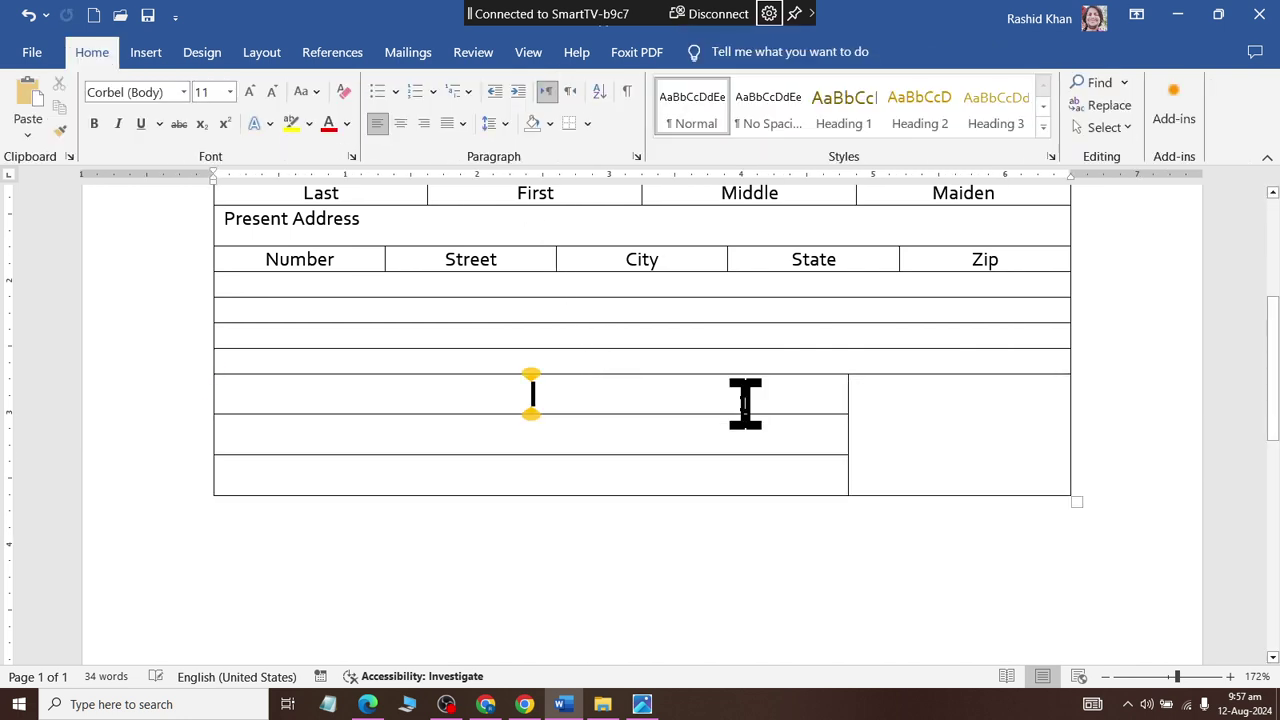
key("alt+Tab")
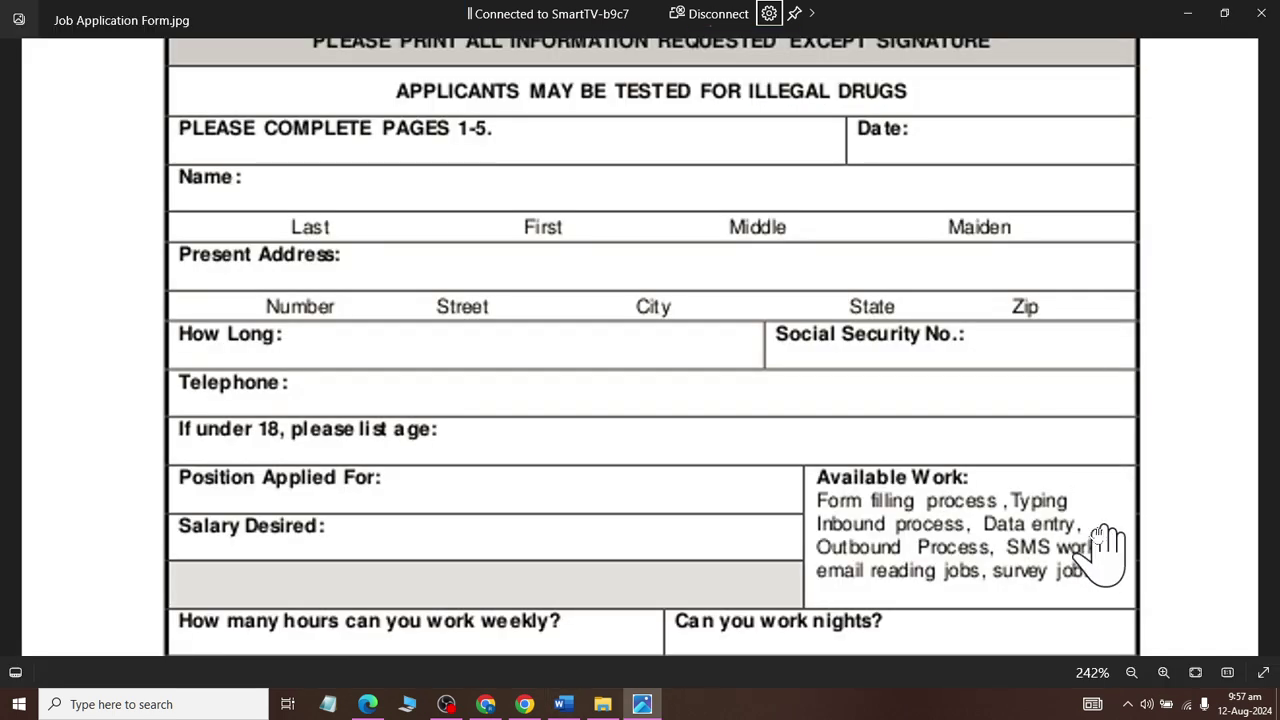
Step: Pan the form image to the education section's College and Professional School rows
key("alt+Tab")
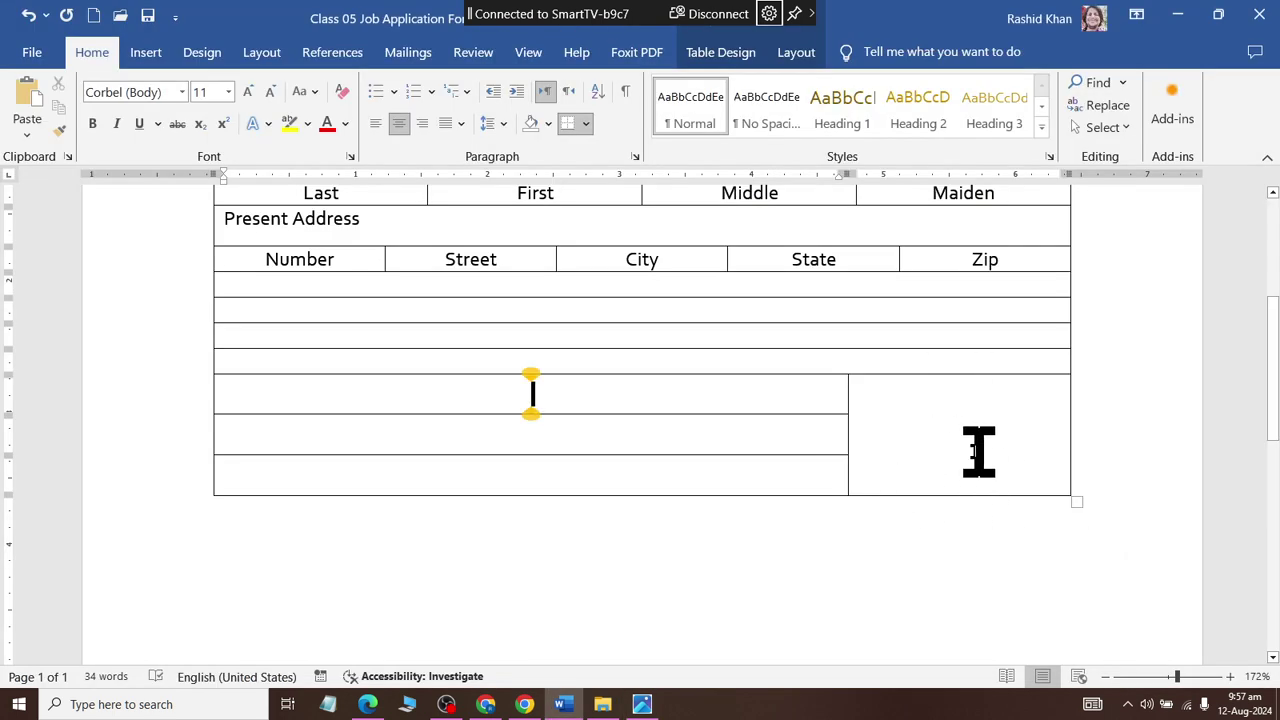
key("alt+Tab")
scroll(928, 471, "down", 2)
scroll(837, 591, "down", 2)
left_click_drag(837, 591, 655, 165)
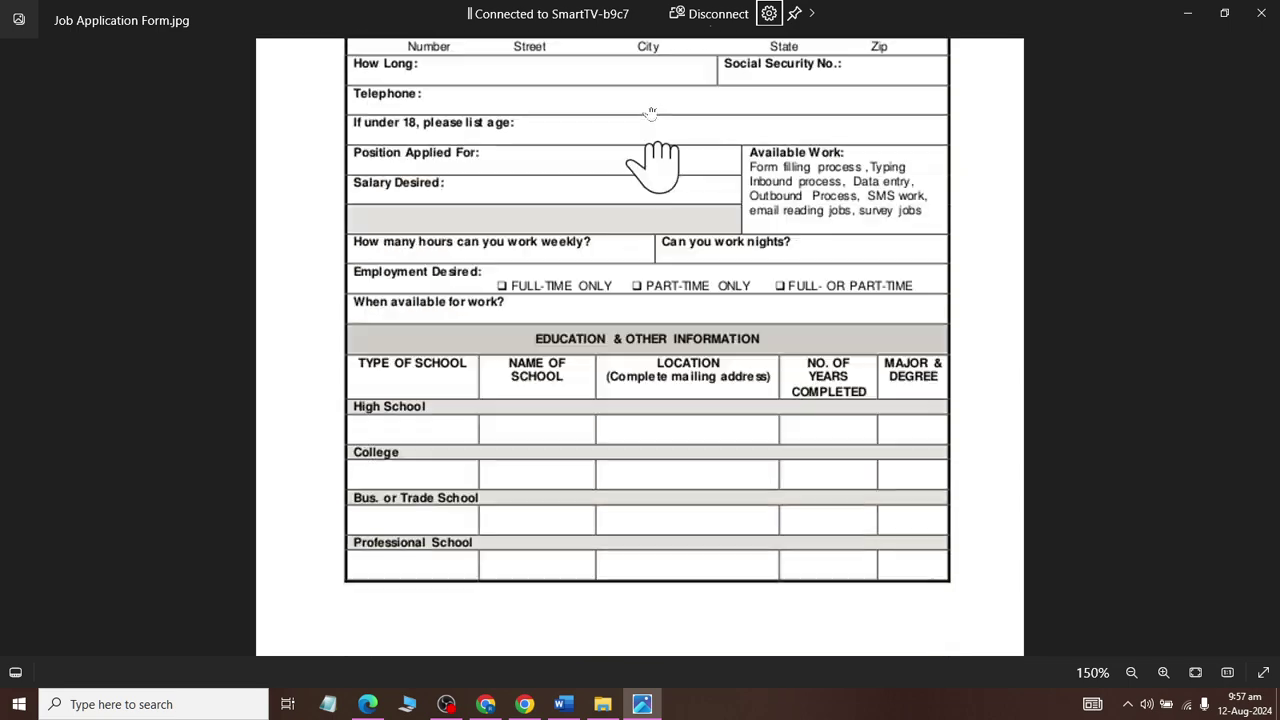
scroll(651, 366, "up", 3)
left_click_drag(514, 337, 500, 243)
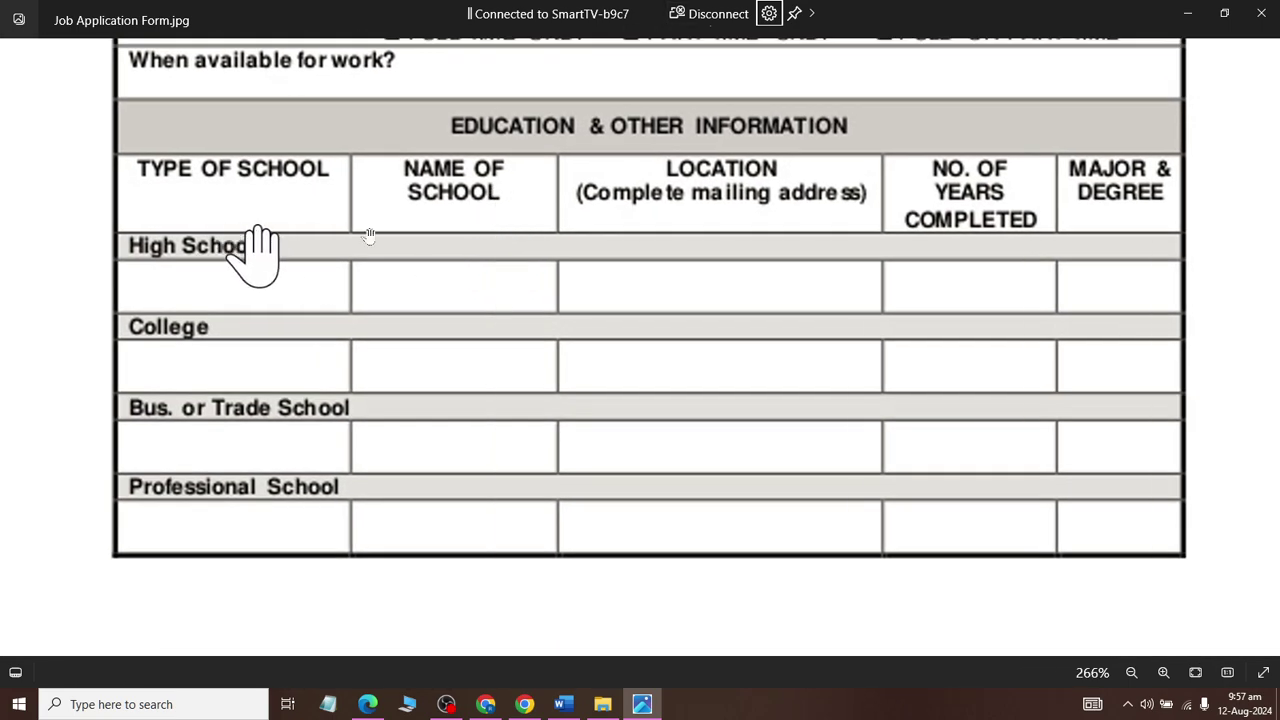
scroll(663, 214, "up", 1)
left_click_drag(663, 214, 586, 534)
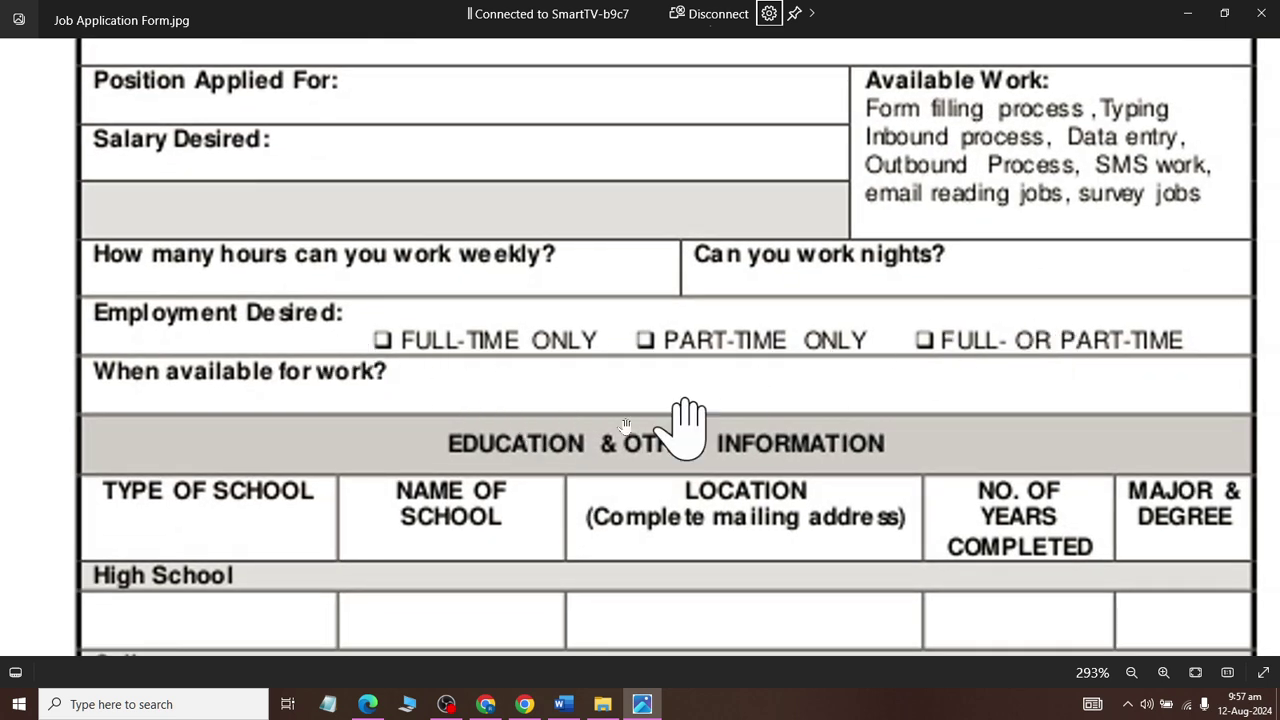
left_click_drag(688, 428, 651, 163)
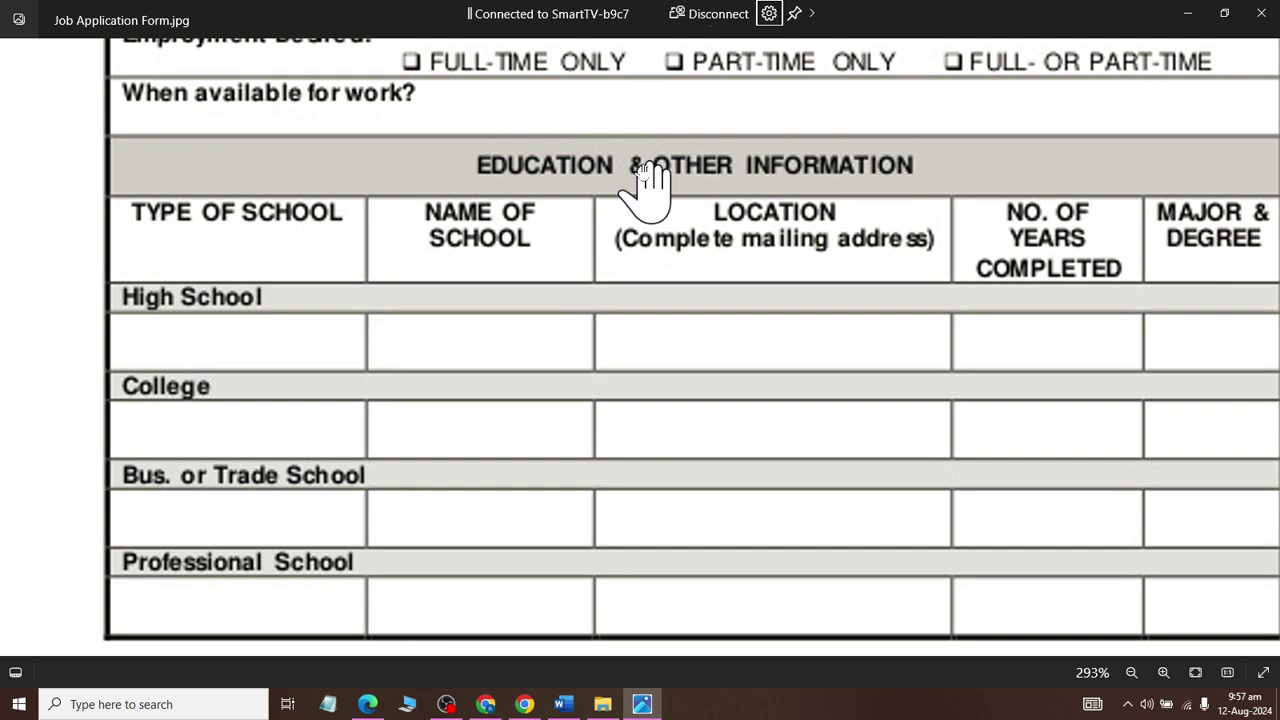
Step: Insert a single-cell table on the empty line below the address table
key("alt+Tab")
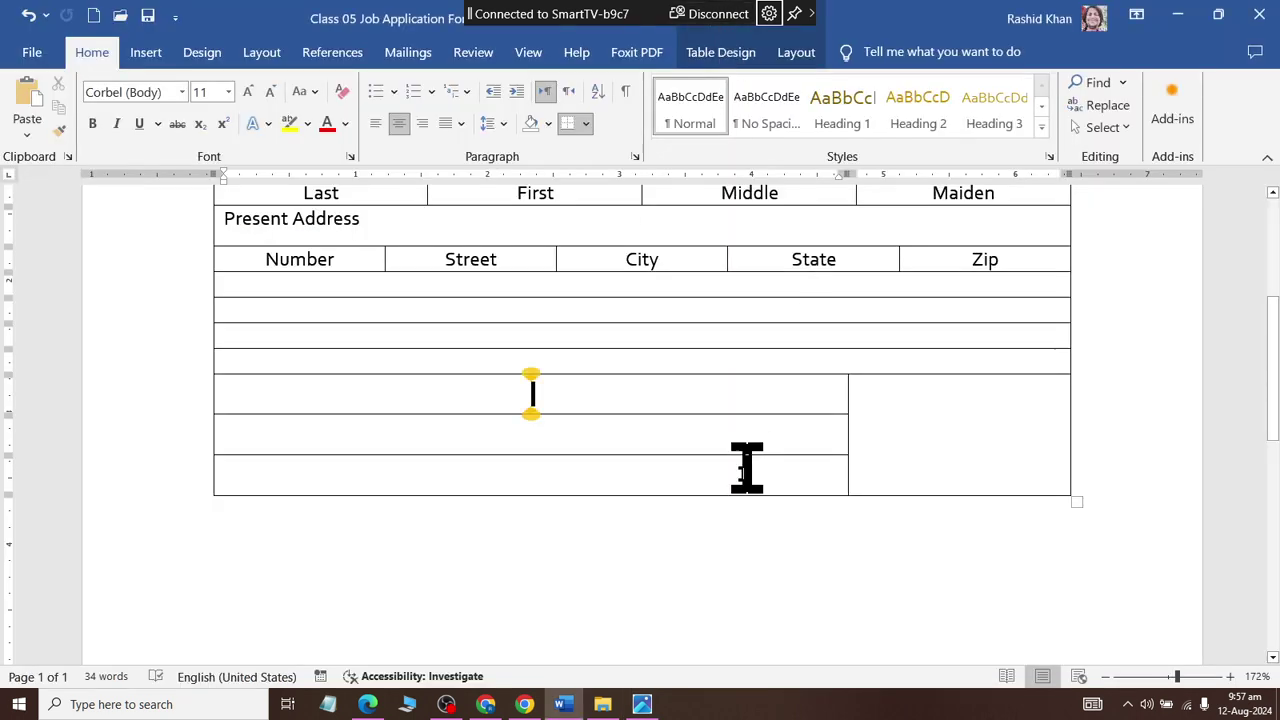
left_click(326, 580)
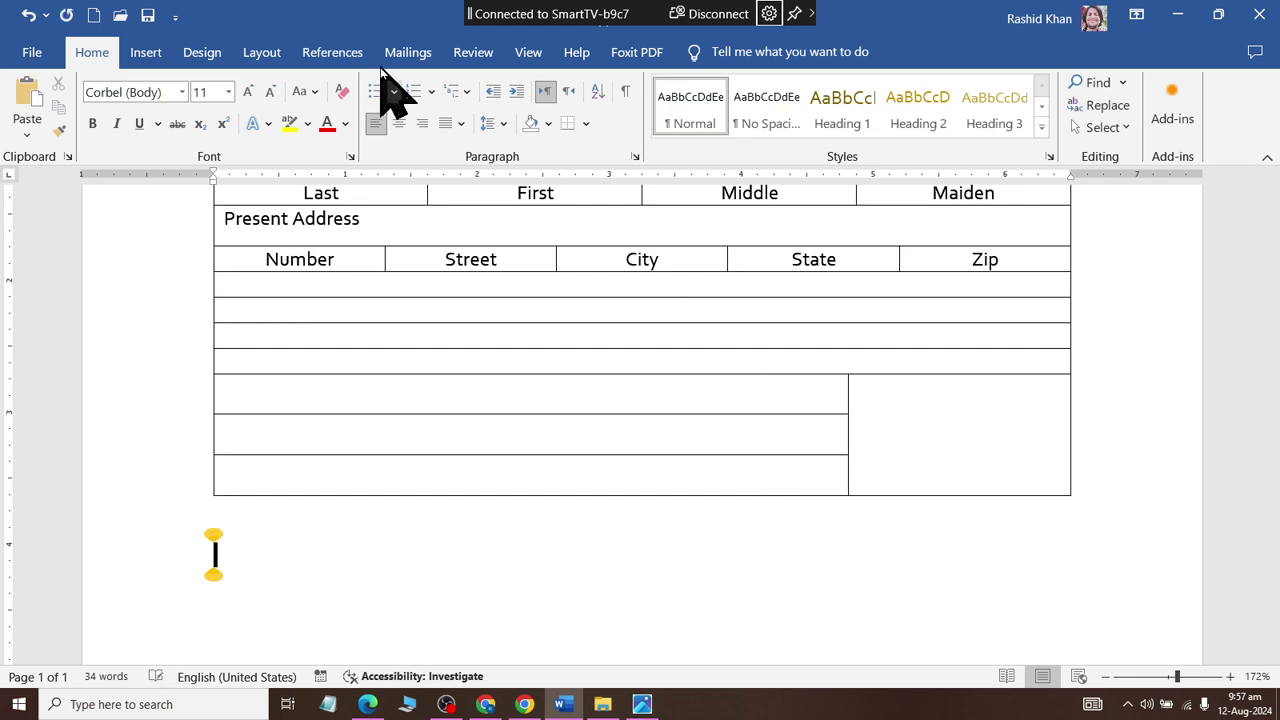
left_click(145, 52)
left_click(143, 130)
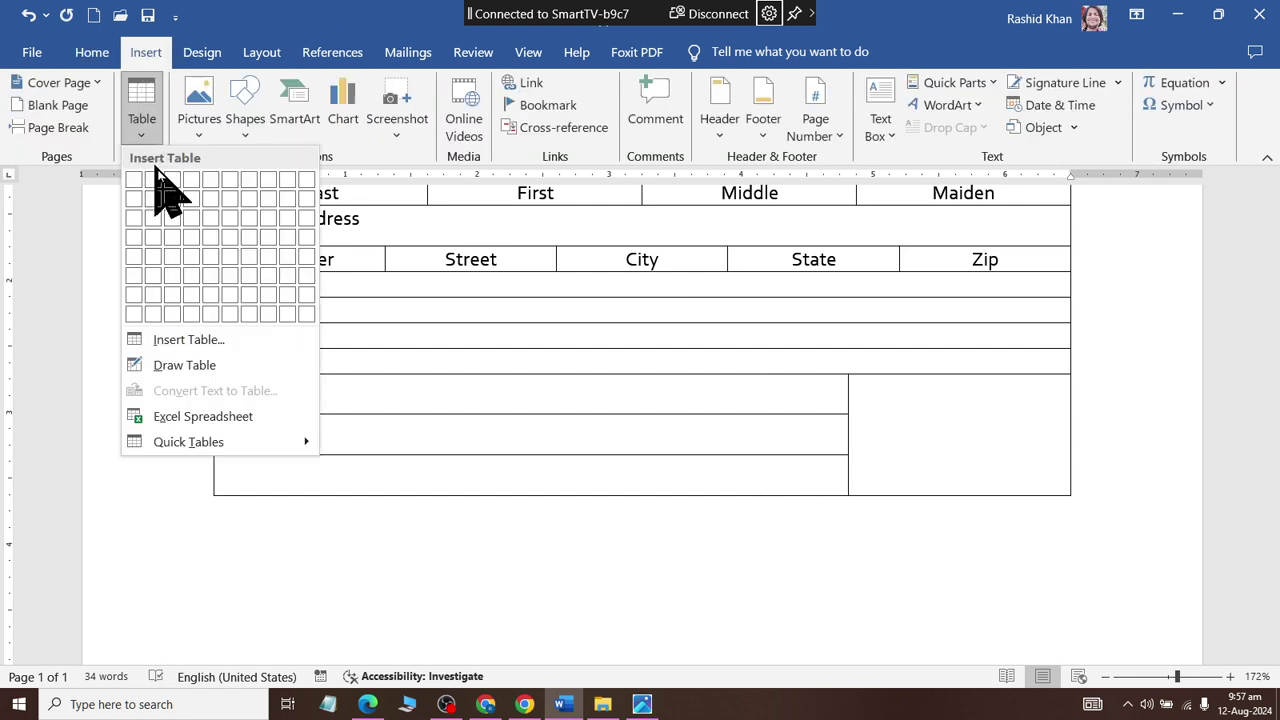
left_click(177, 340)
left_click(403, 414)
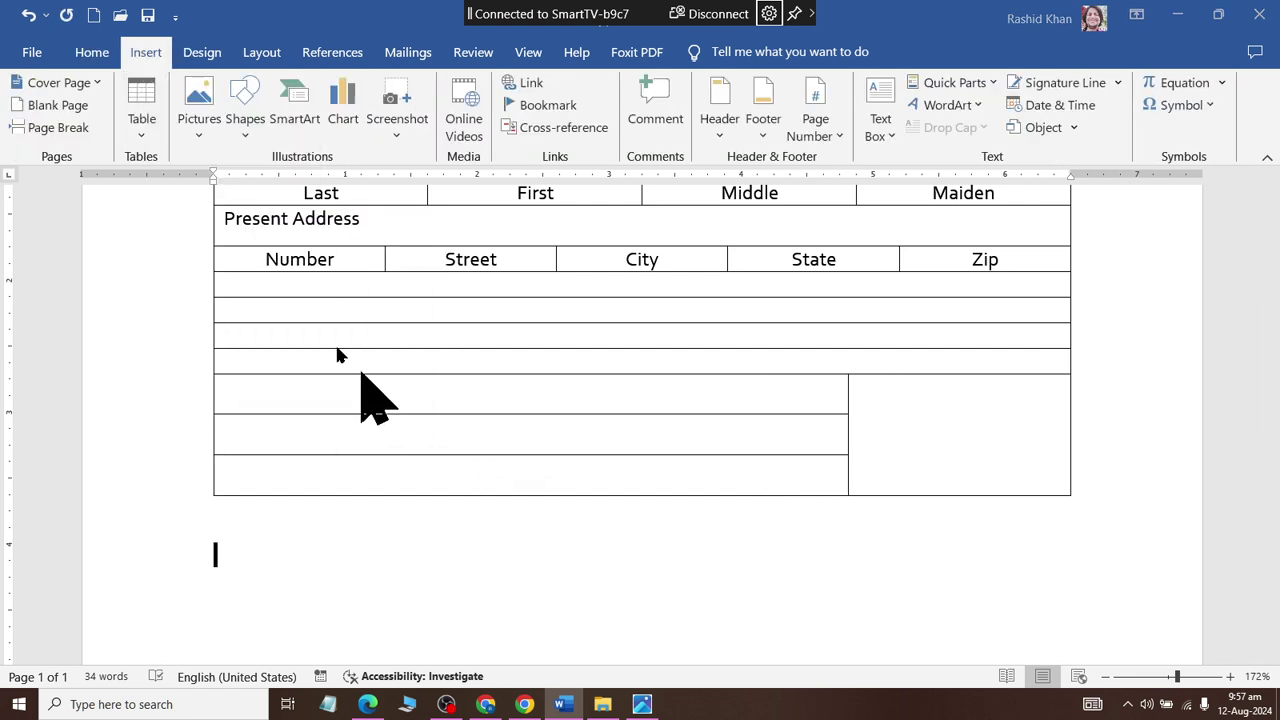
left_click(140, 140)
left_click(140, 182)
key("alt+Tab")
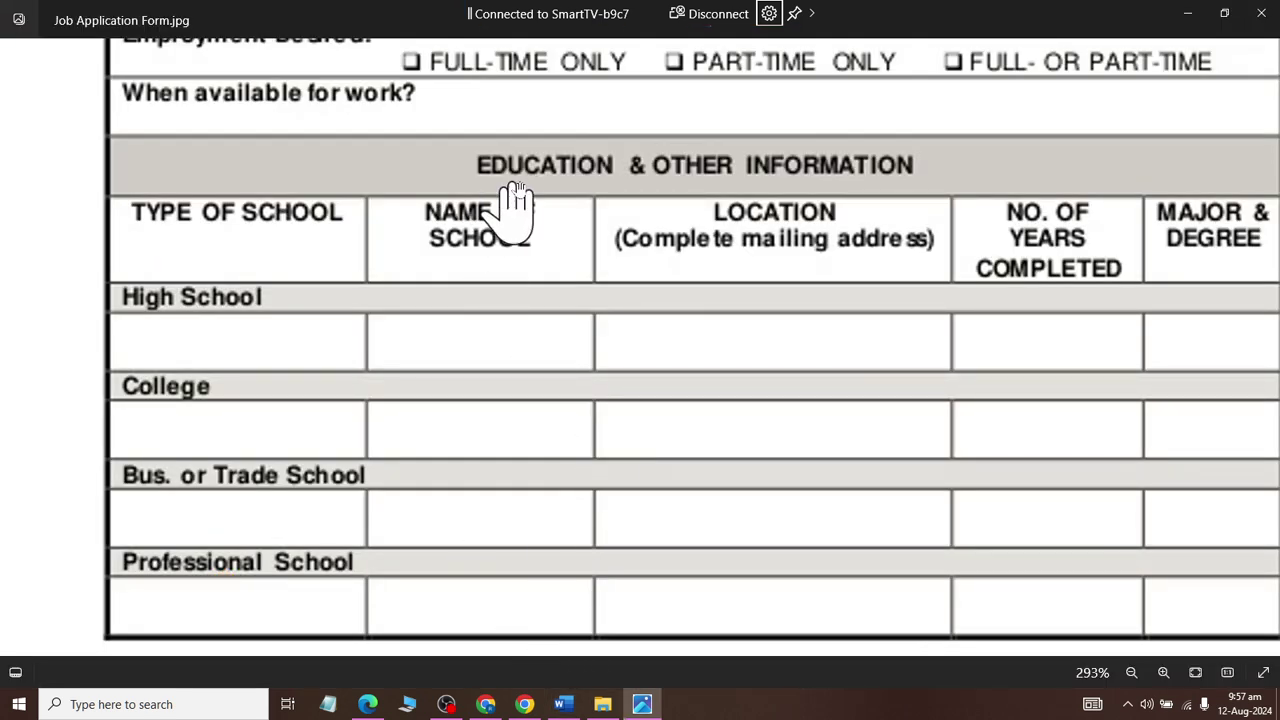
key("alt+Tab")
Step: Type 'Education and Other Information' in the cell and correct the misspelling of Education
type("Educa")
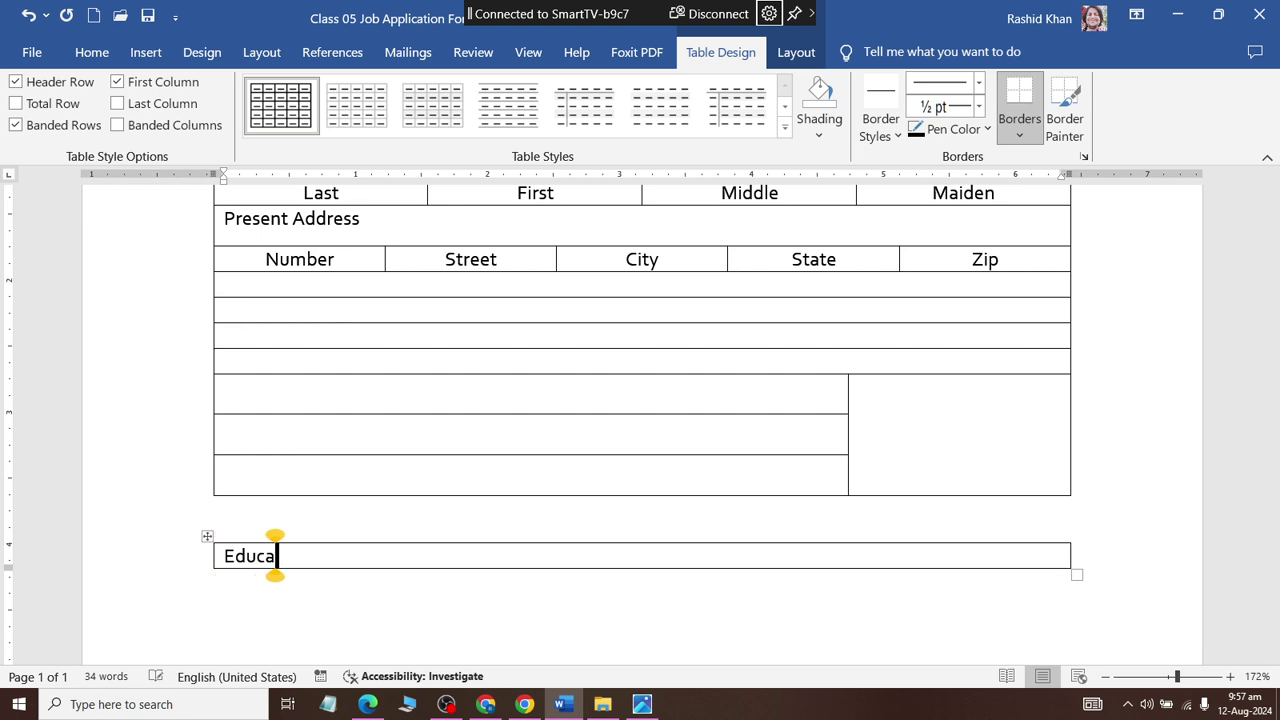
type("tion and Other Inf")
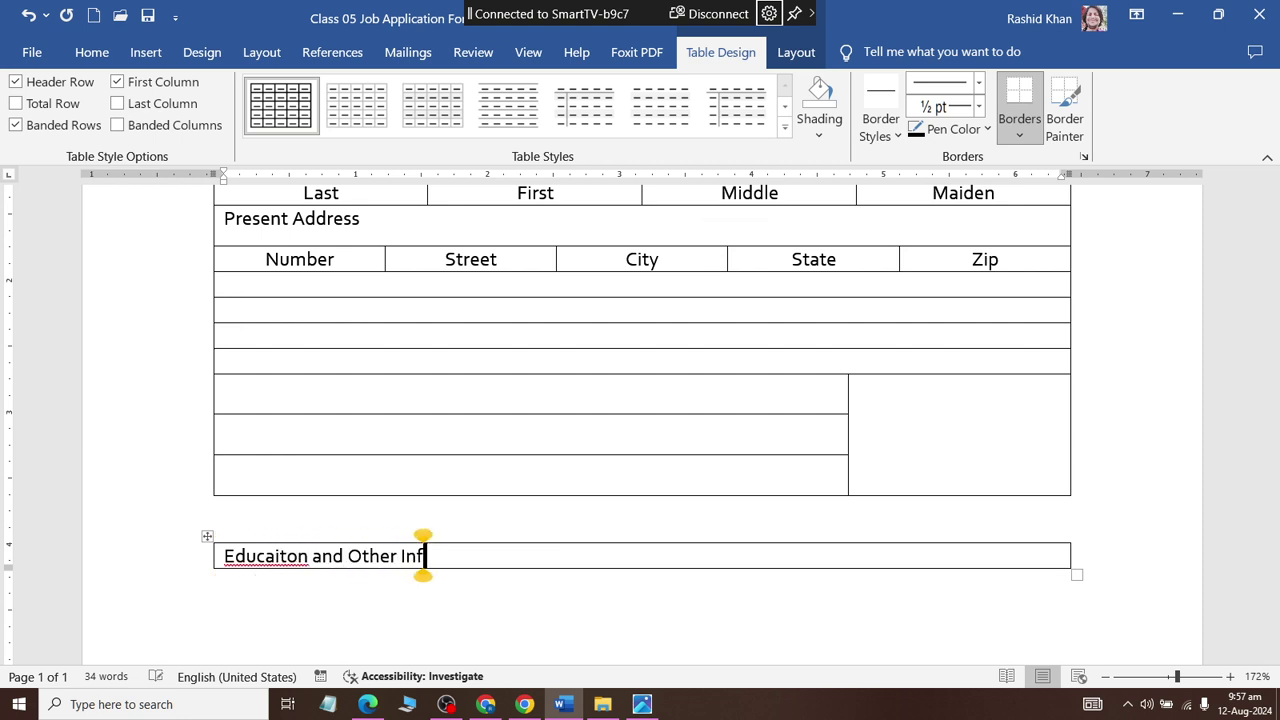
type("ormation")
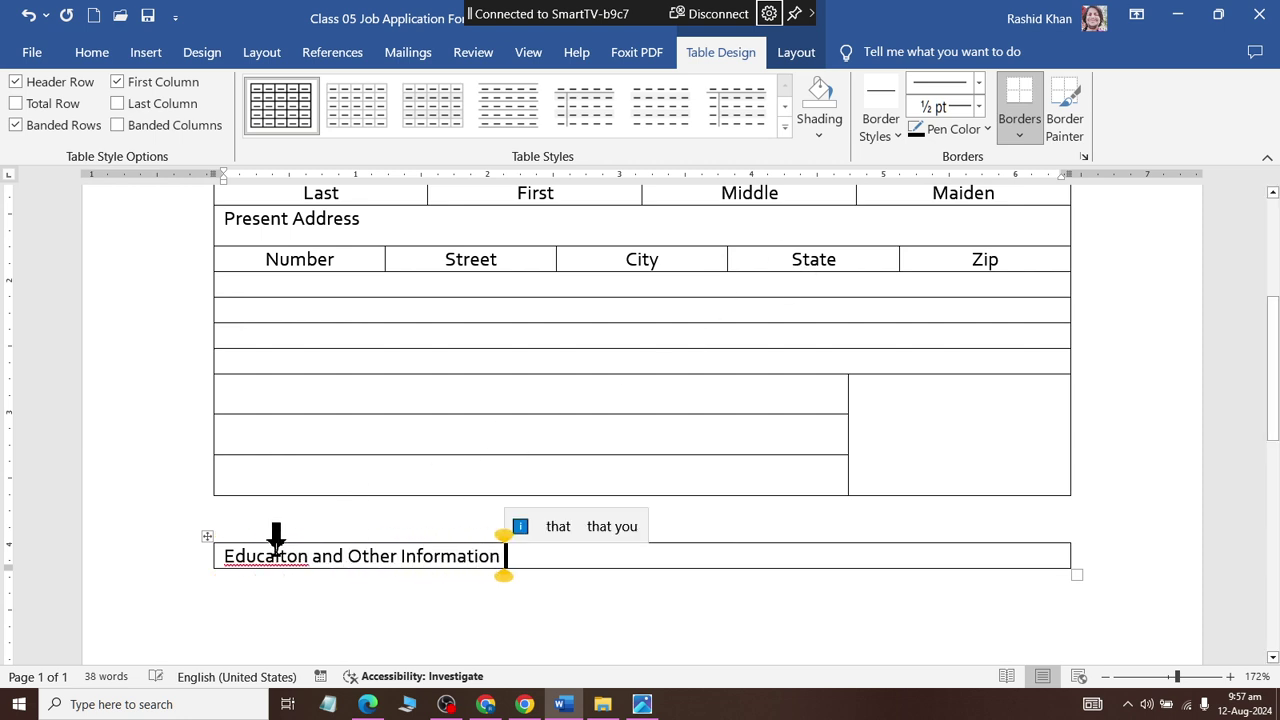
left_click(278, 556)
right_click(278, 556)
left_click(232, 238)
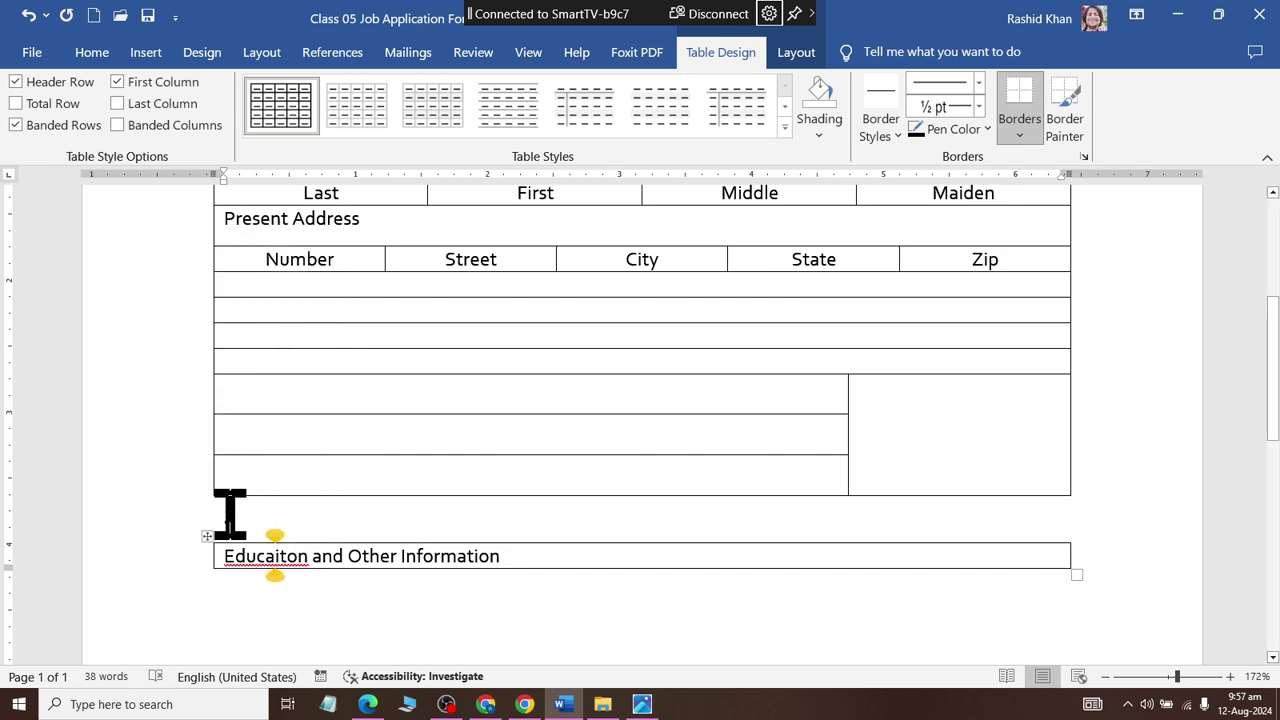
right_click(237, 556)
left_click(206, 264)
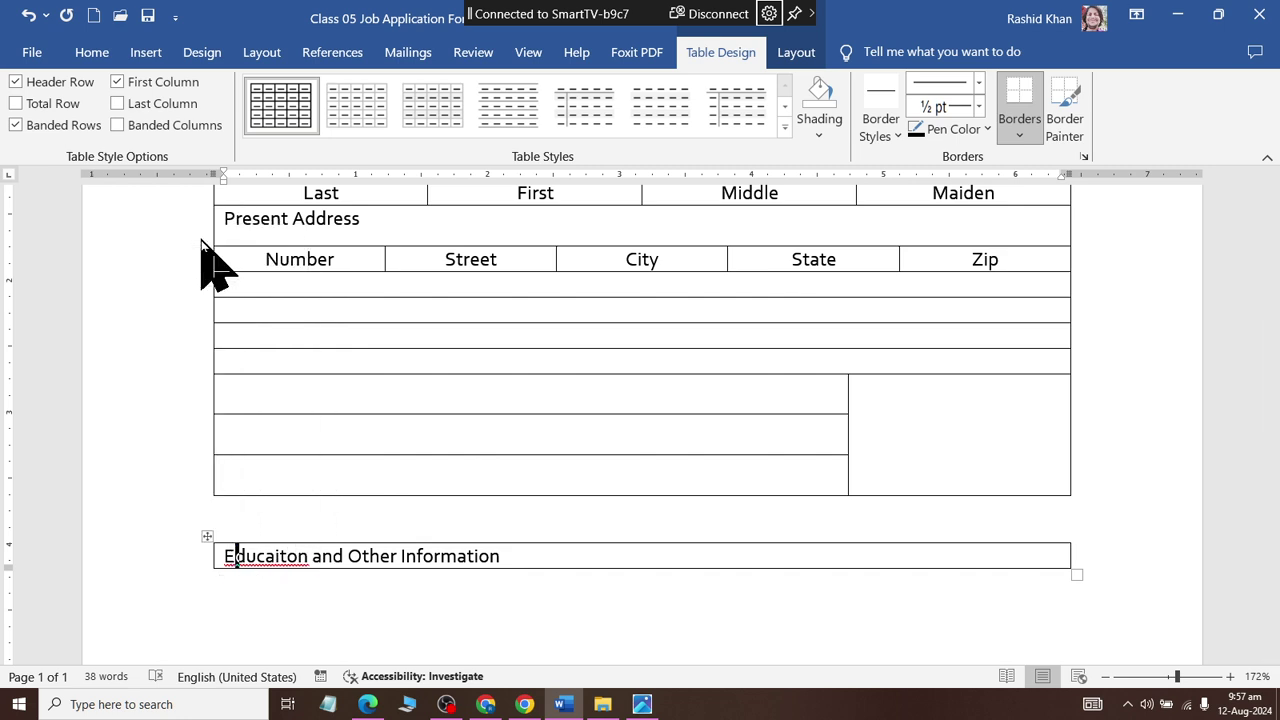
double_click(263, 556)
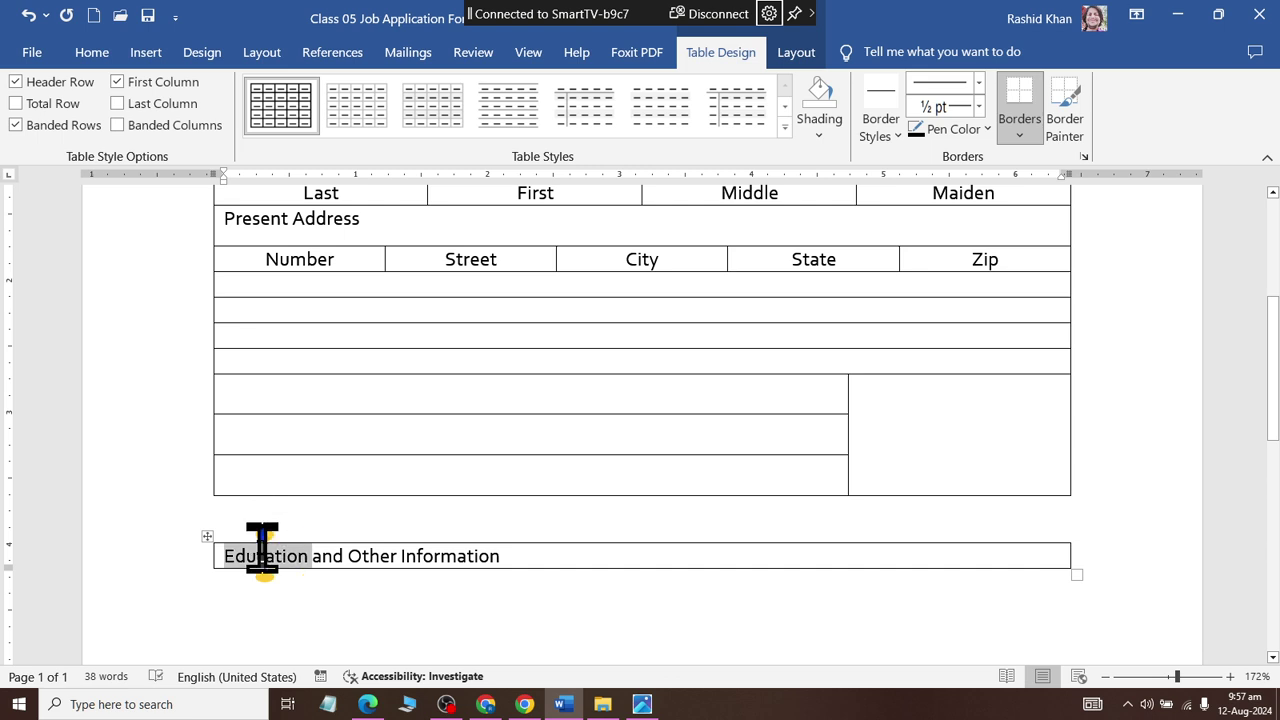
left_click(790, 55)
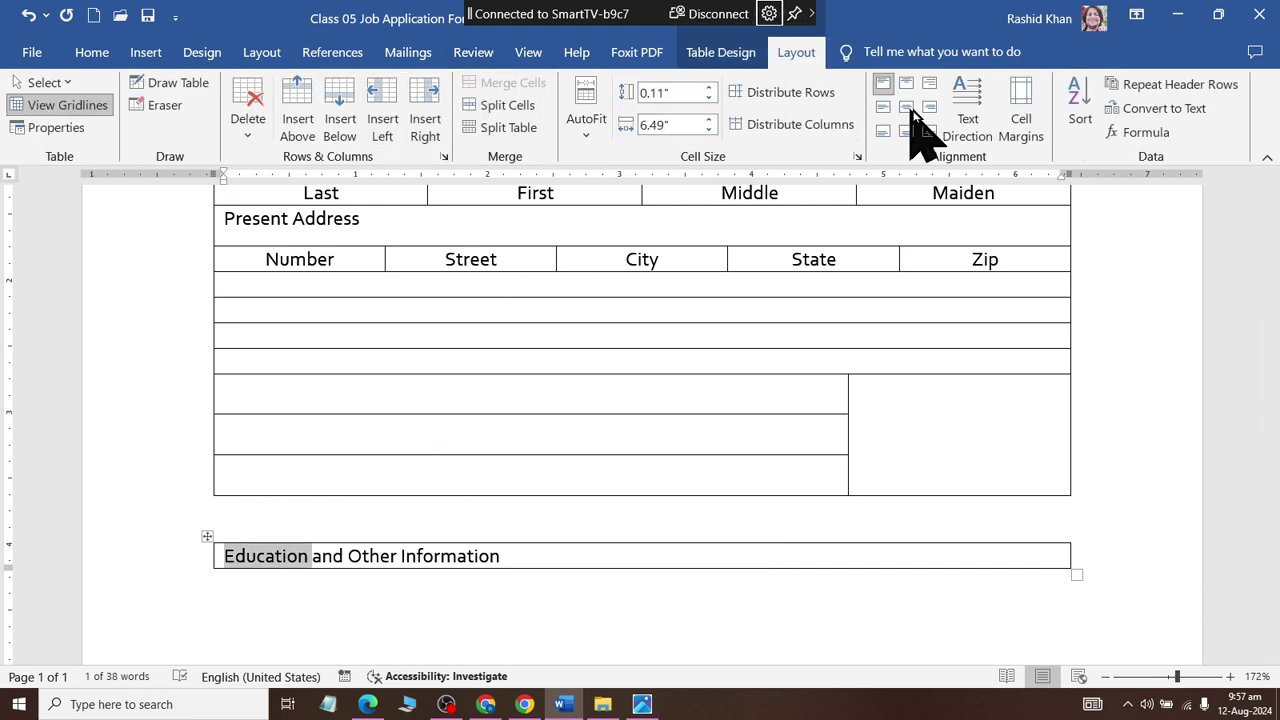
Step: Centre the heading, make it uppercase, and apply Heading 1
left_click(910, 108)
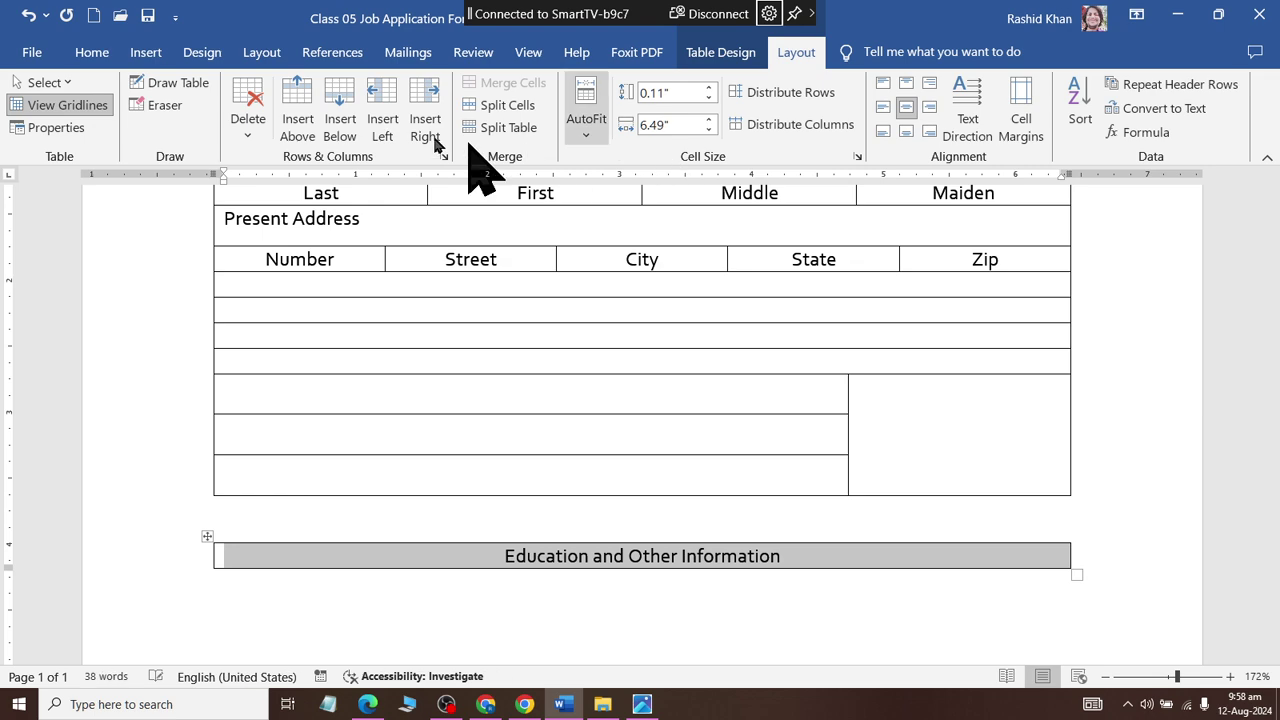
left_click(95, 55)
left_click(305, 91)
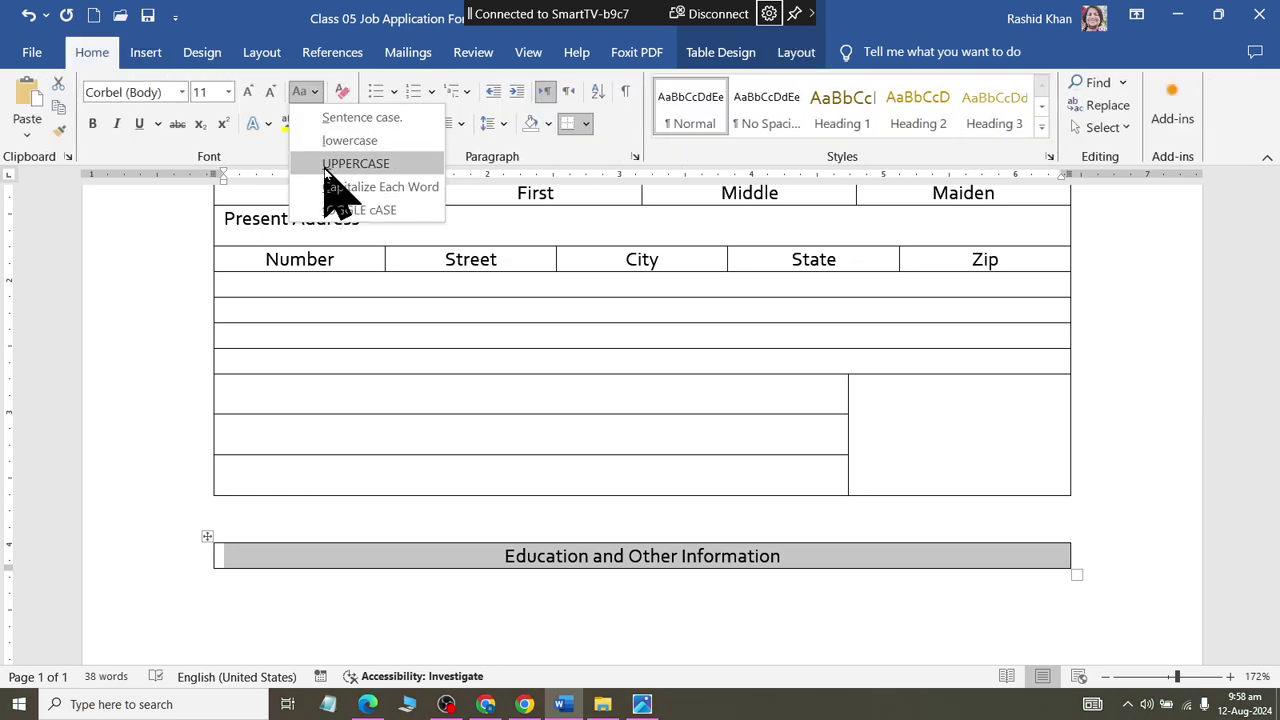
left_click(330, 163)
left_click(855, 110)
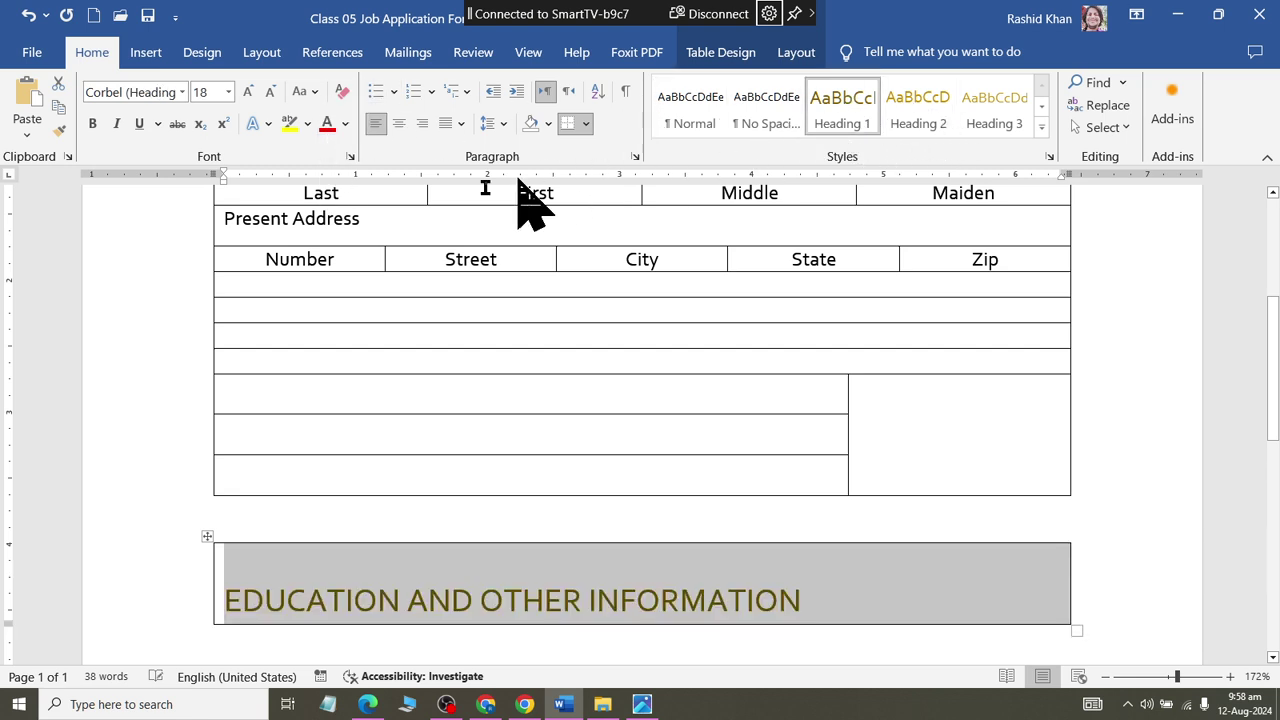
left_click(398, 123)
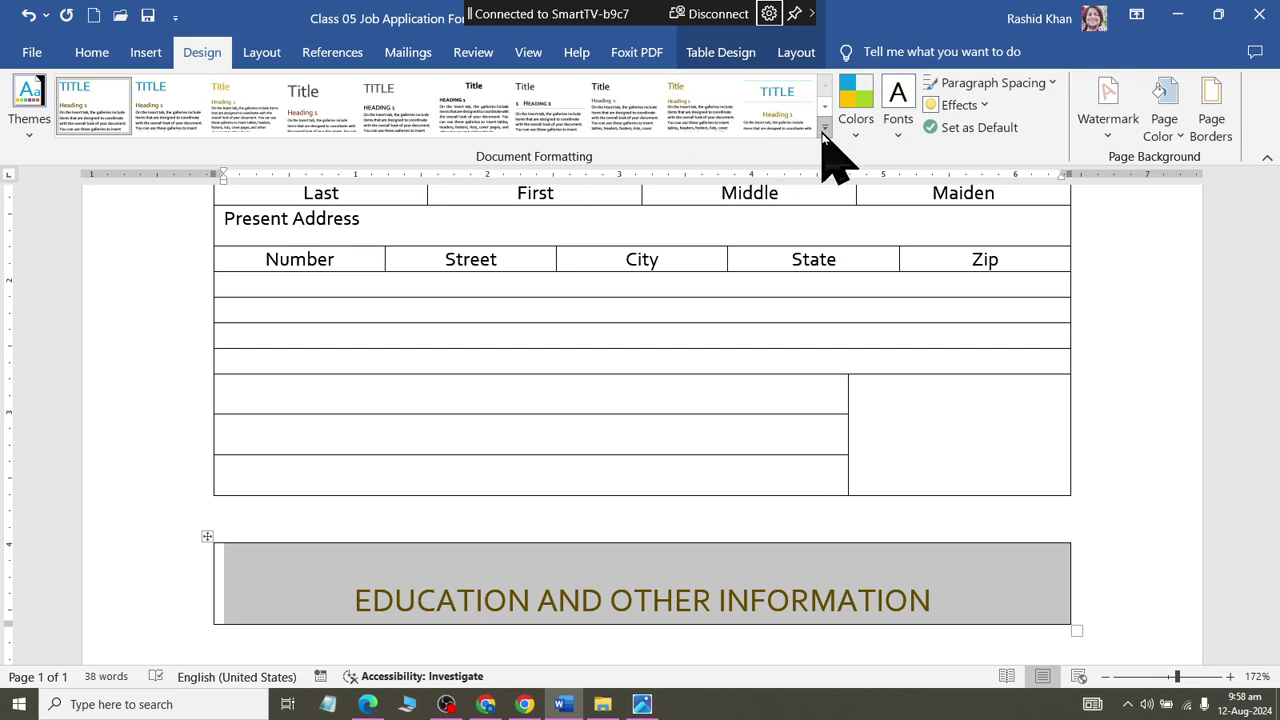
Step: Apply a new style set, shrink the heading font twice, and remove space before and after
left_click(826, 146)
left_click(255, 190)
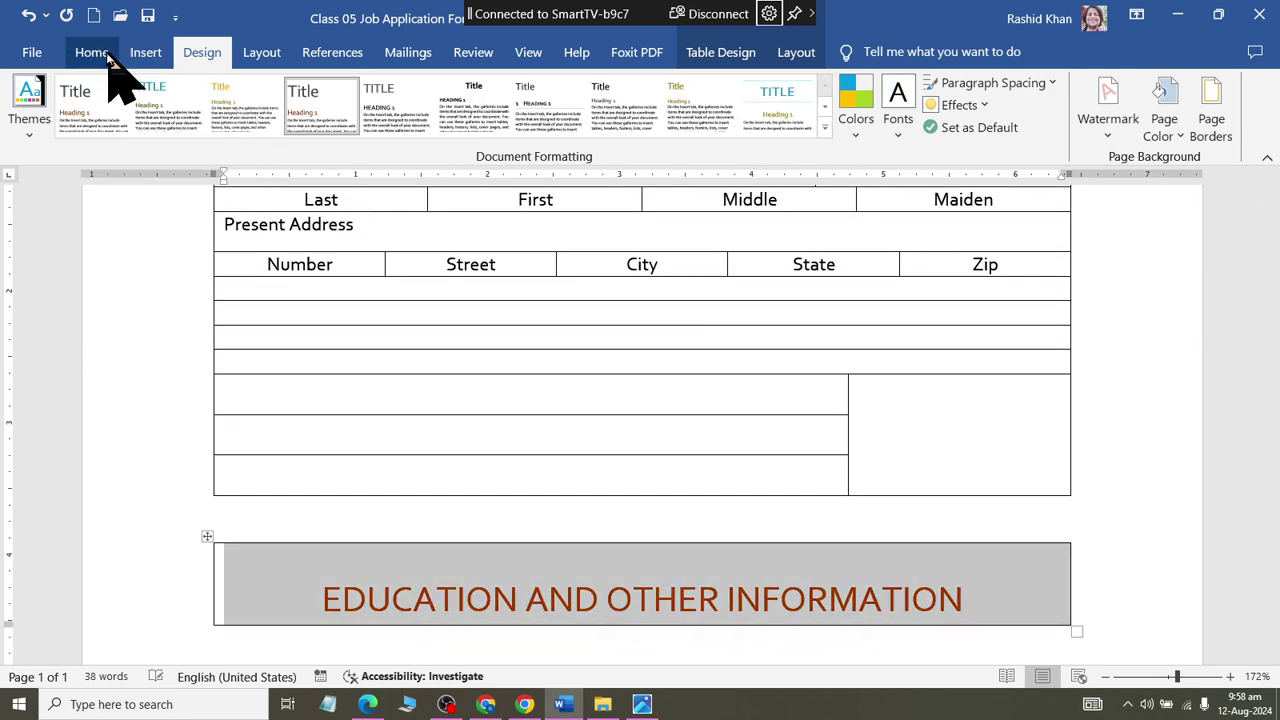
left_click(105, 55)
left_click(270, 92)
left_click(270, 92)
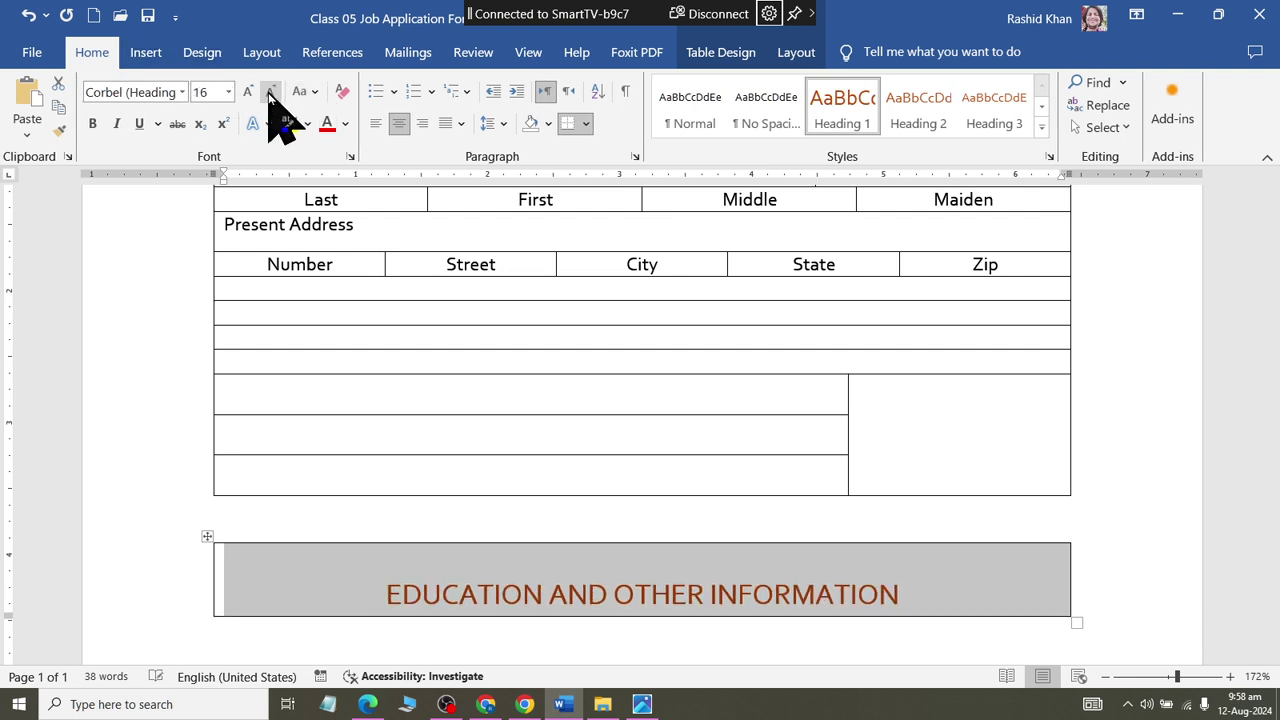
left_click(270, 92)
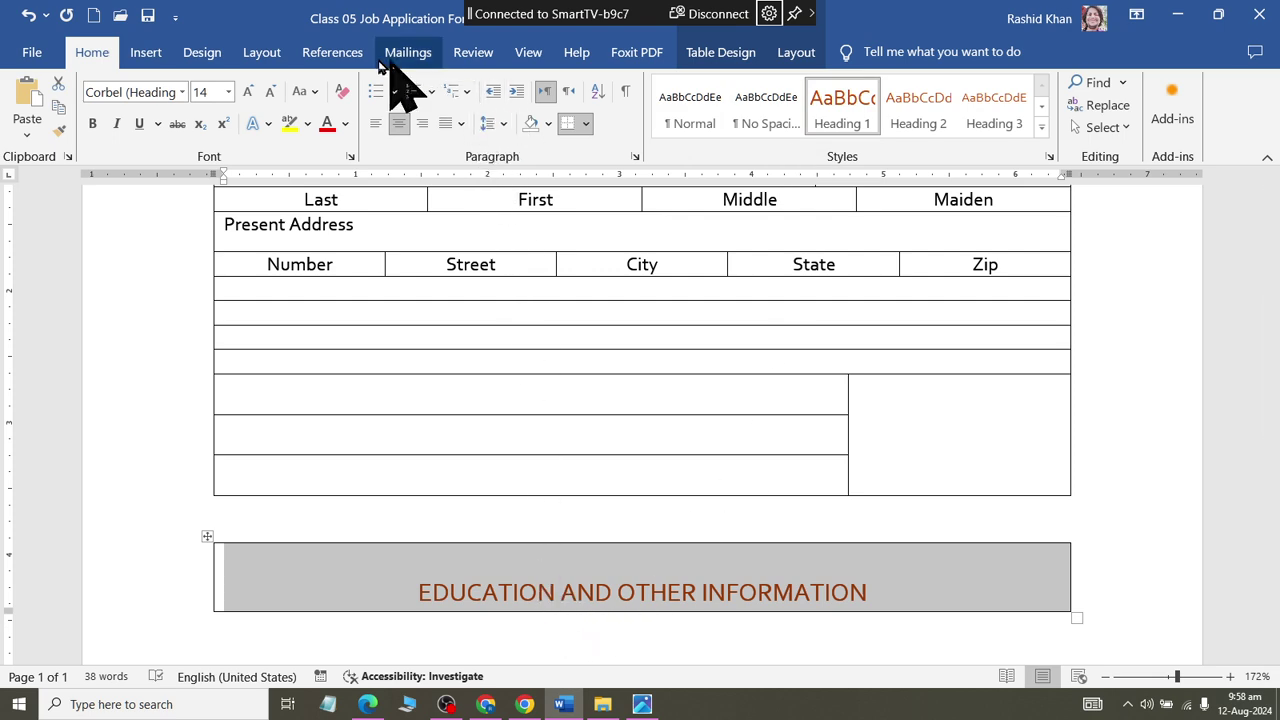
left_click(492, 123)
left_click(520, 335)
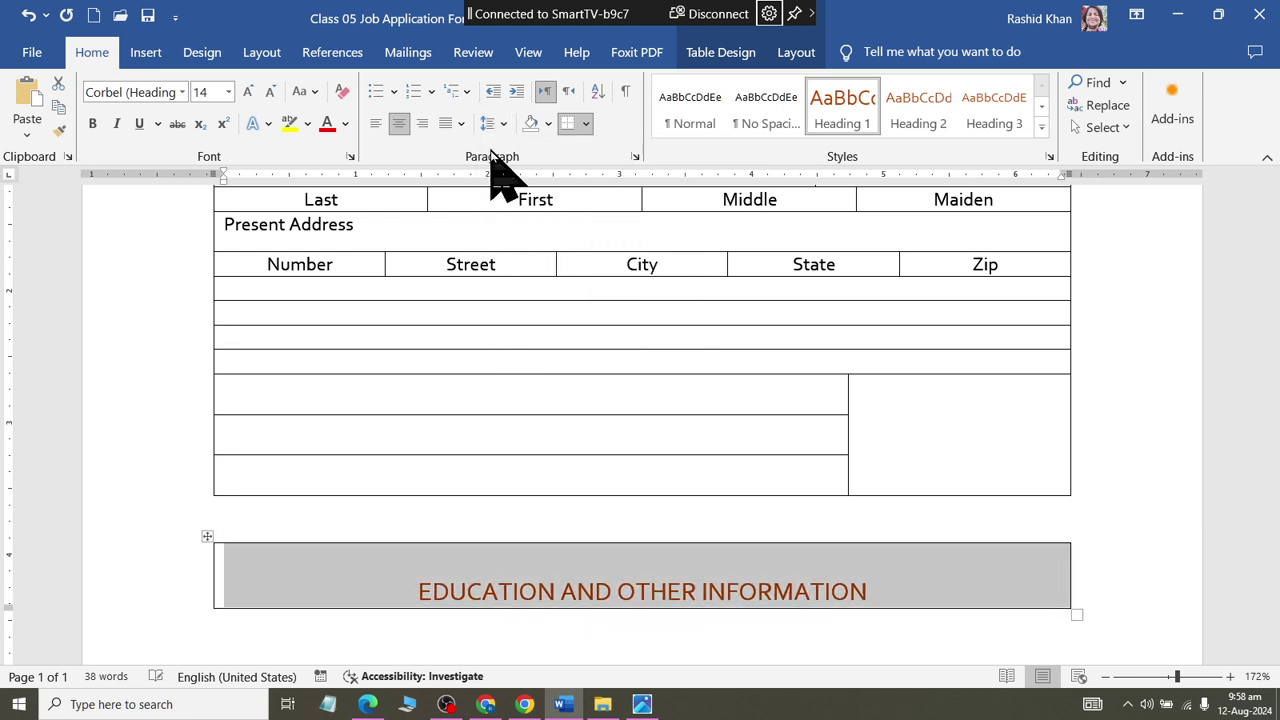
left_click(492, 123)
left_click(506, 318)
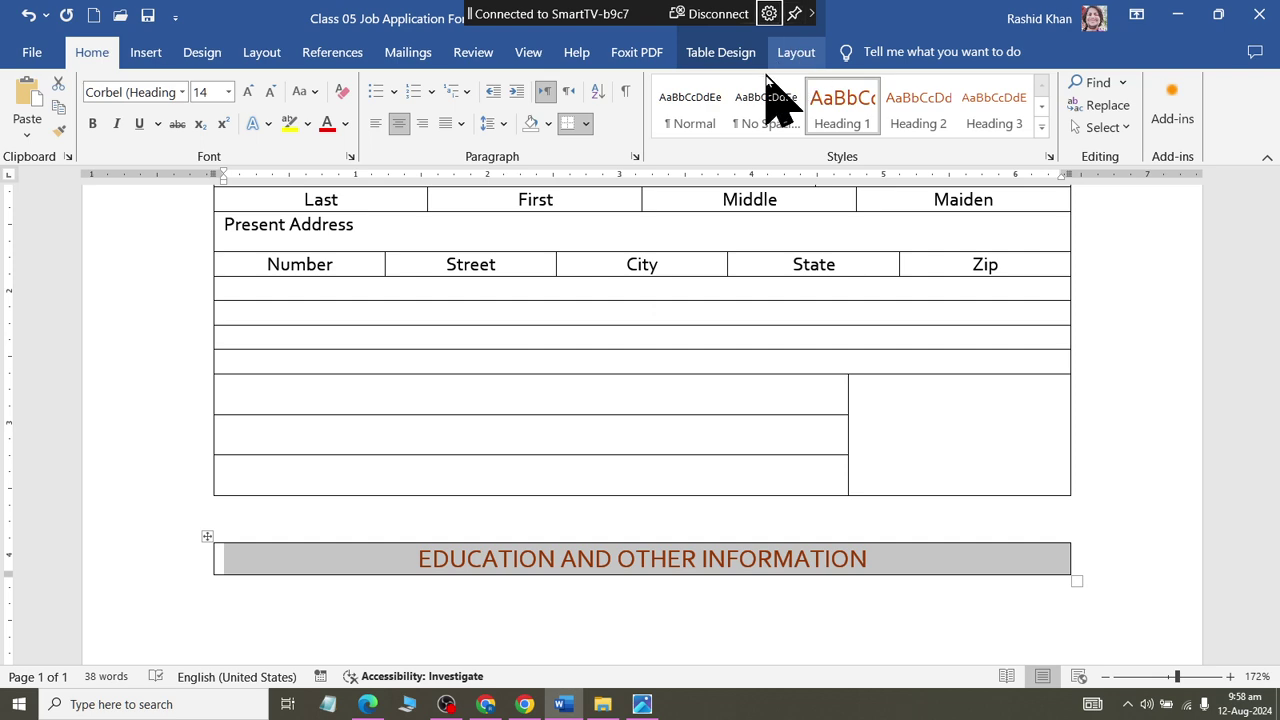
left_click(793, 58)
Step: Raise the education heading row's height to 0.4 inch
left_click(706, 88)
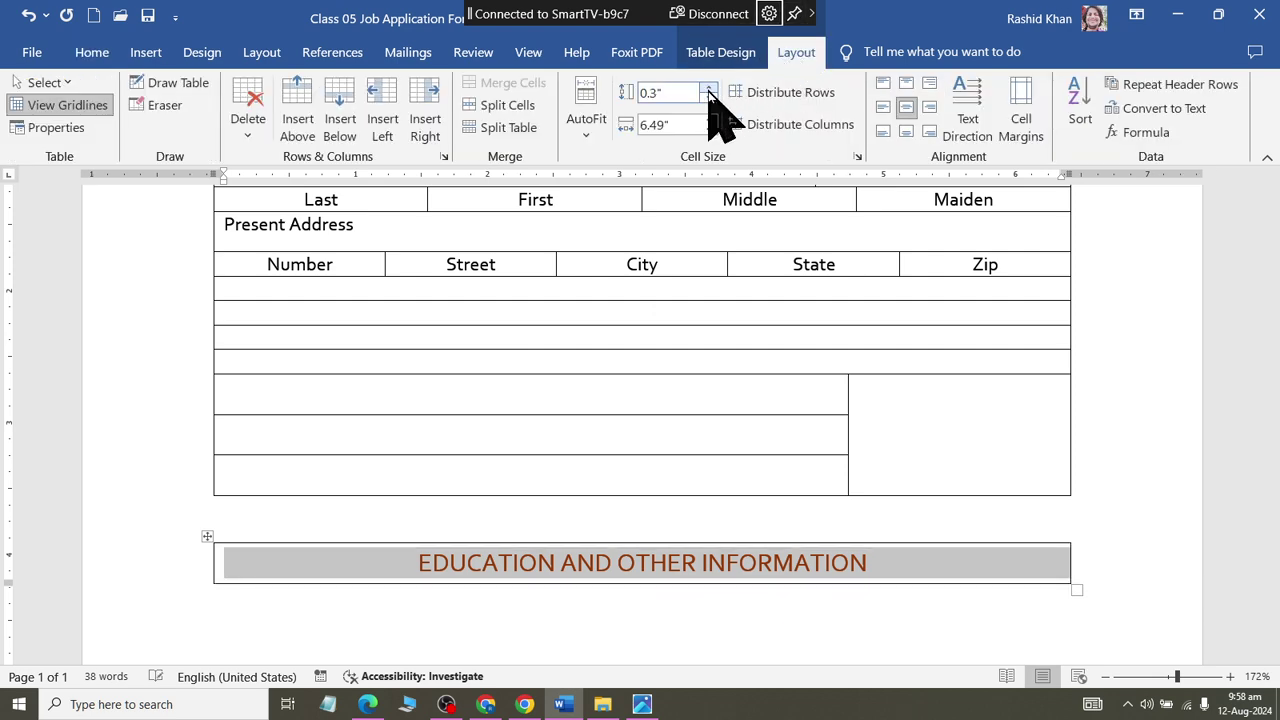
left_click(708, 88)
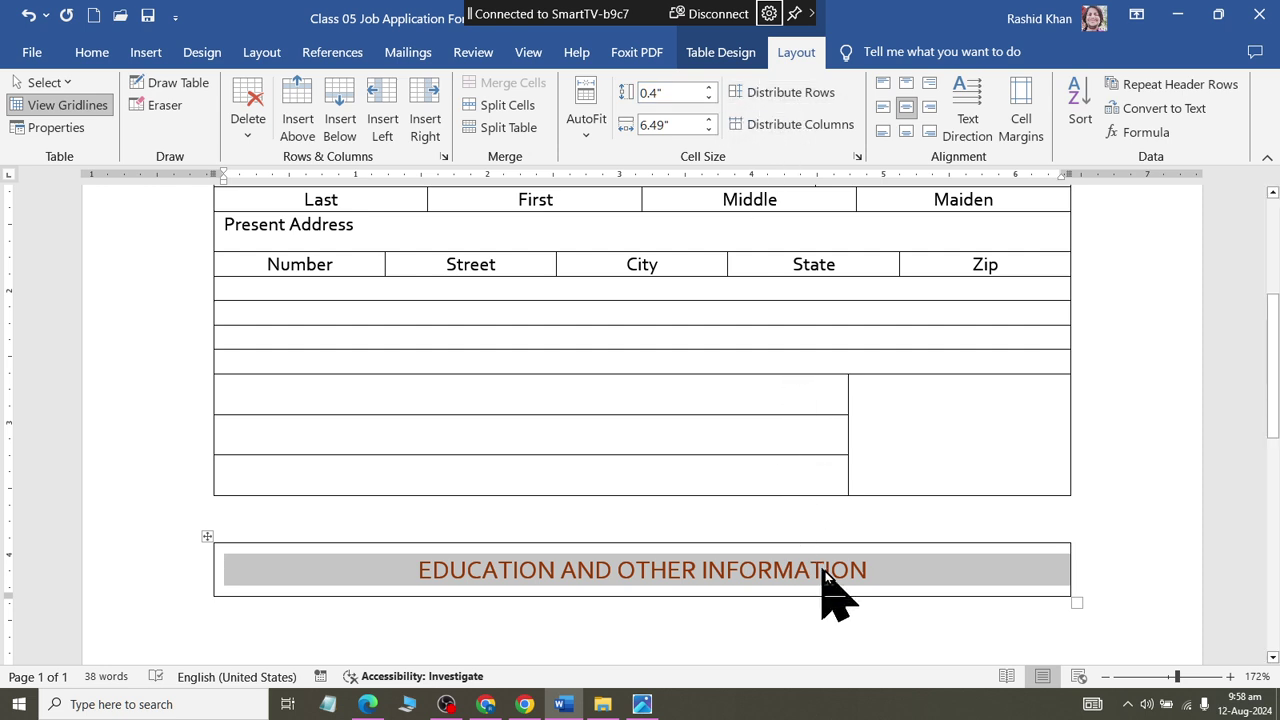
left_click(950, 575)
scroll(971, 523, "down", 1)
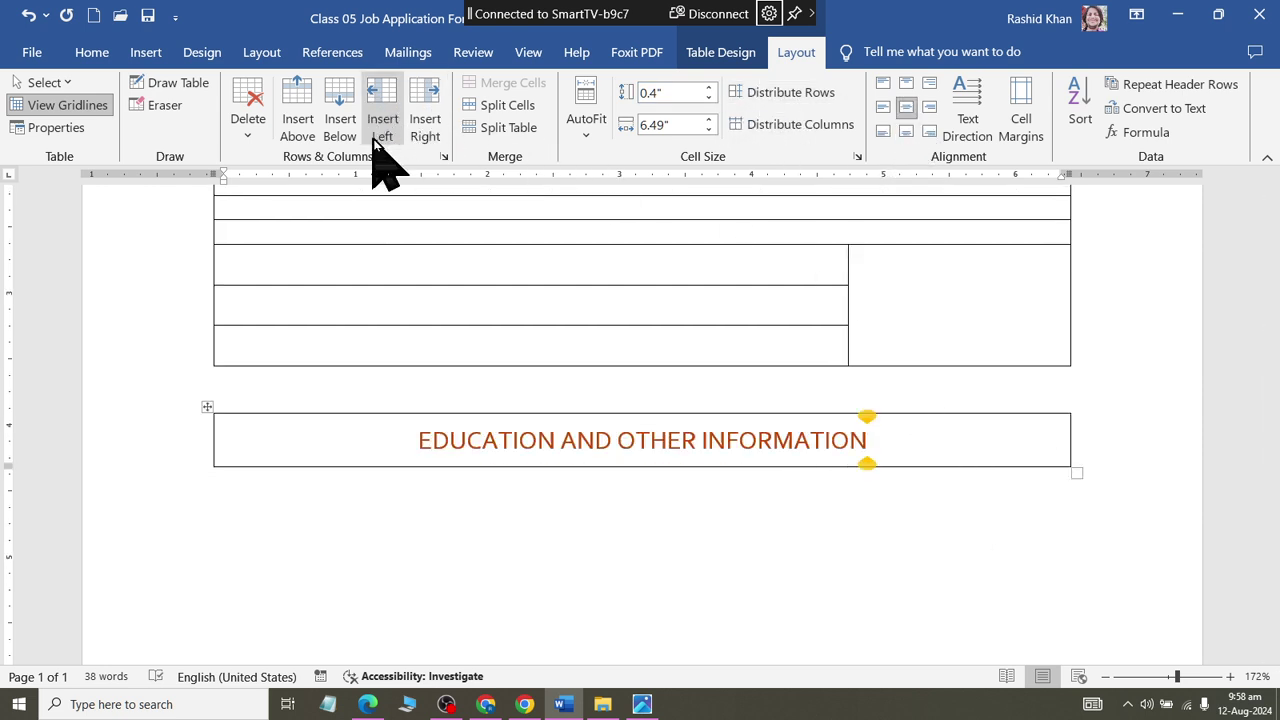
Step: Add an empty row below the heading and set its height to 0.5 inch
left_click(340, 125)
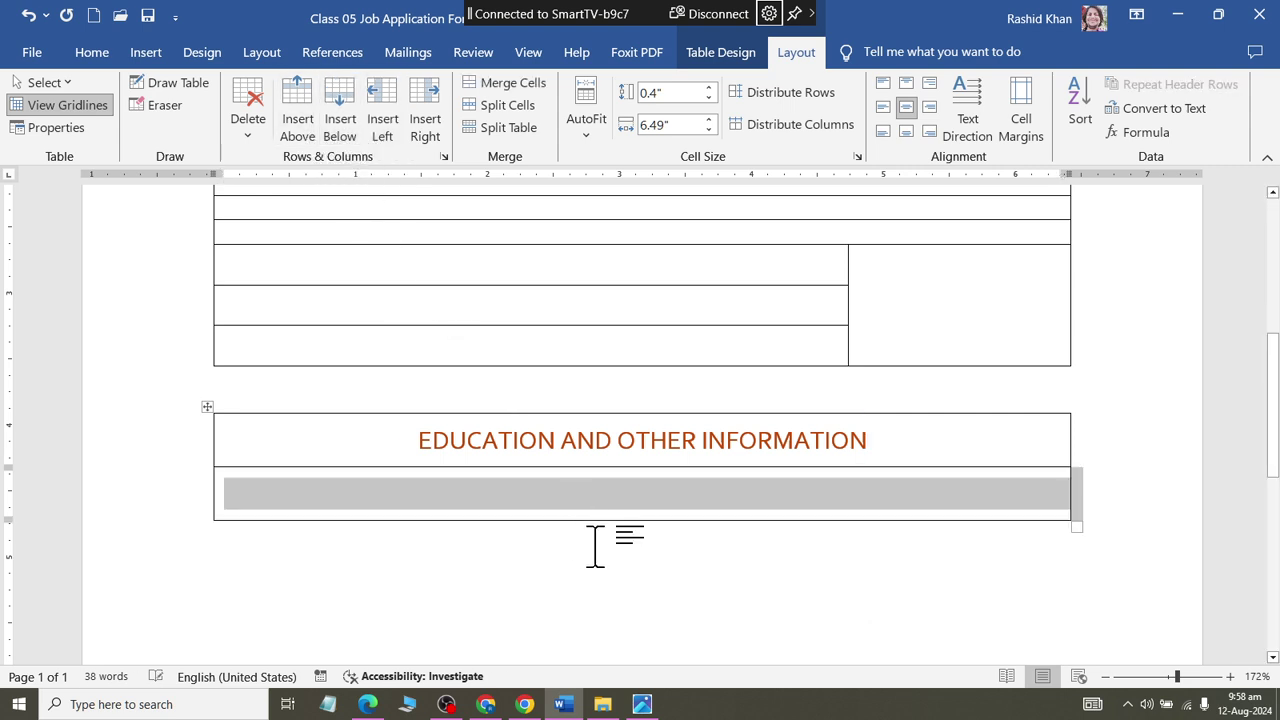
key("alt+Tab")
key("alt+Tab")
key("alt+Tab")
key("alt+Tab")
left_click(460, 510)
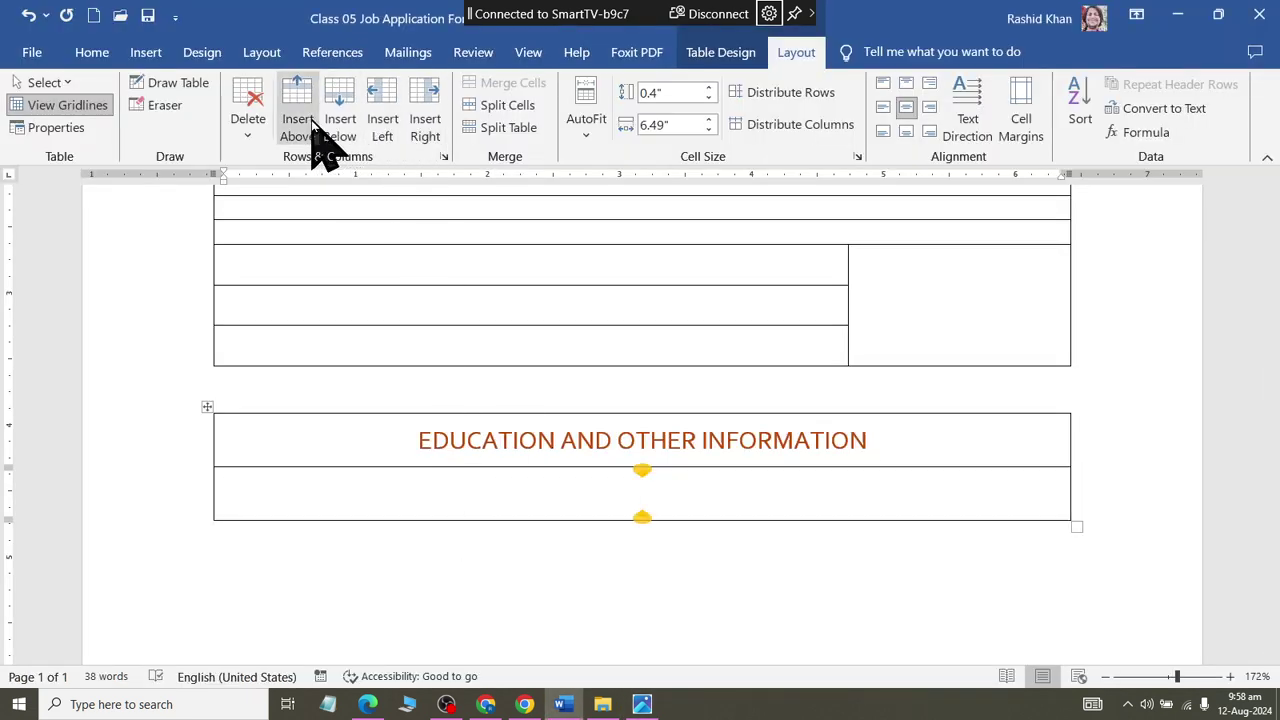
left_click(707, 88)
left_click(707, 88)
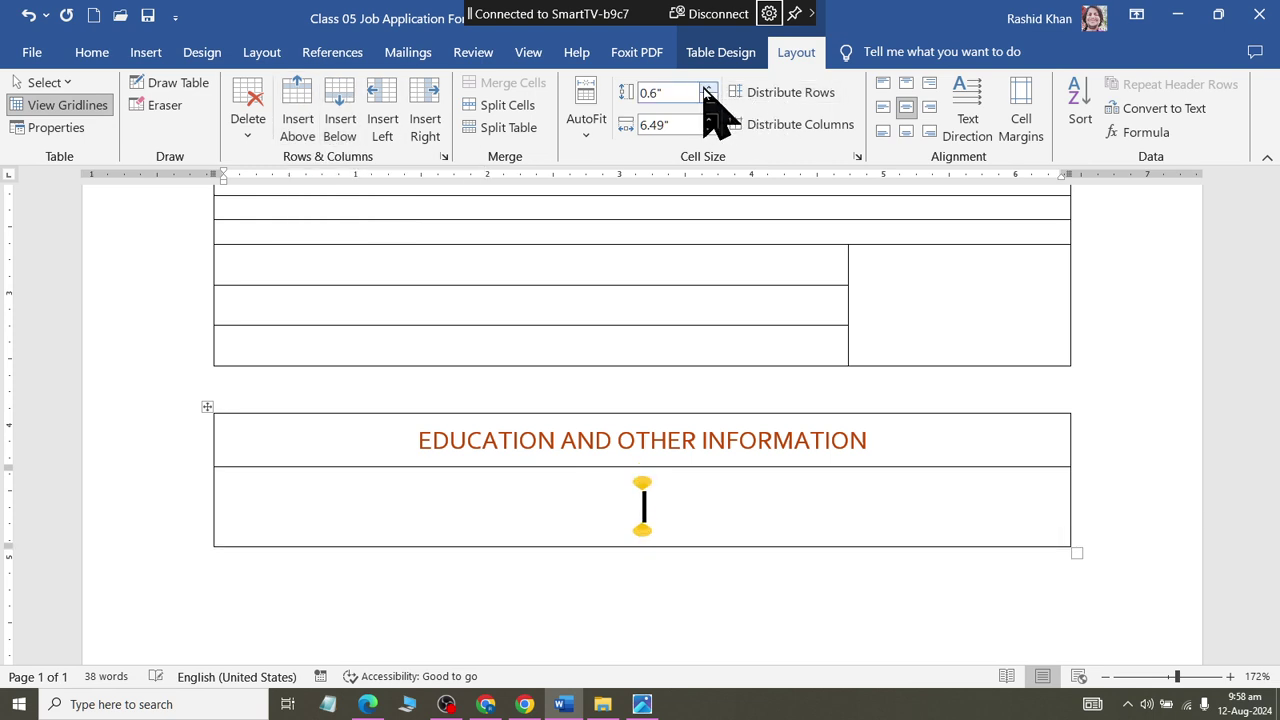
left_click(707, 97)
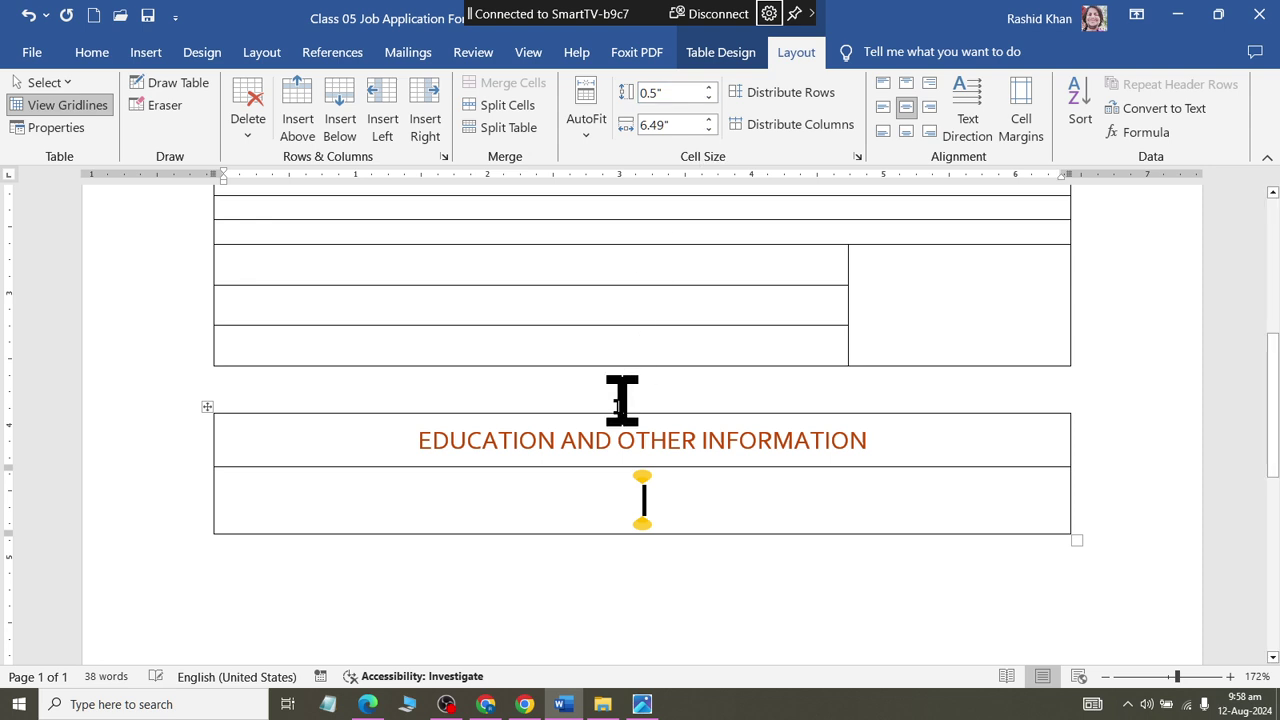
left_click(777, 412)
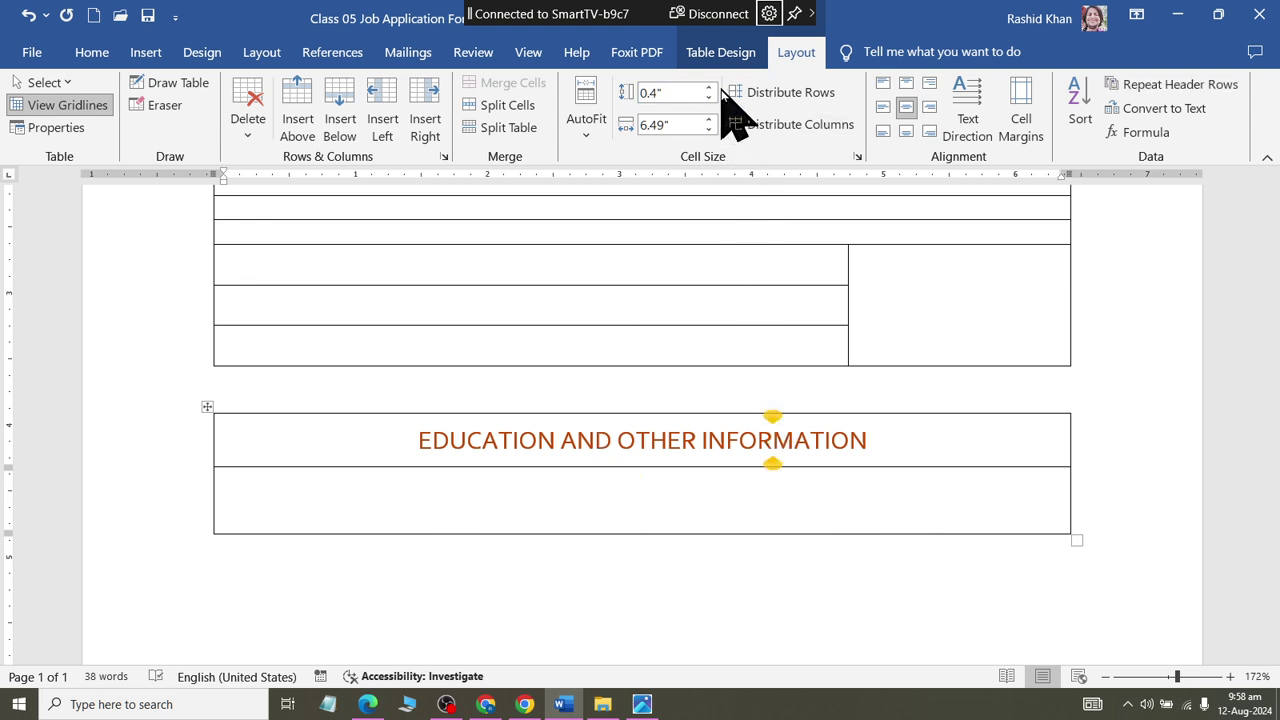
Step: Set the heading row to 0.3", split off the empty row, and add a minimum-height row below it
left_click(599, 492)
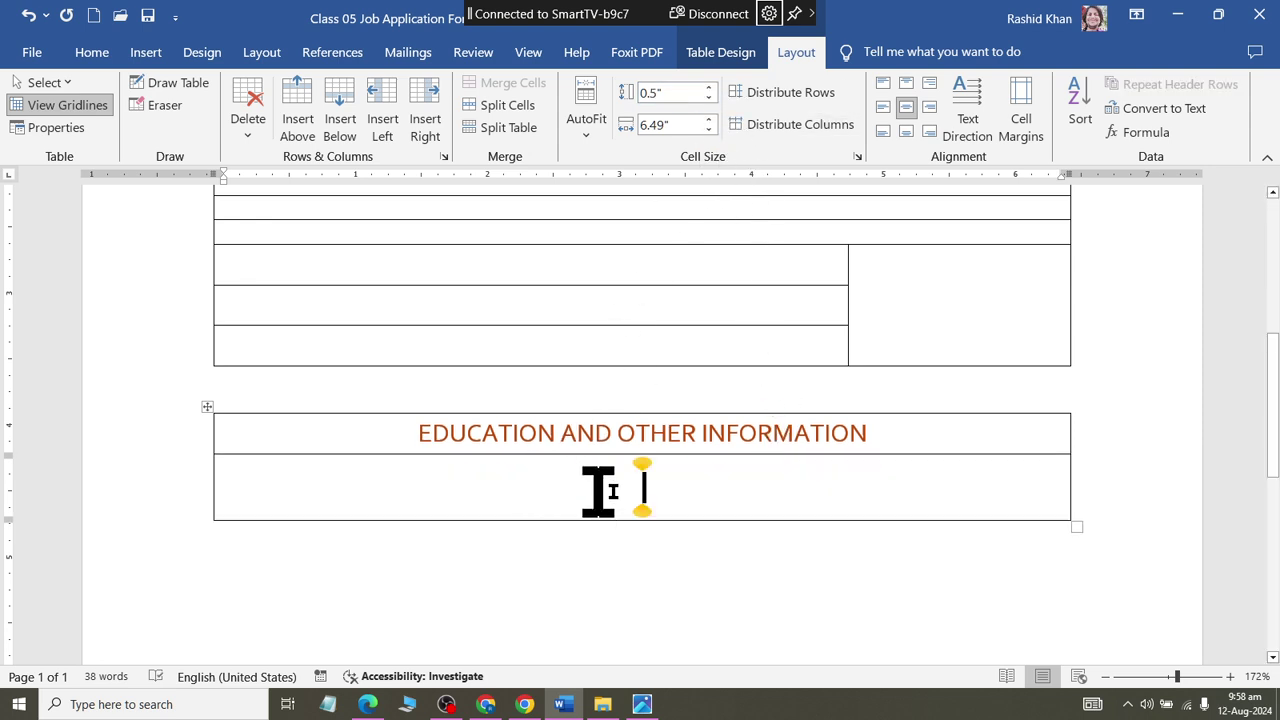
left_click(480, 130)
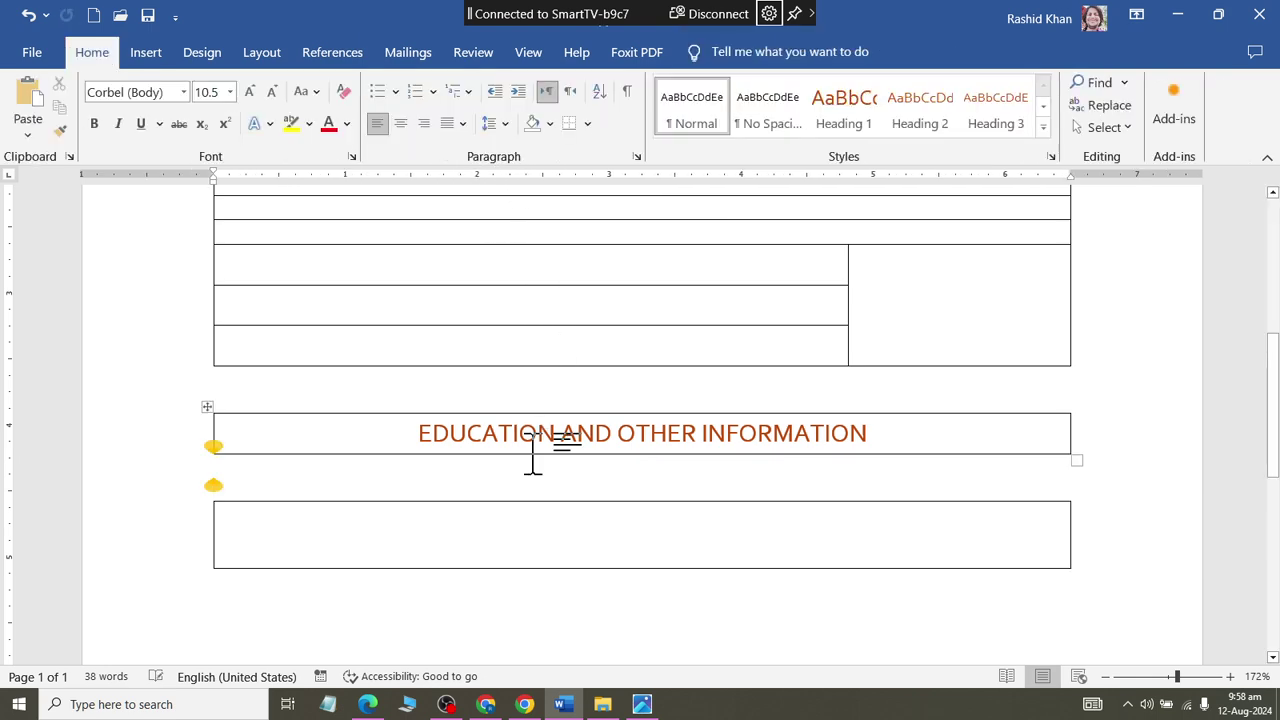
left_click(790, 54)
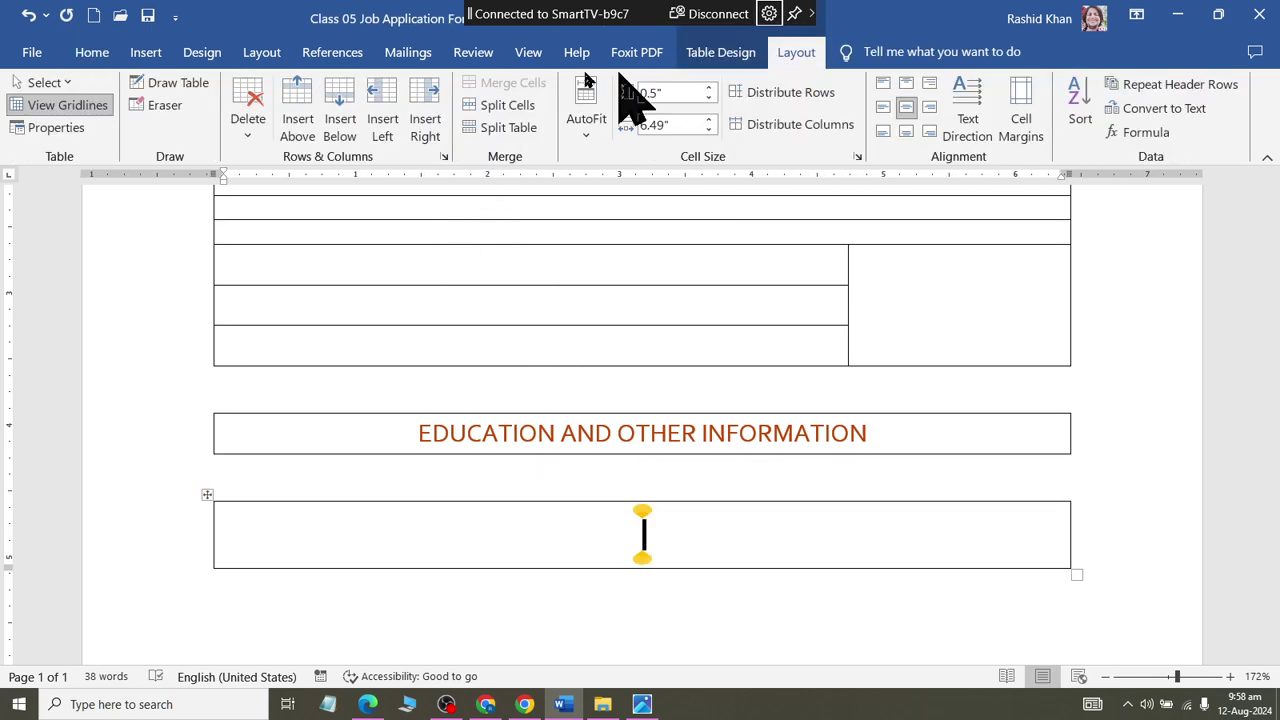
left_click(340, 100)
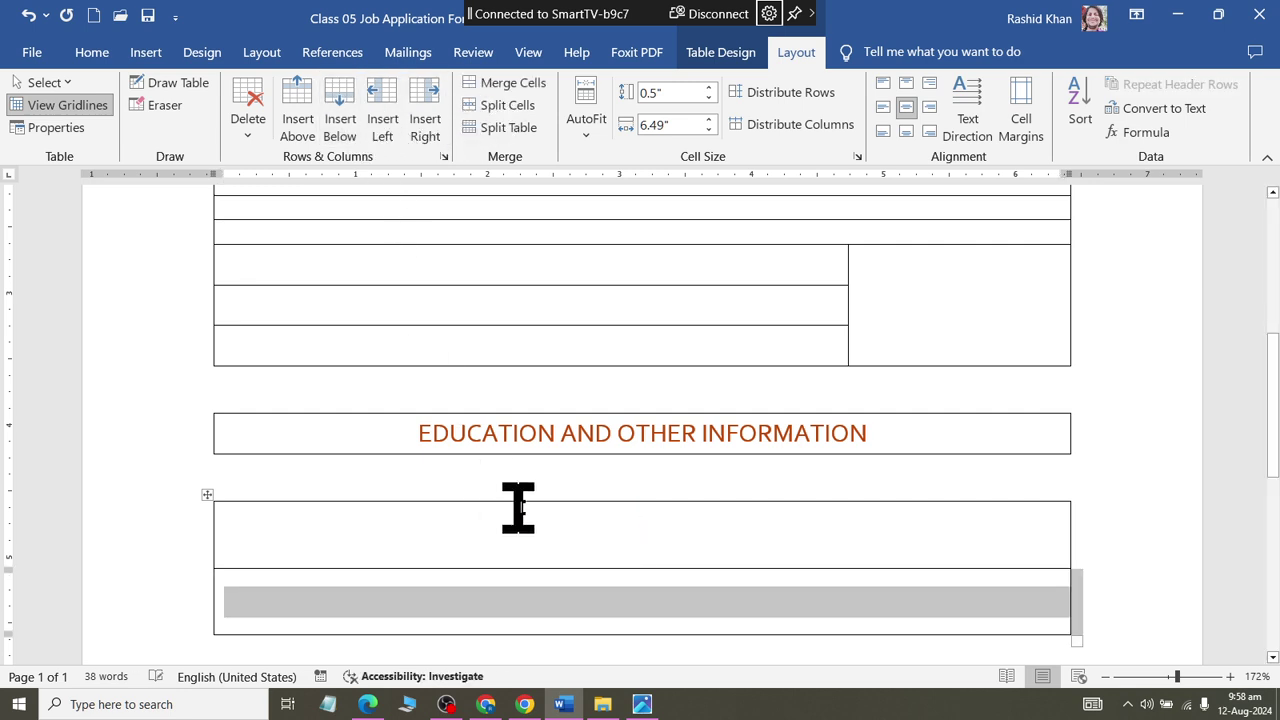
left_click(707, 99)
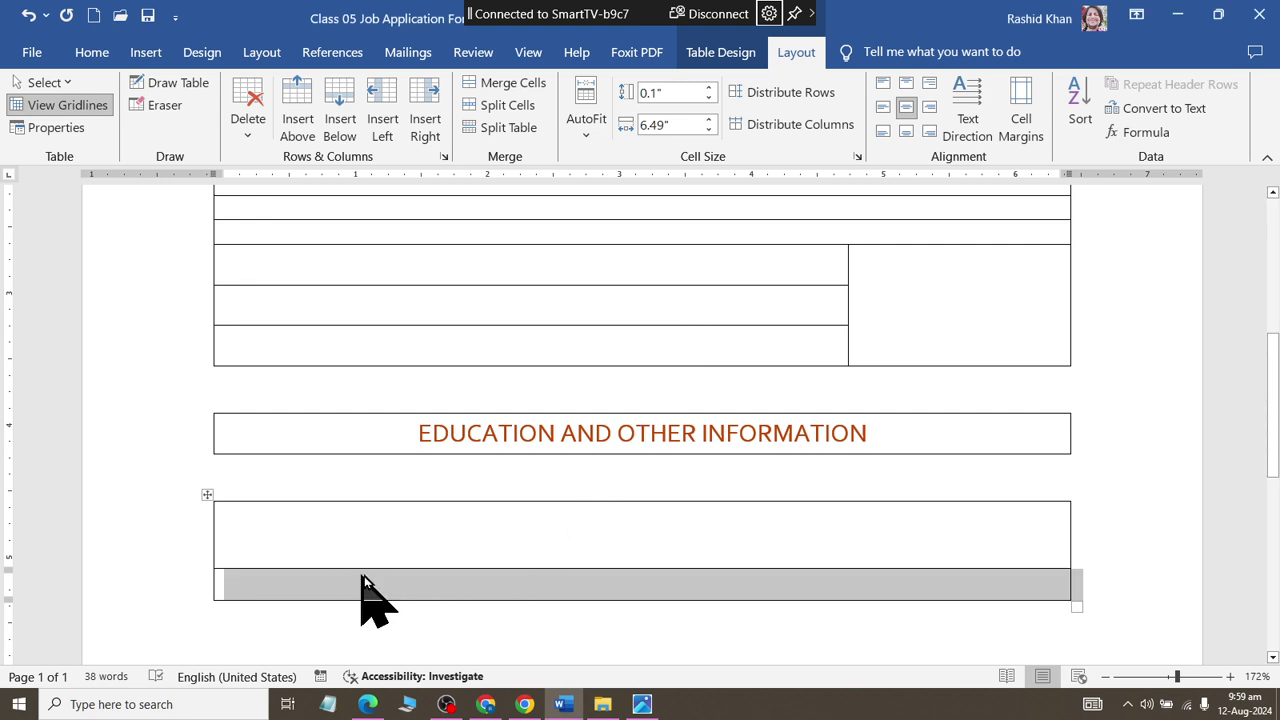
left_click(440, 523)
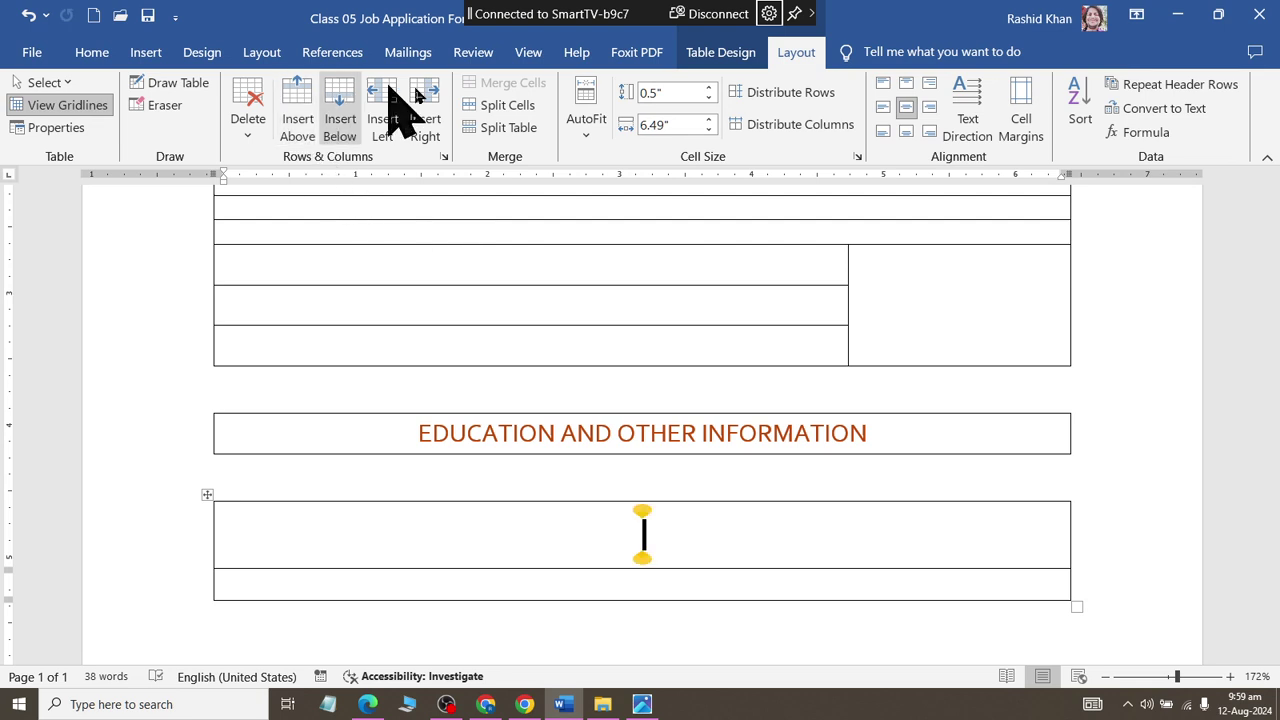
left_click(512, 106)
Step: Split the top row into five cells and shade the bottom row light grey (RGB 232,232,232)
left_click(613, 376)
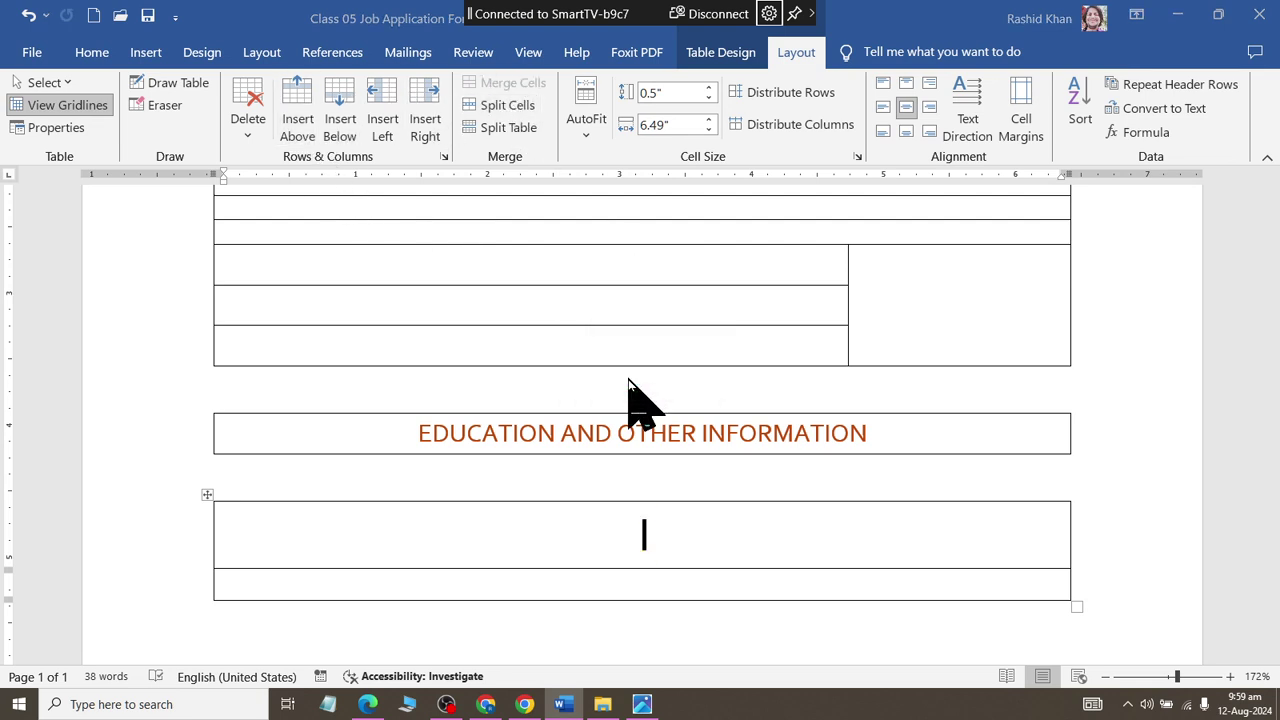
left_click(691, 543)
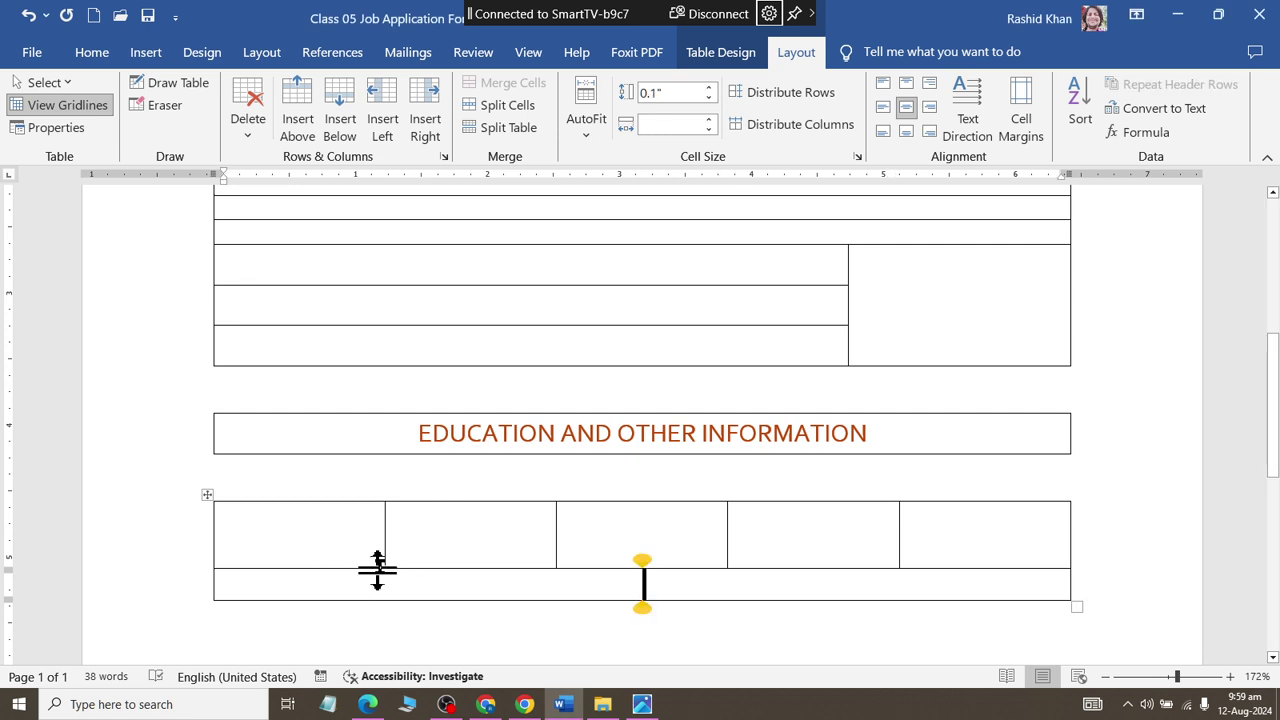
left_click(712, 52)
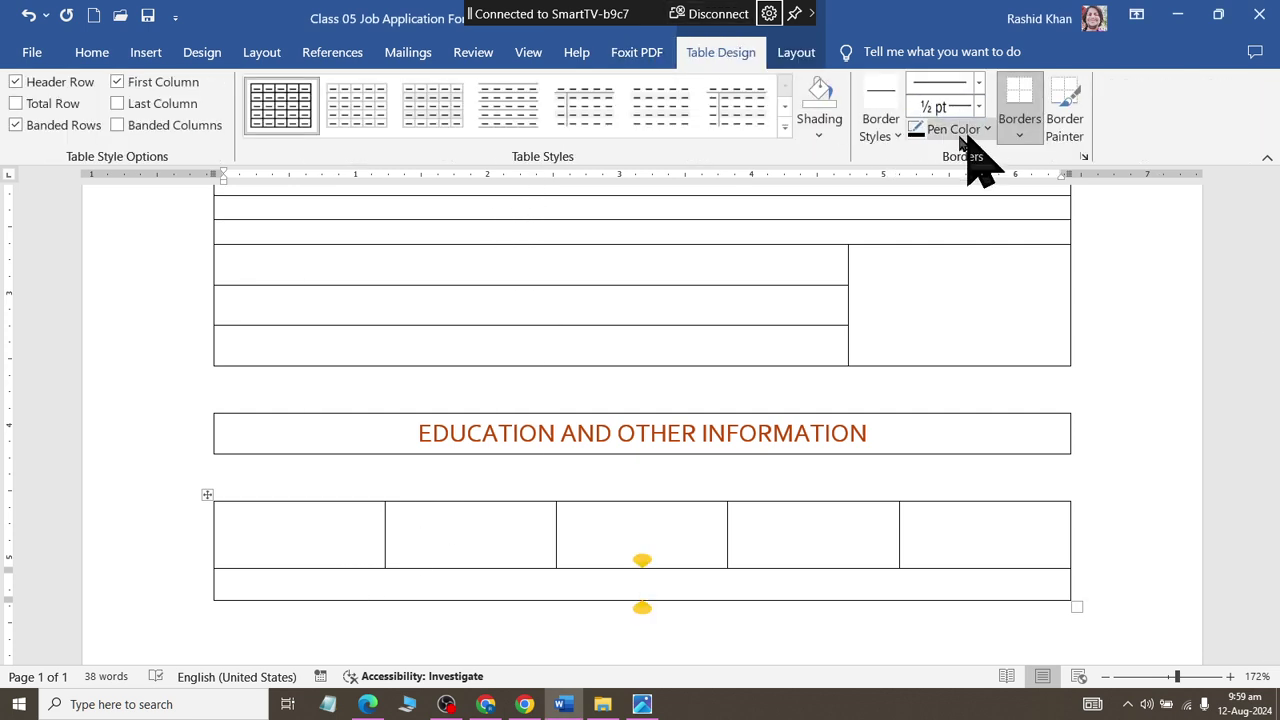
left_click(820, 128)
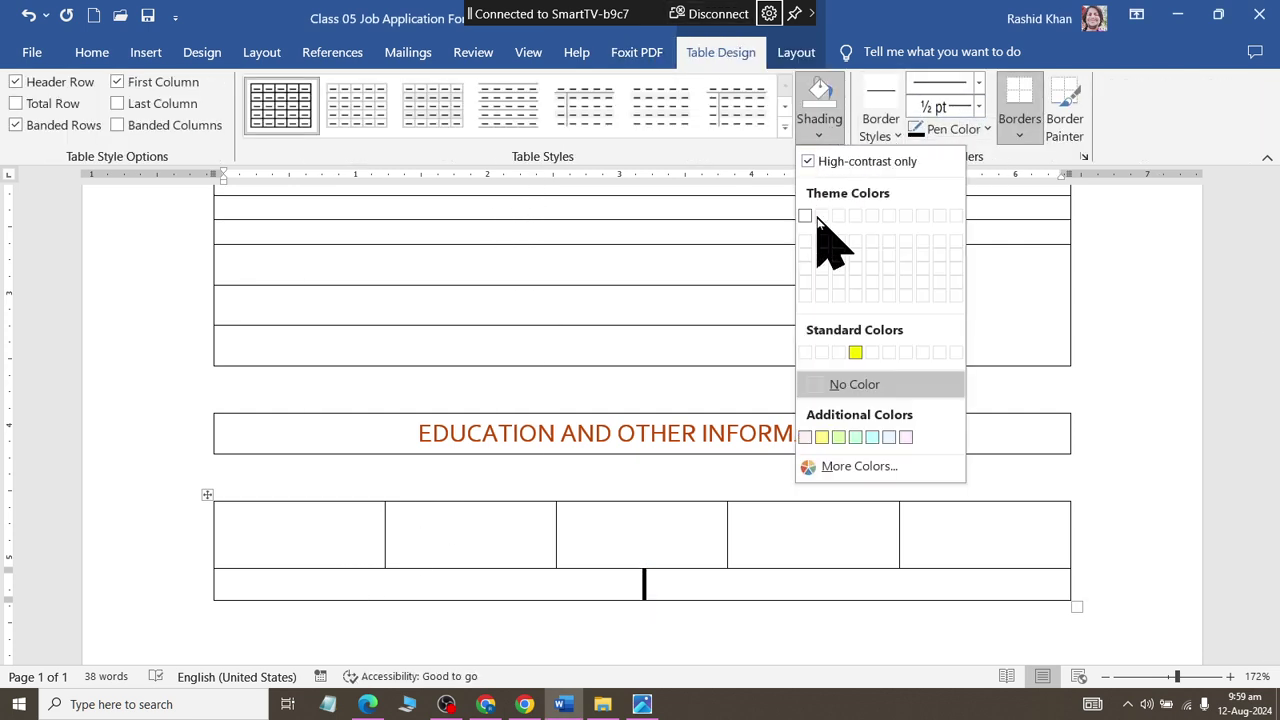
left_click(862, 466)
left_click(359, 175)
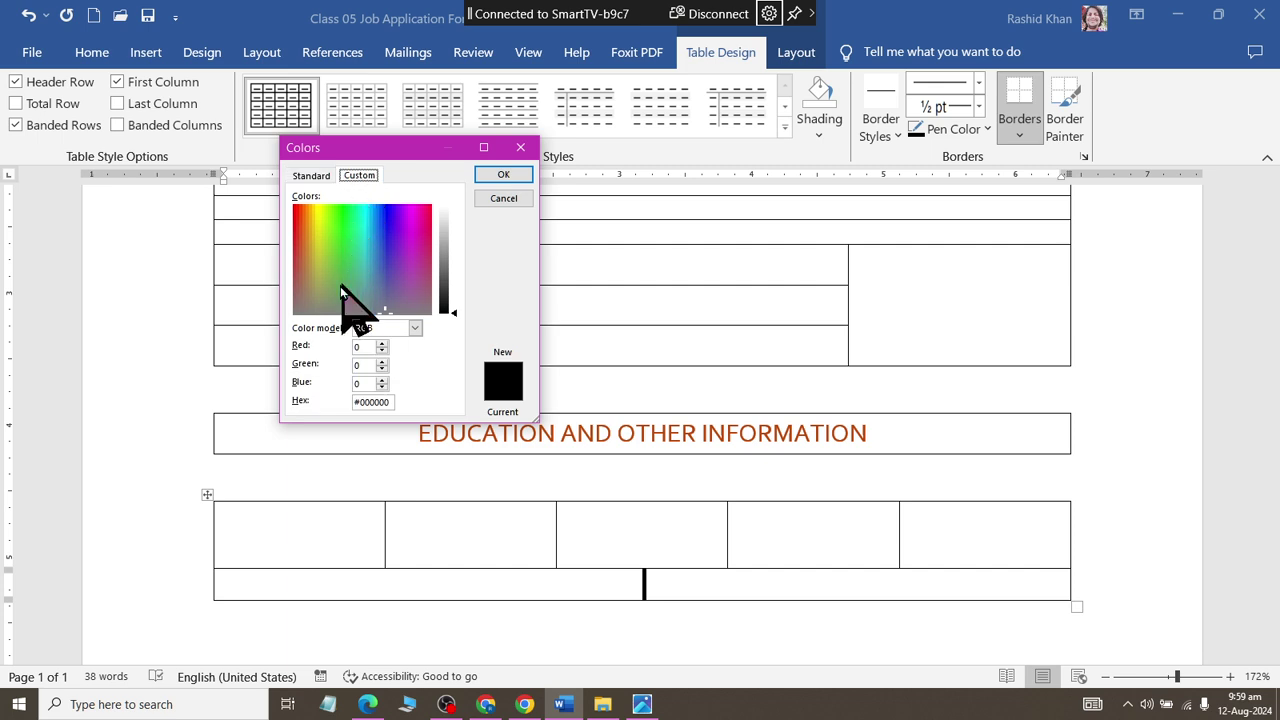
left_click(394, 278)
left_click(440, 304)
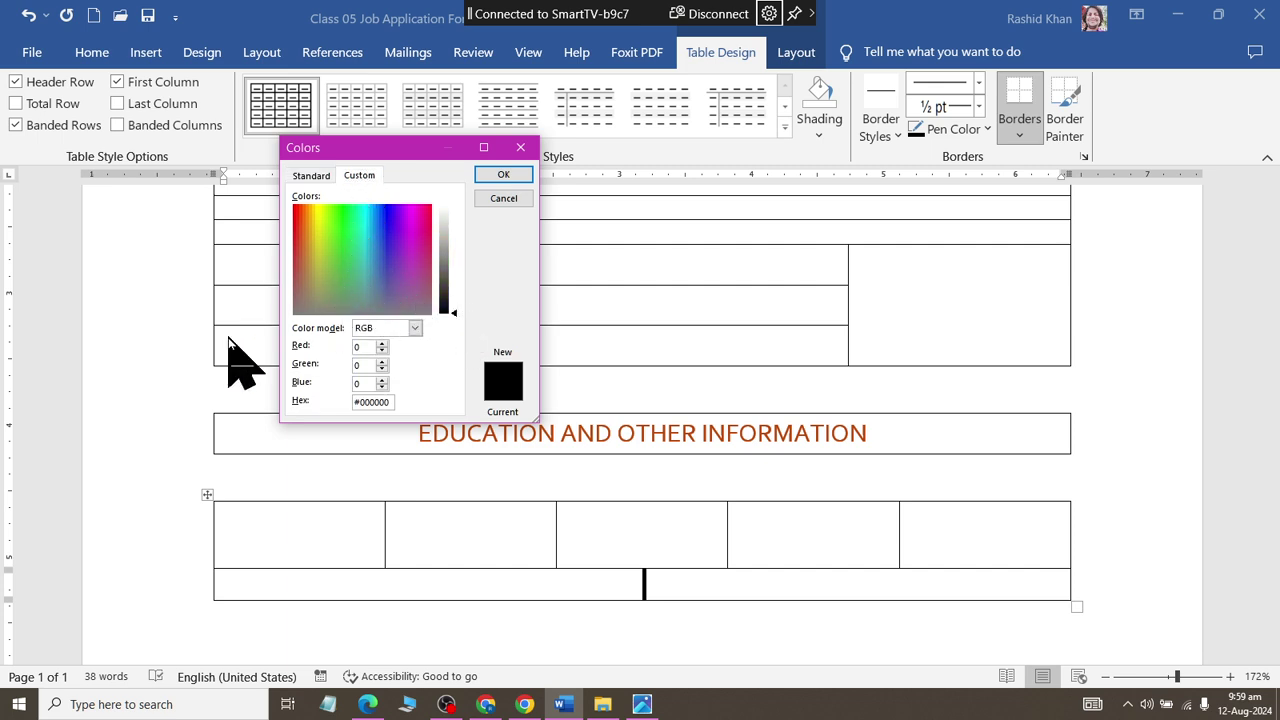
left_click_drag(452, 314, 445, 217)
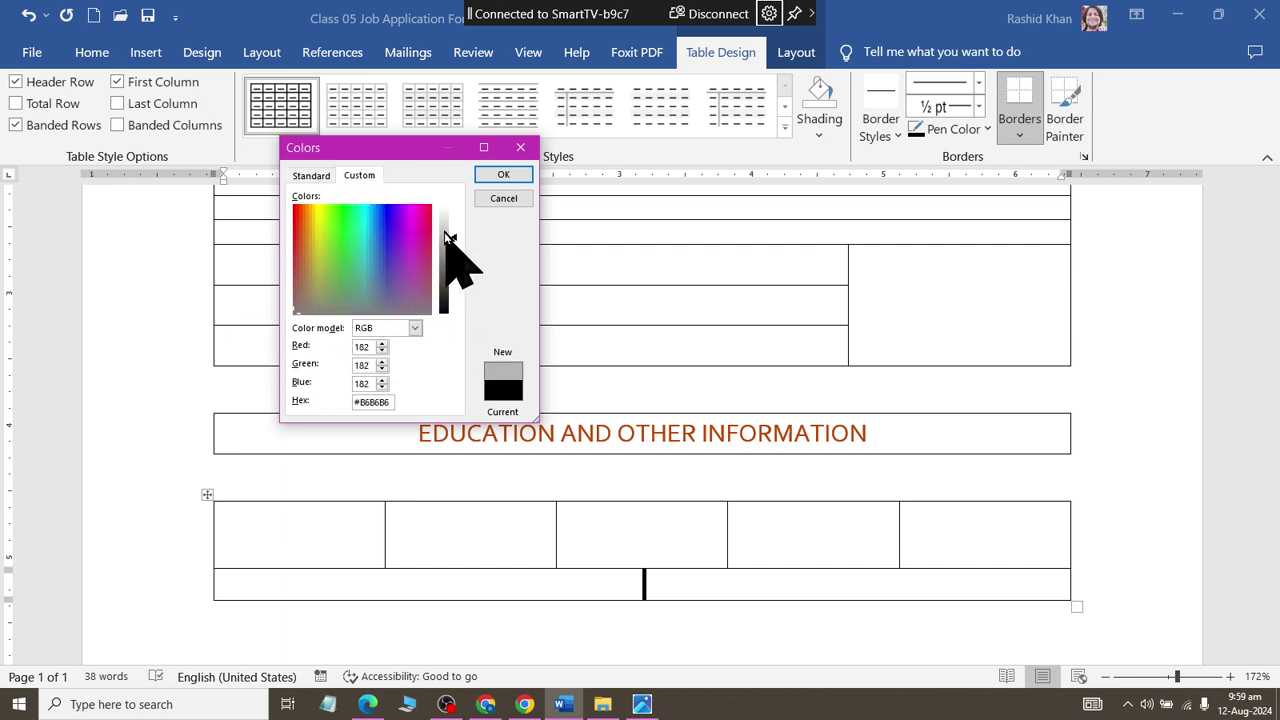
left_click(512, 176)
Step: Paste a copy of the data-and-grey row pair below the education table
key("alt+Tab")
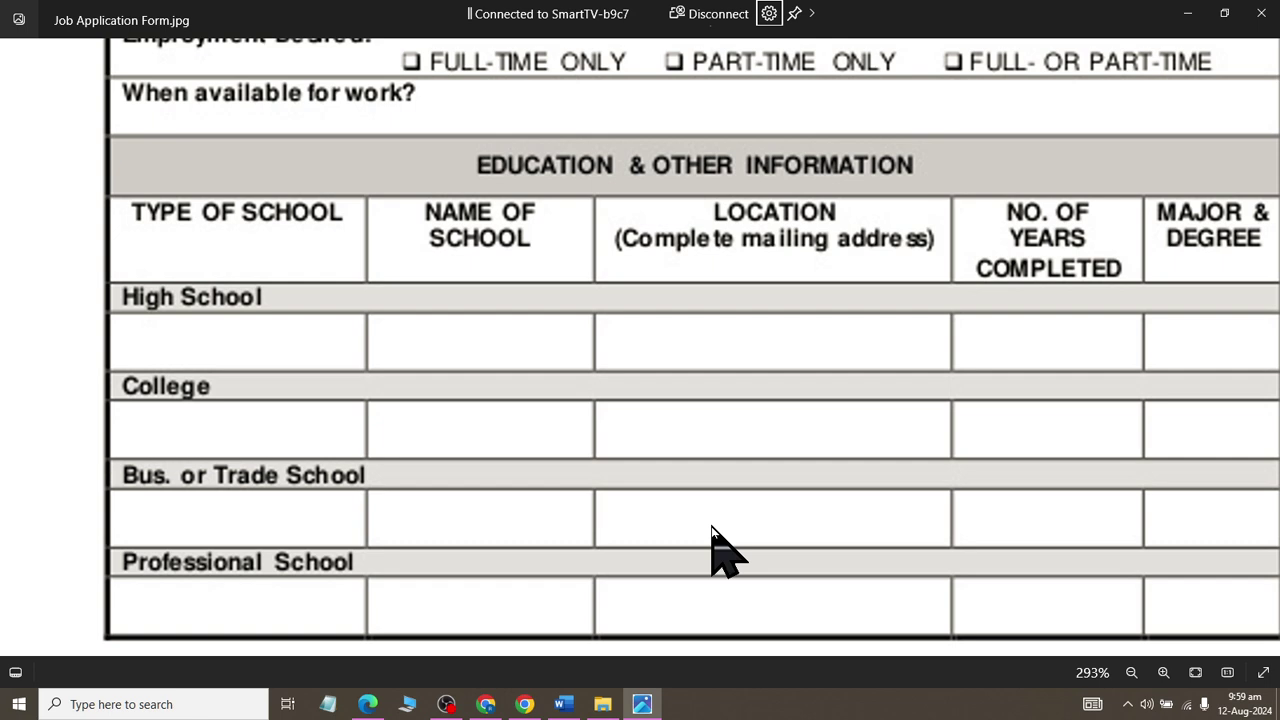
key("alt+Tab")
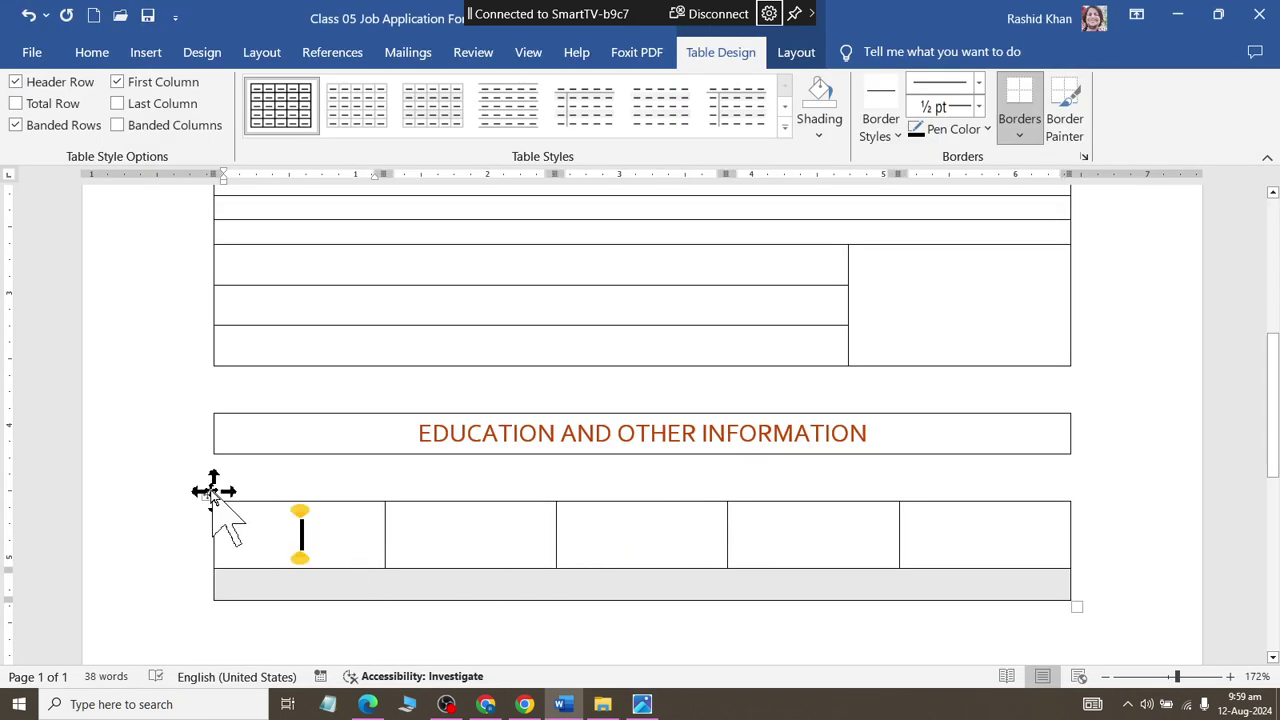
left_click(207, 494)
left_click(214, 594)
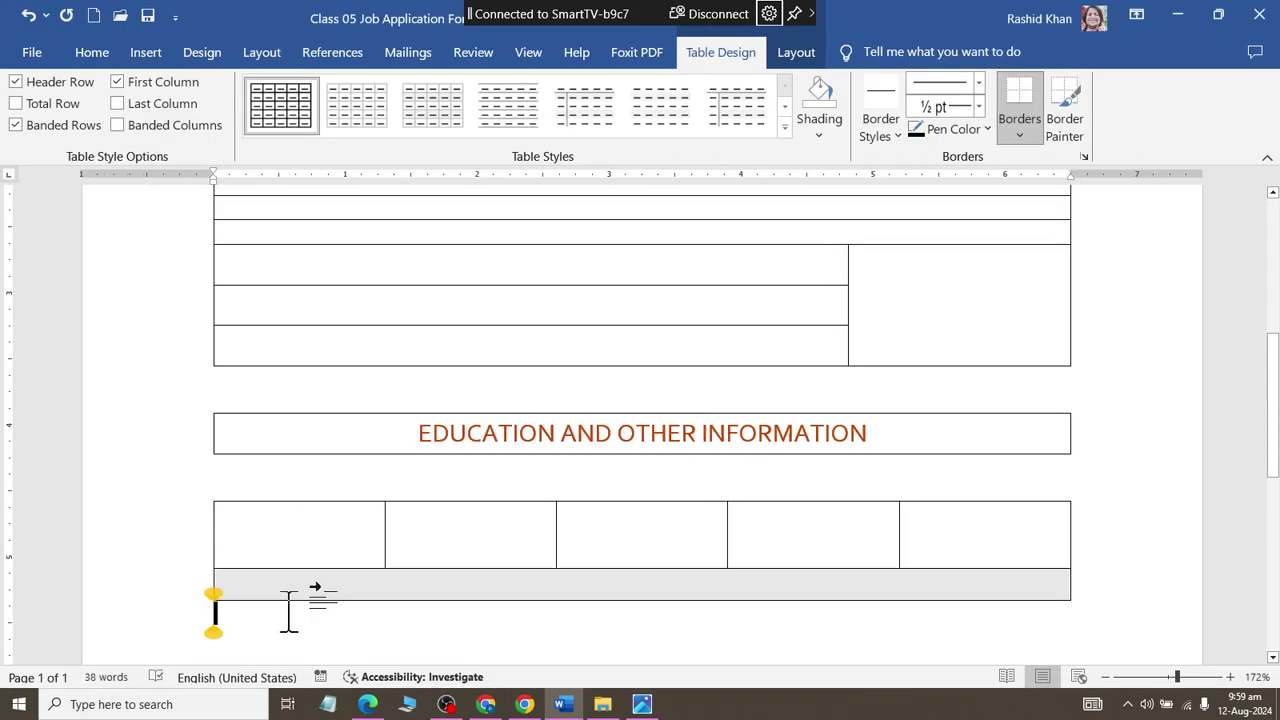
left_click(213, 632)
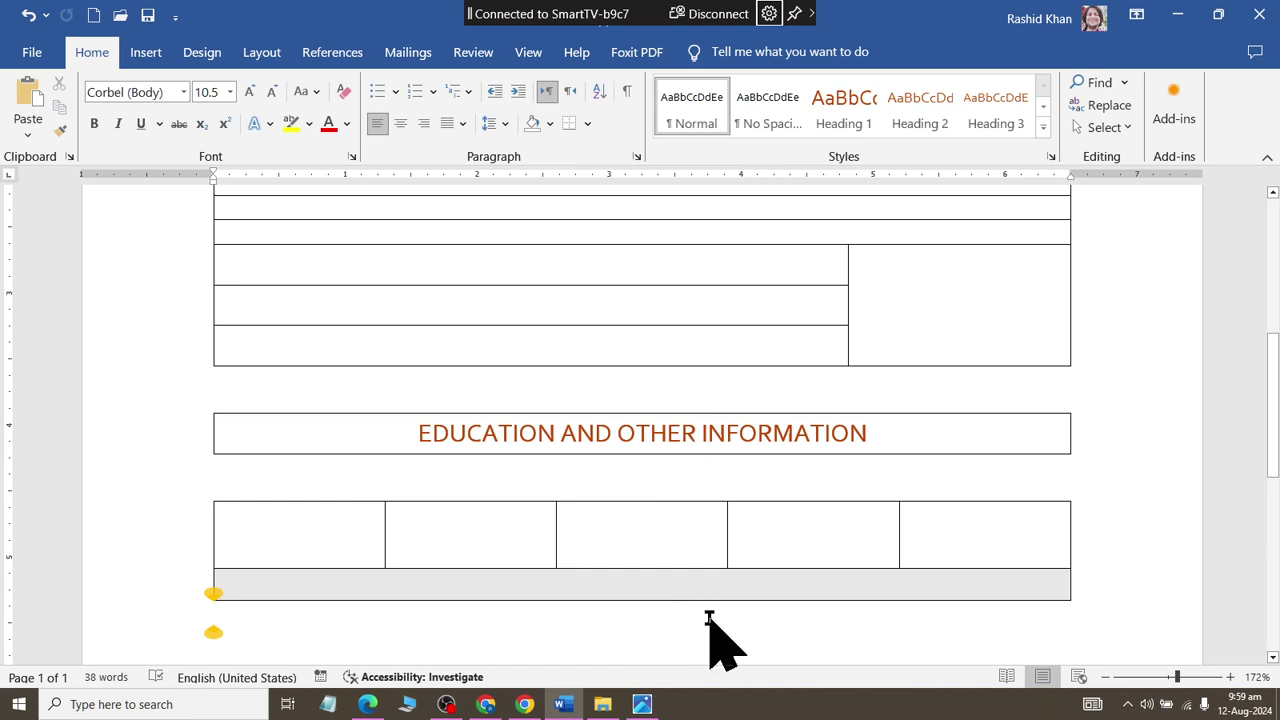
key("ctrl+v")
key("ctrl+v")
key("ctrl+v")
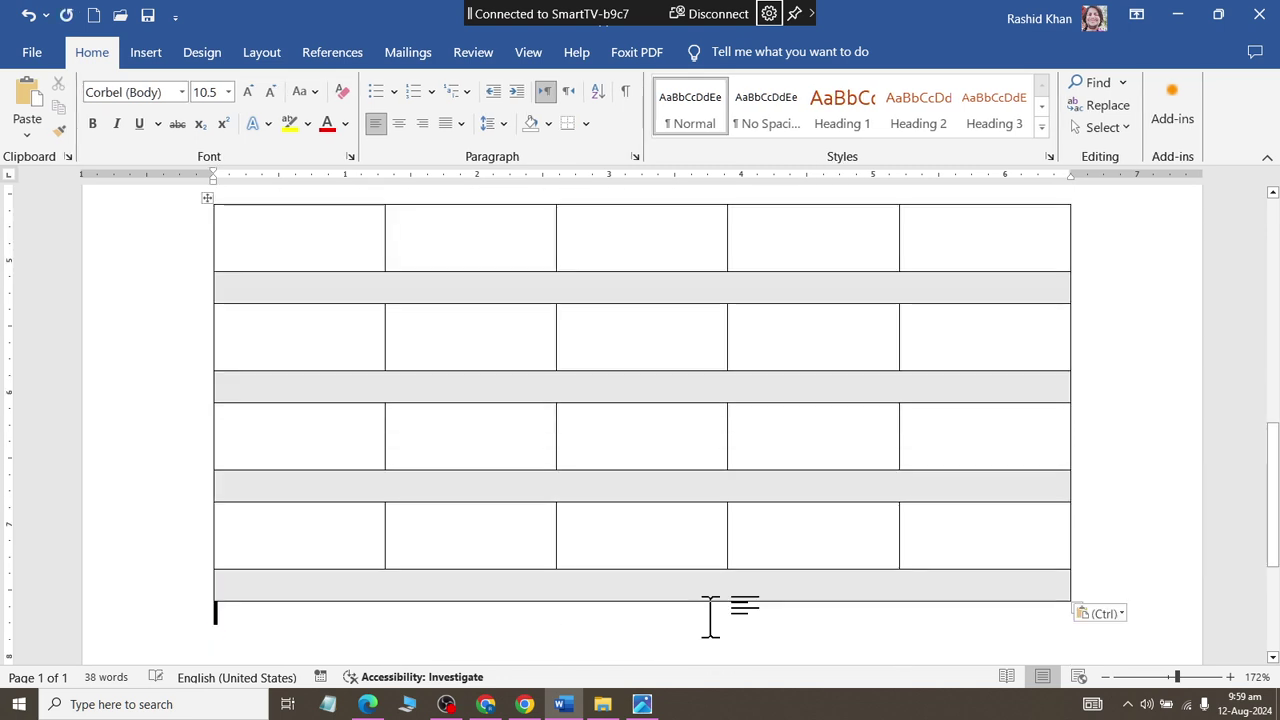
Step: Compare the lengthened education table against the reference form image
key("alt+Tab")
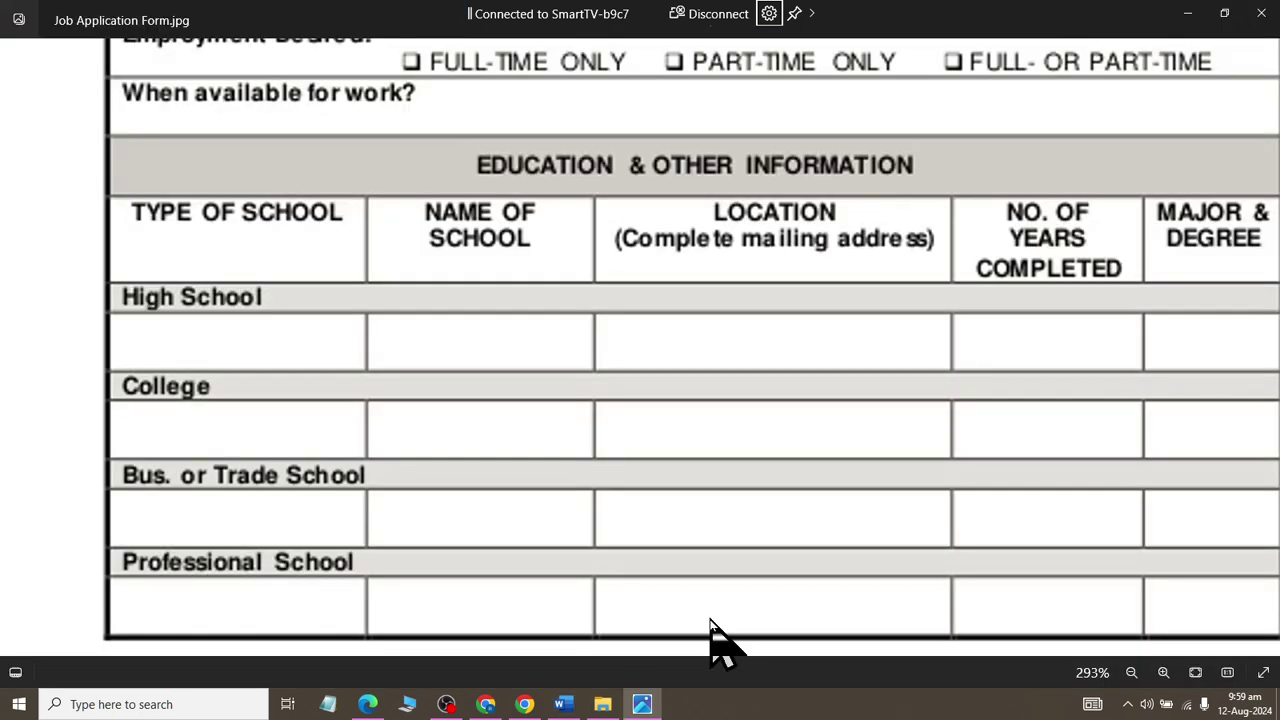
key("alt+Tab")
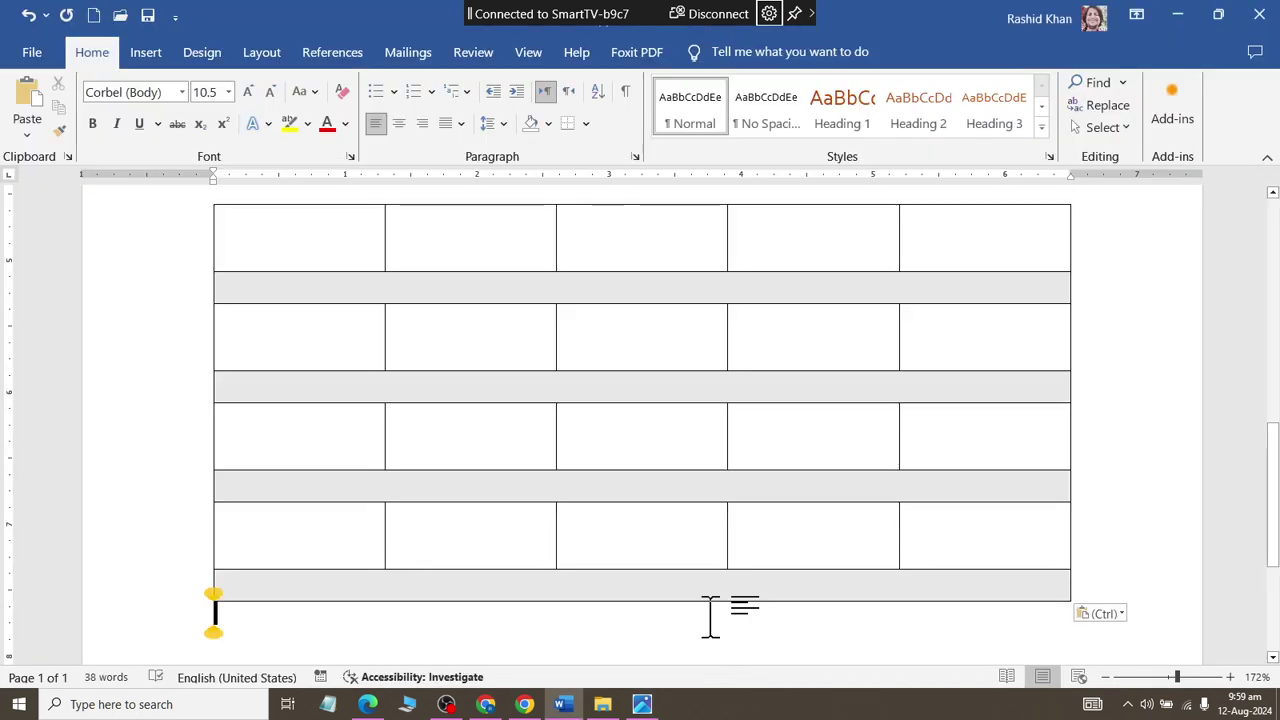
key("alt+Tab")
scroll(686, 586, "down", 1)
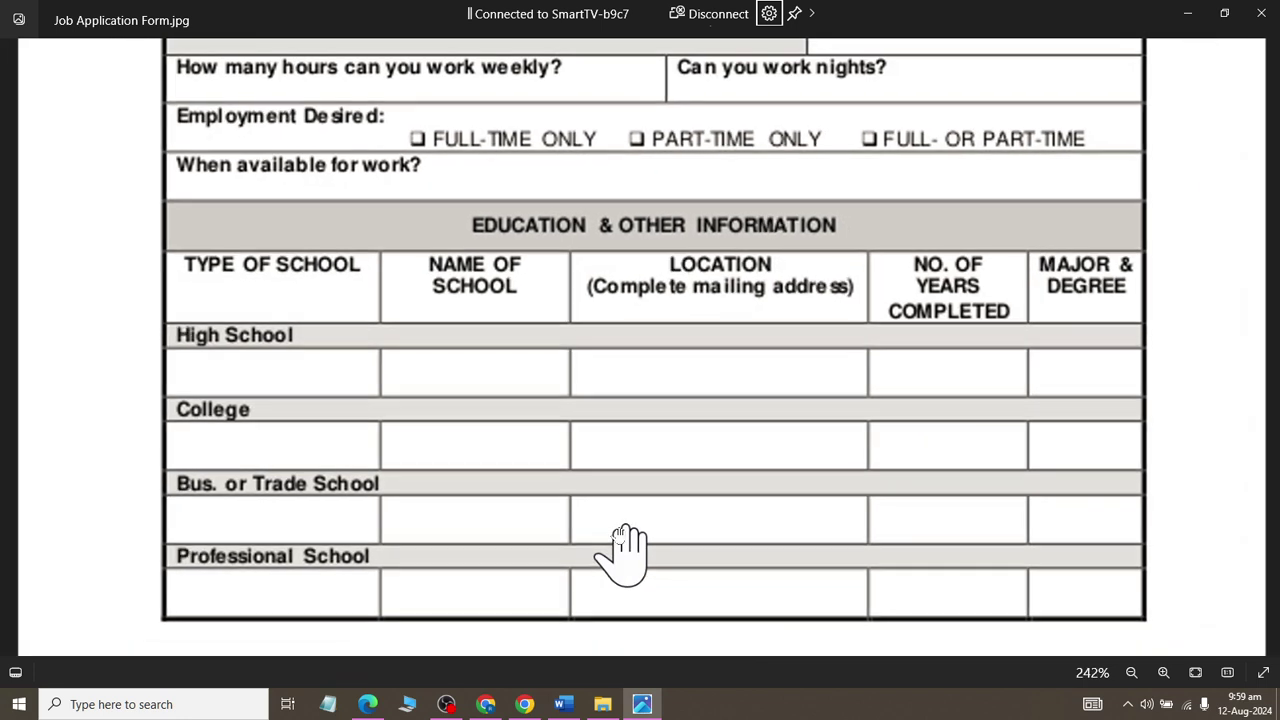
key("alt+Tab")
key("alt+Tab")
key("alt+Tab")
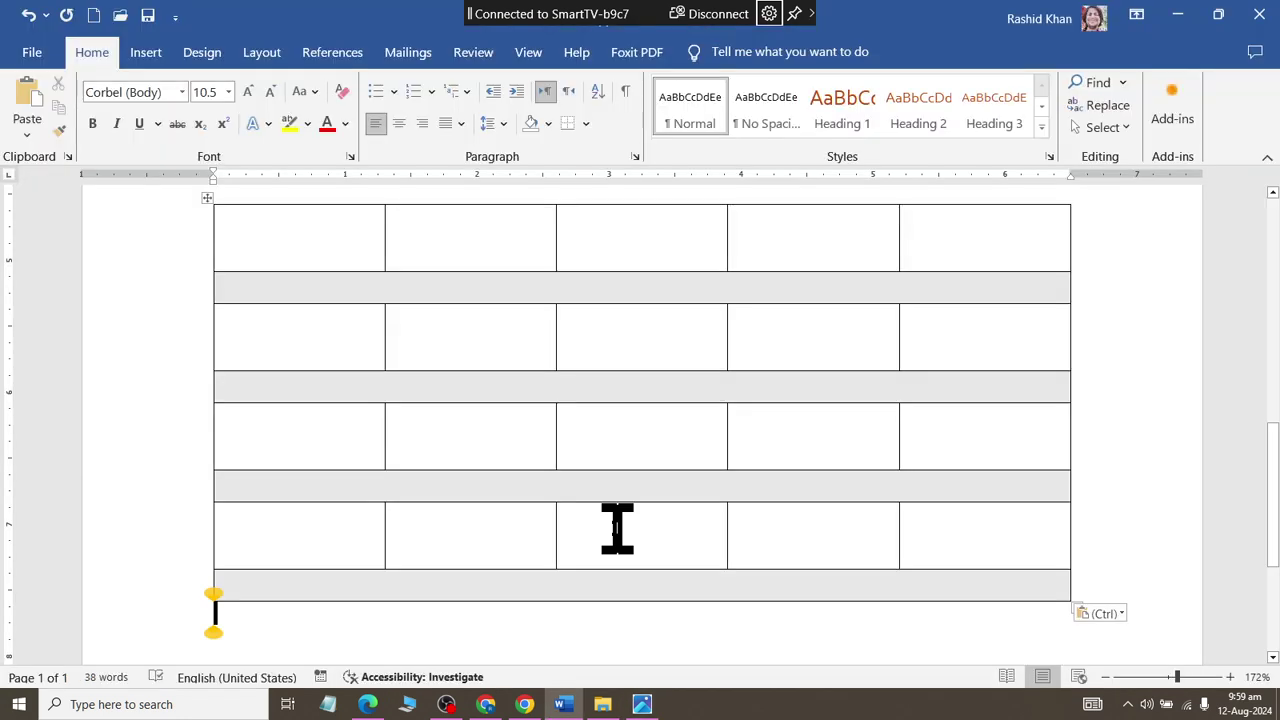
Step: Delete the extra grey row at the bottom so the table ends on a data row
left_click(299, 540)
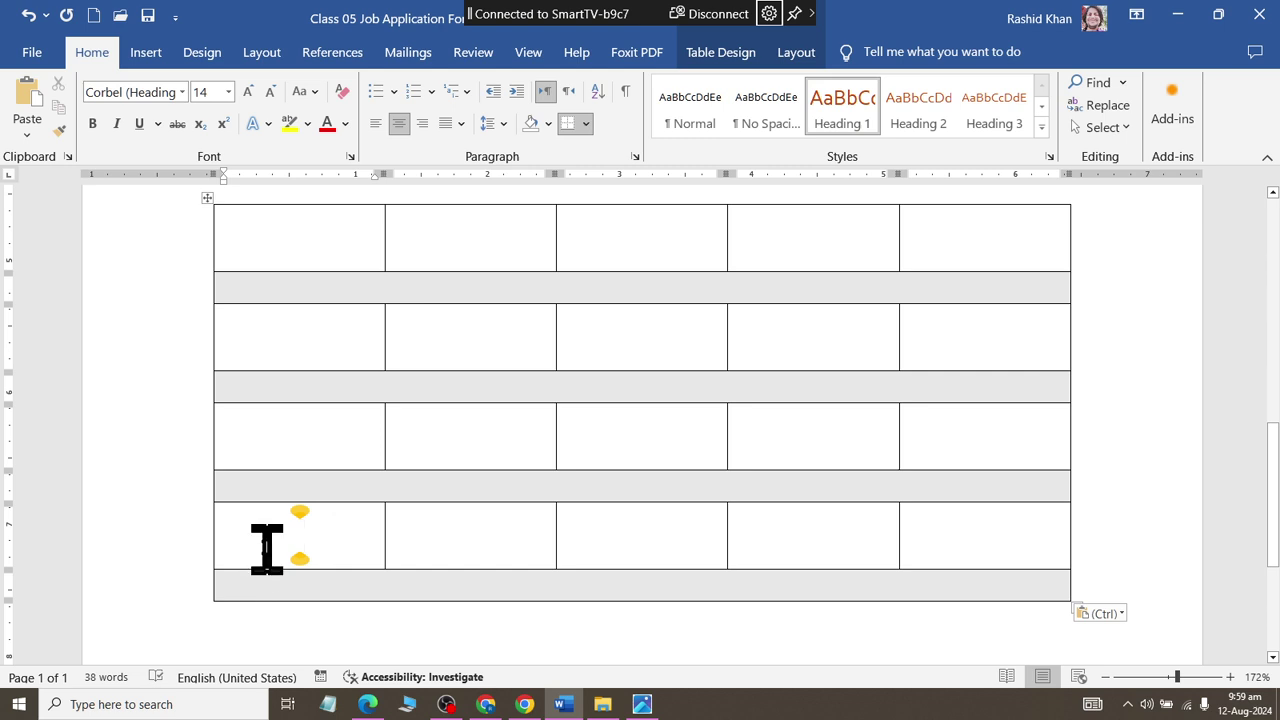
left_click(257, 626)
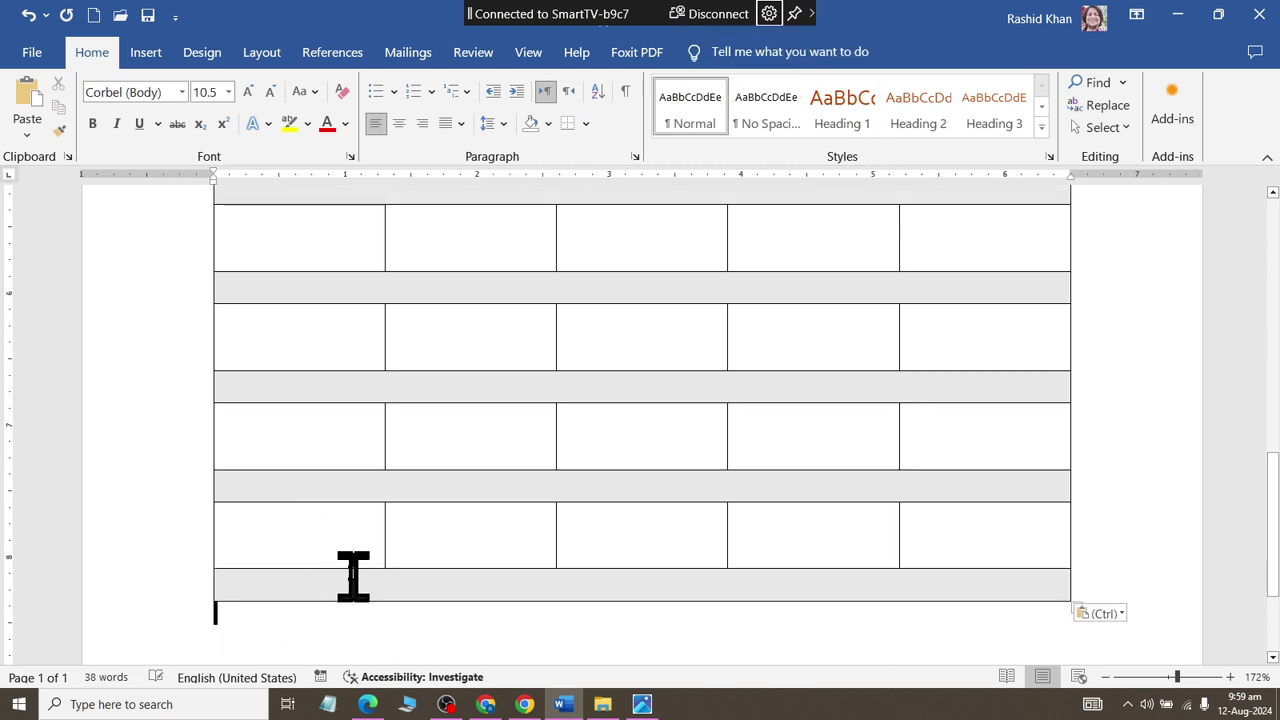
scroll(355, 565, "down", 1)
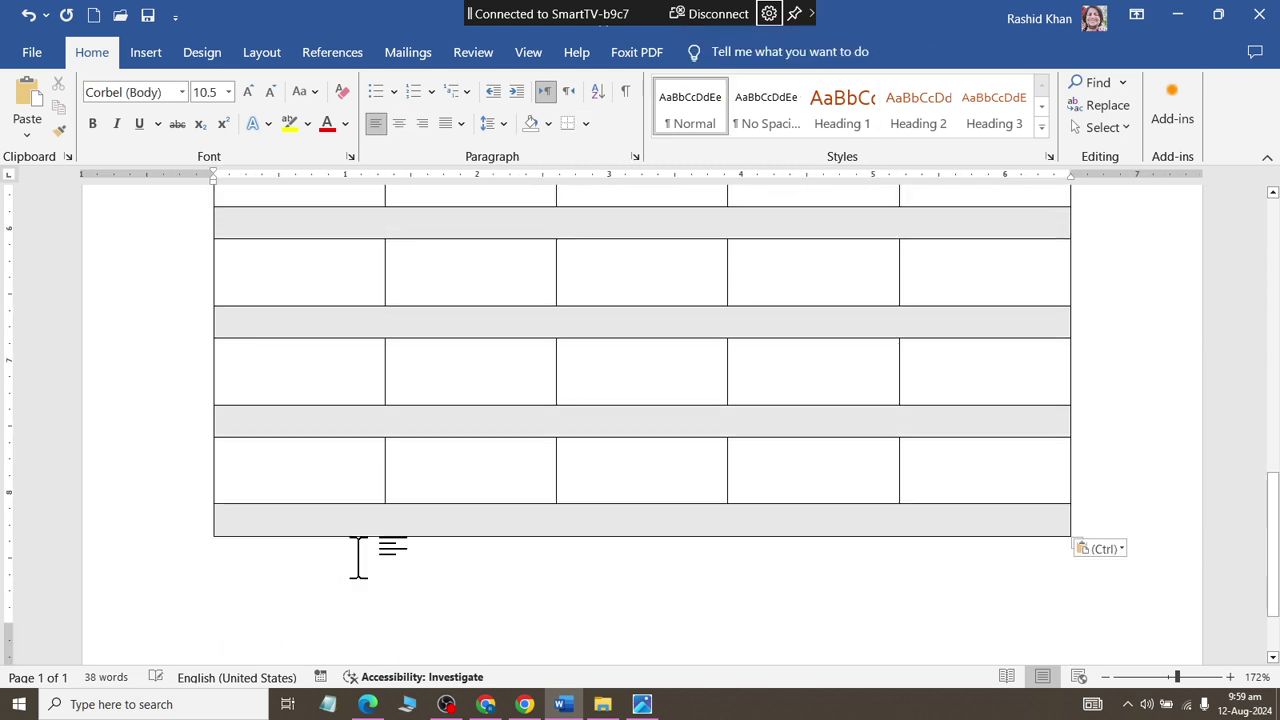
left_click(265, 530)
left_click(800, 55)
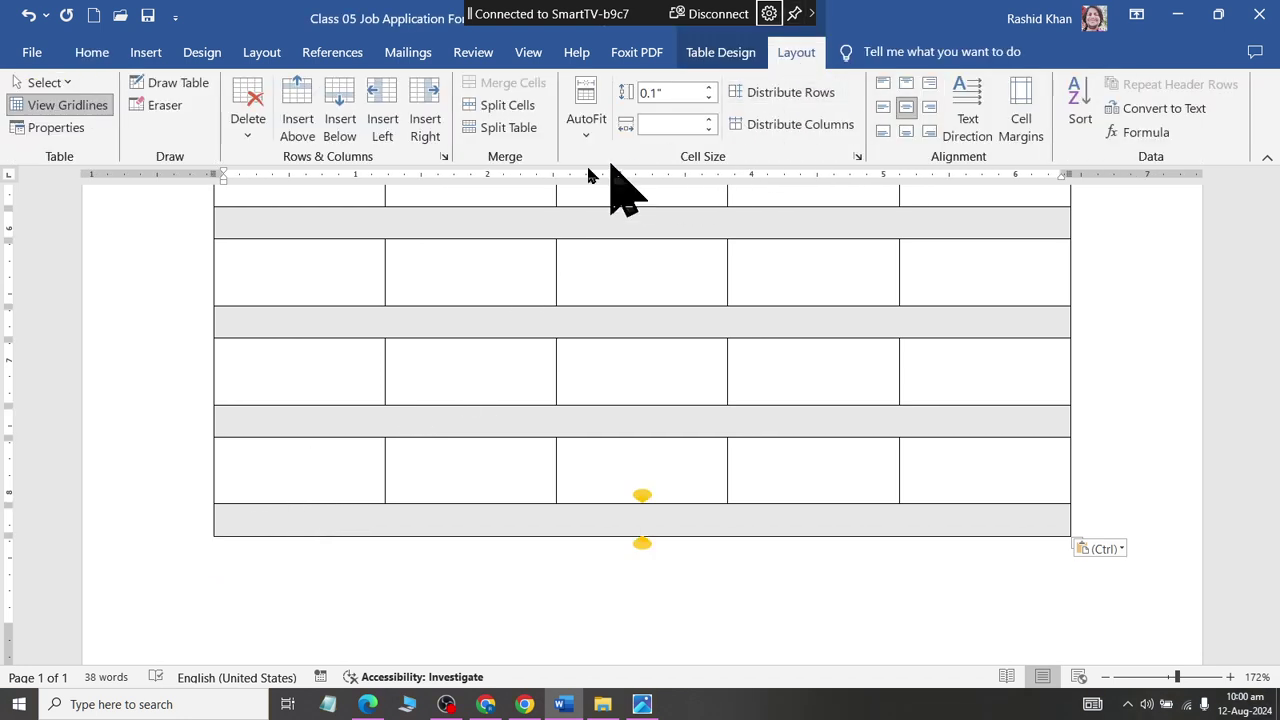
left_click(250, 128)
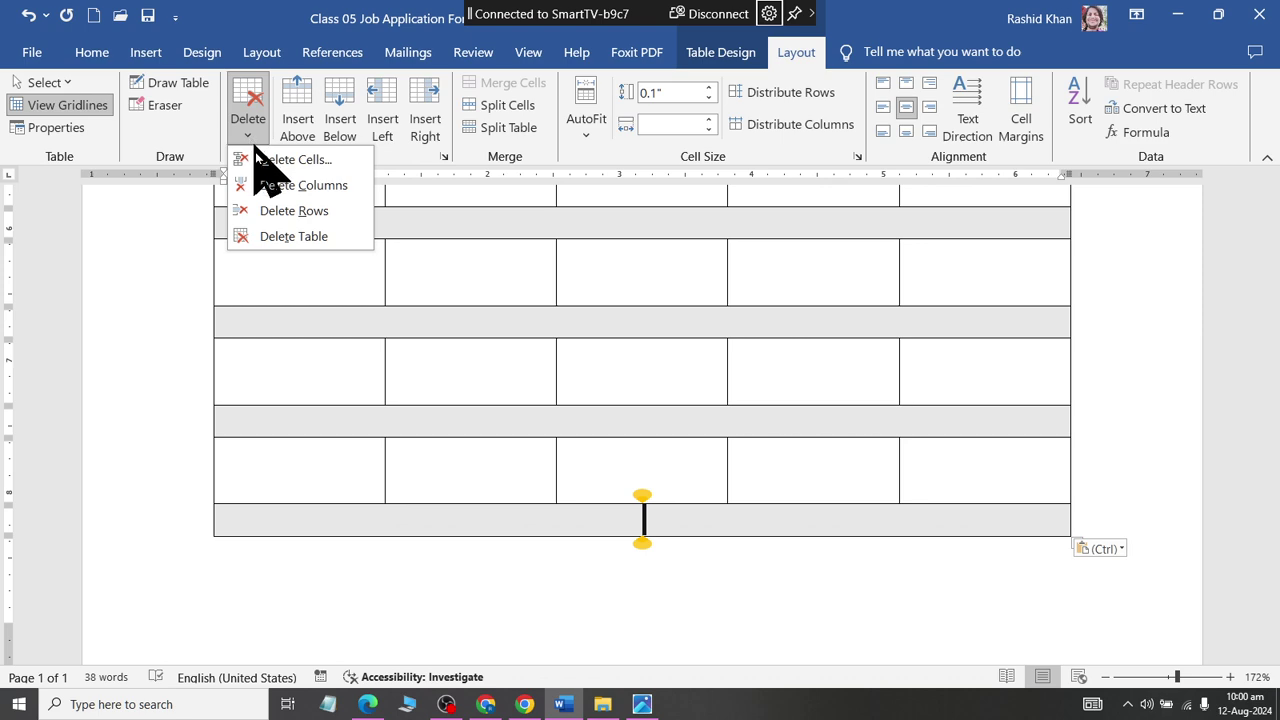
left_click(268, 211)
scroll(557, 388, "up", 3)
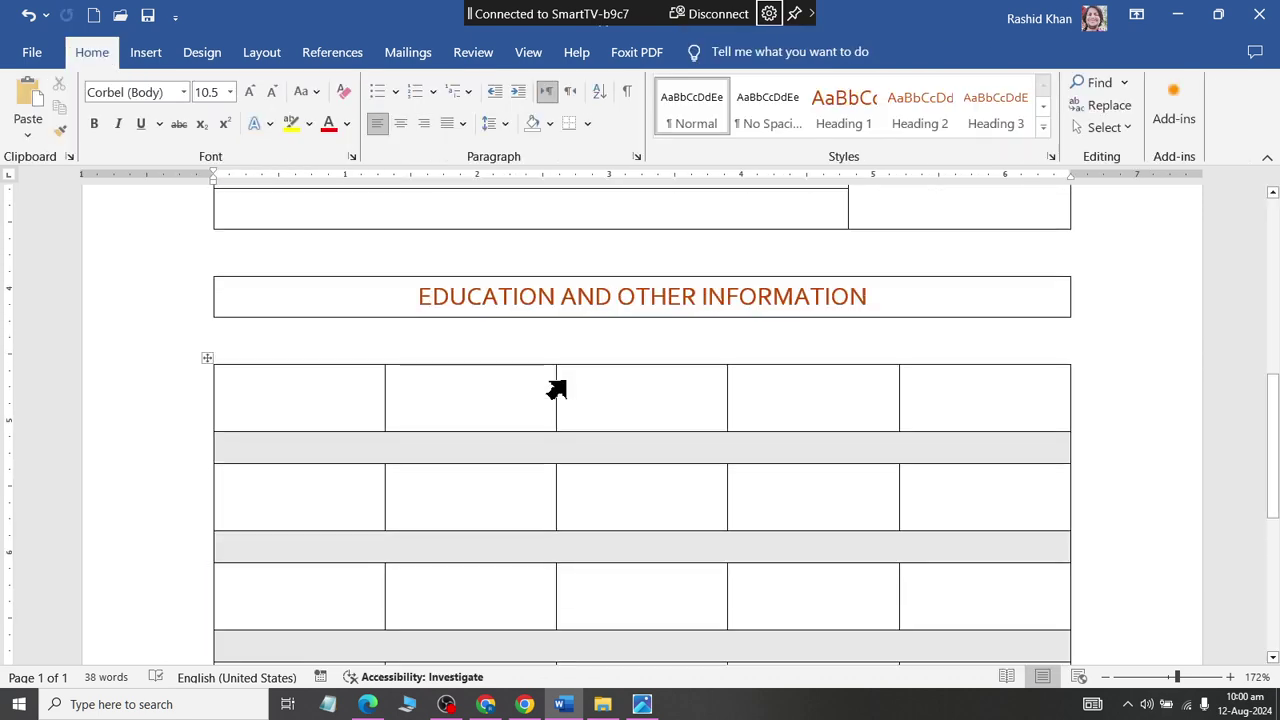
scroll(560, 385, "down", 4, "ctrl")
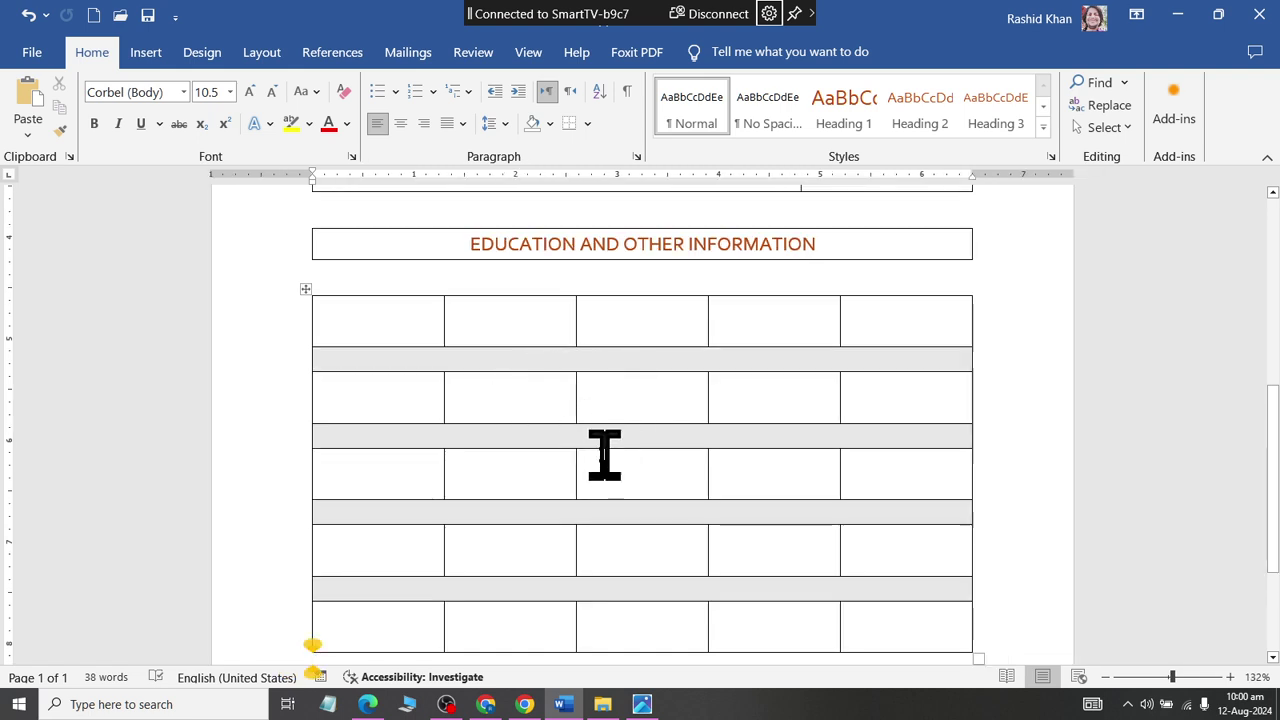
key("alt+Tab")
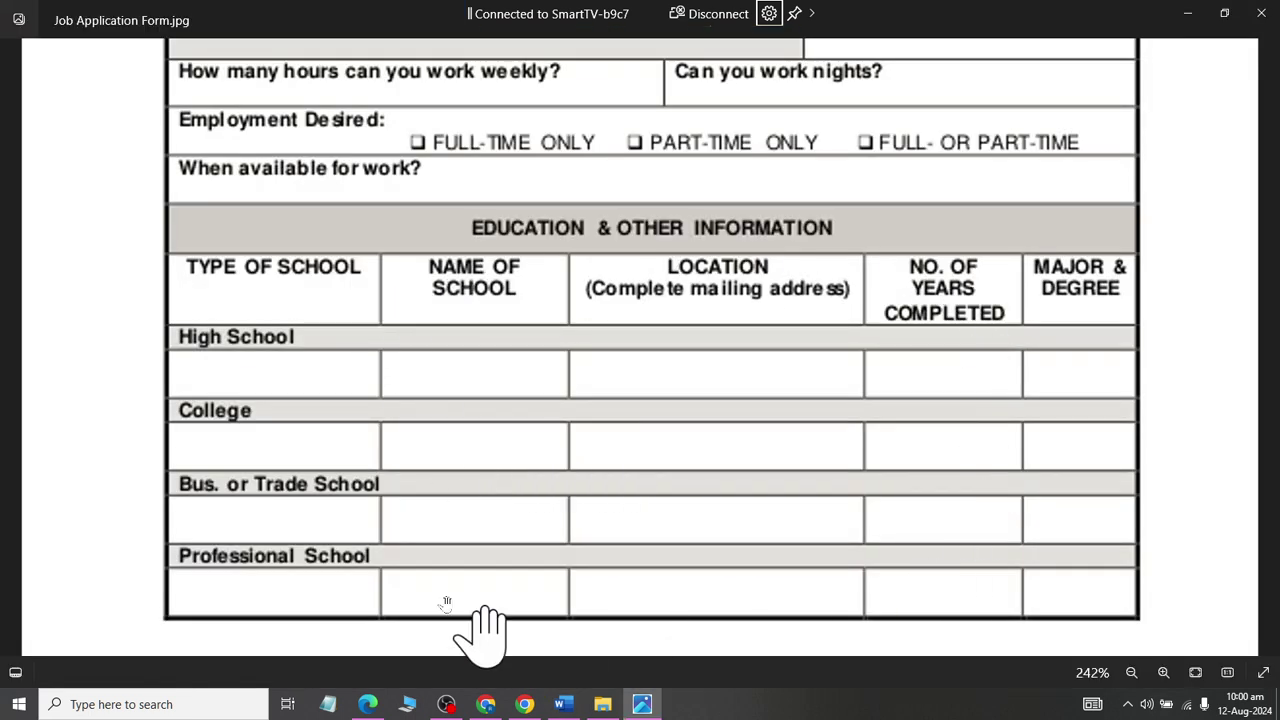
key("alt+Tab")
key("alt+Tab")
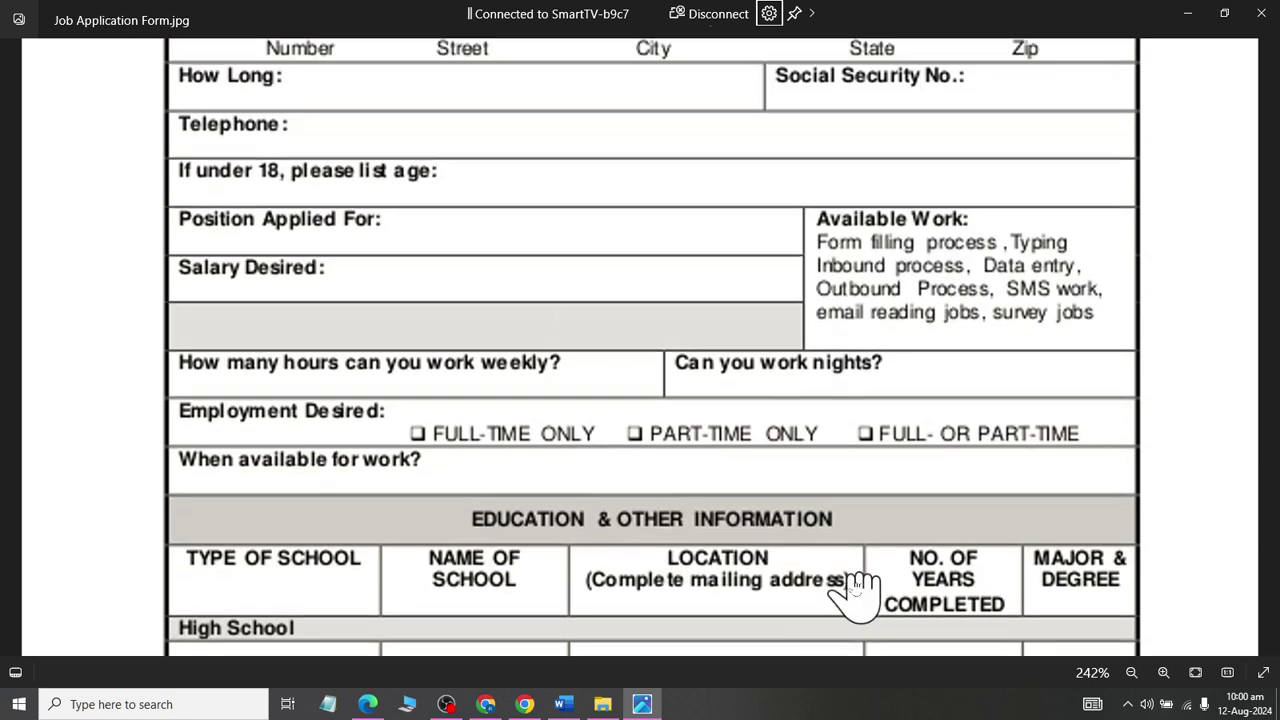
left_click_drag(566, 294, 851, 591)
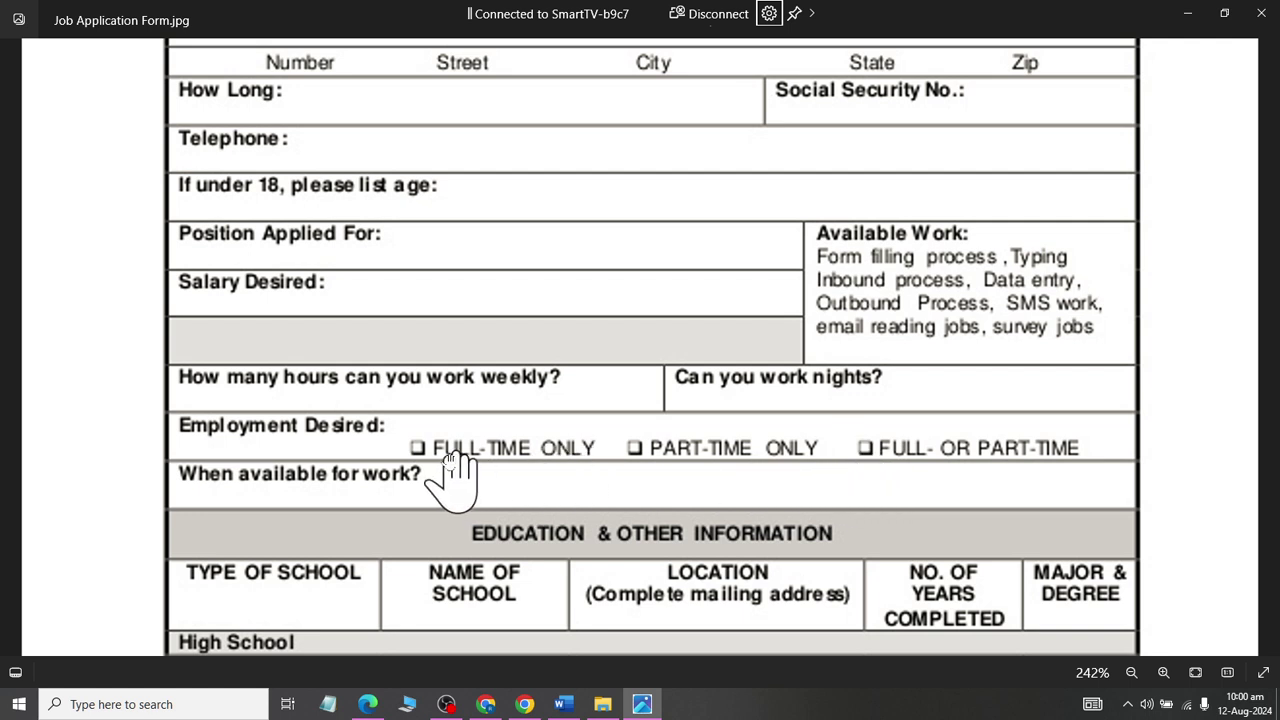
scroll(592, 414, "up", 2)
scroll(551, 377, "up", 3)
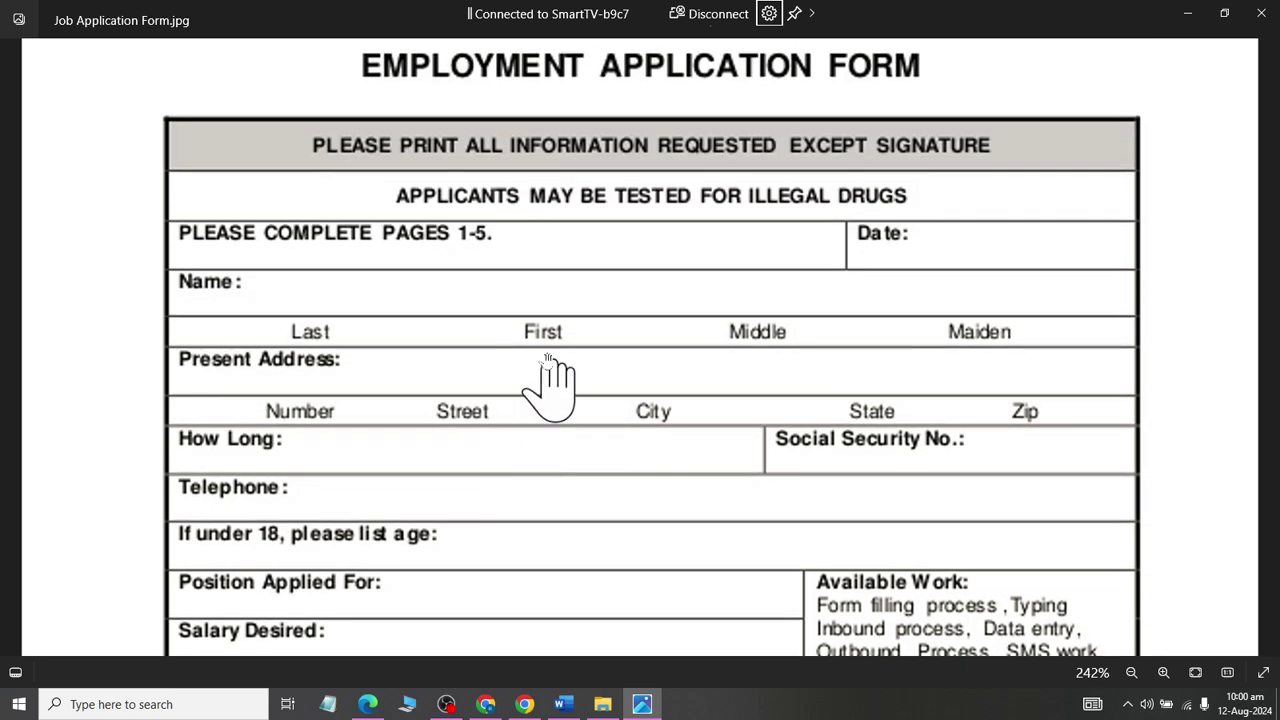
scroll(537, 237, "down", 5)
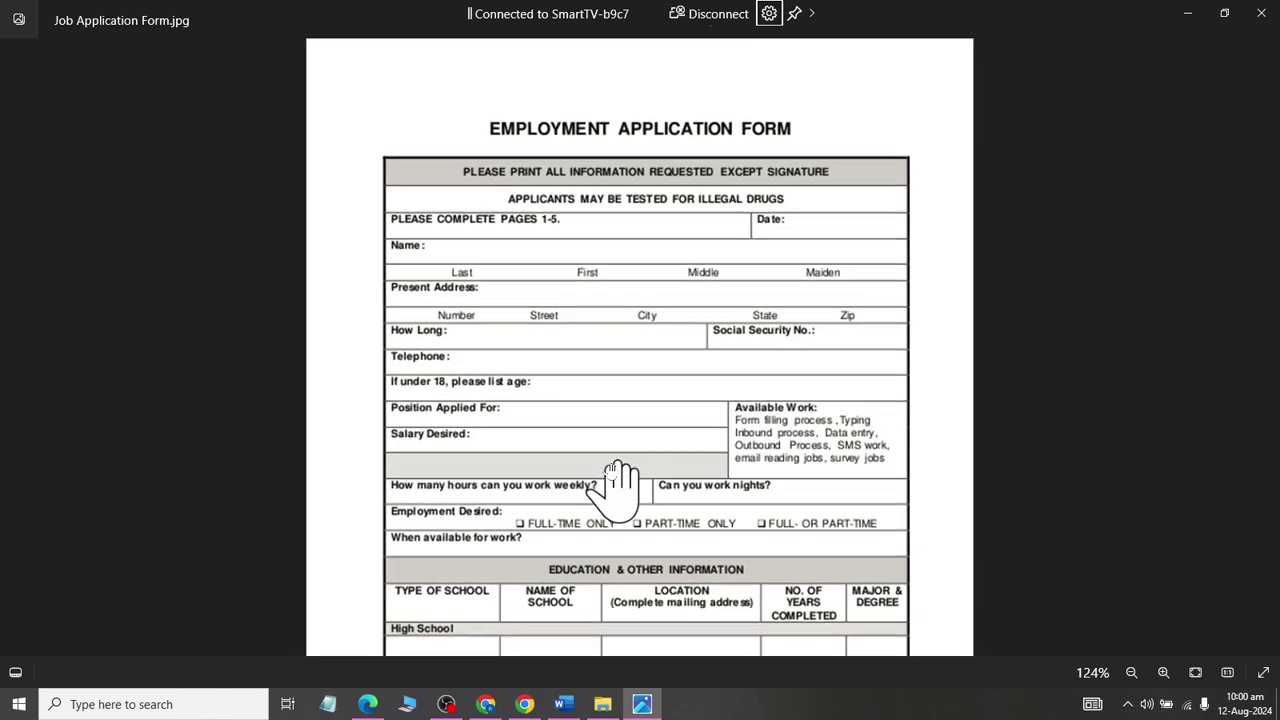
scroll(645, 535, "down", 1)
scroll(620, 360, "up", 3)
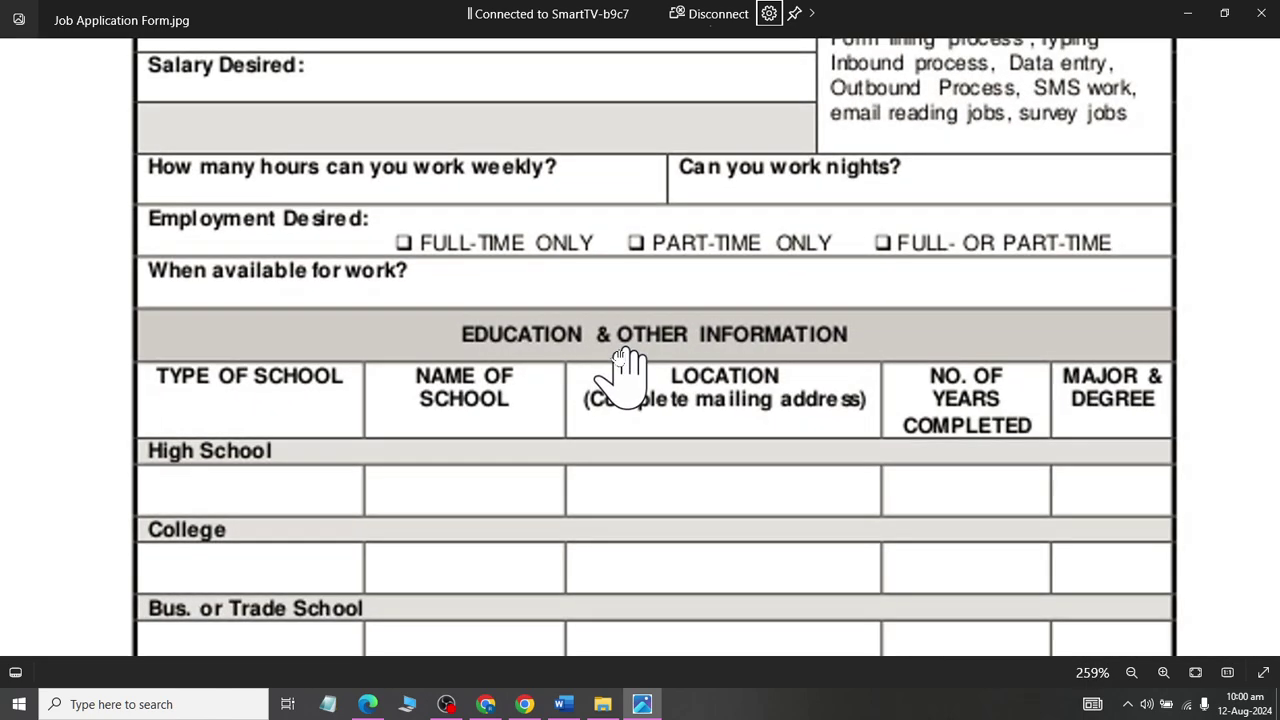
scroll(625, 370, "down", 1)
scroll(635, 355, "down", 2)
scroll(640, 334, "up", 3)
scroll(645, 320, "down", 2)
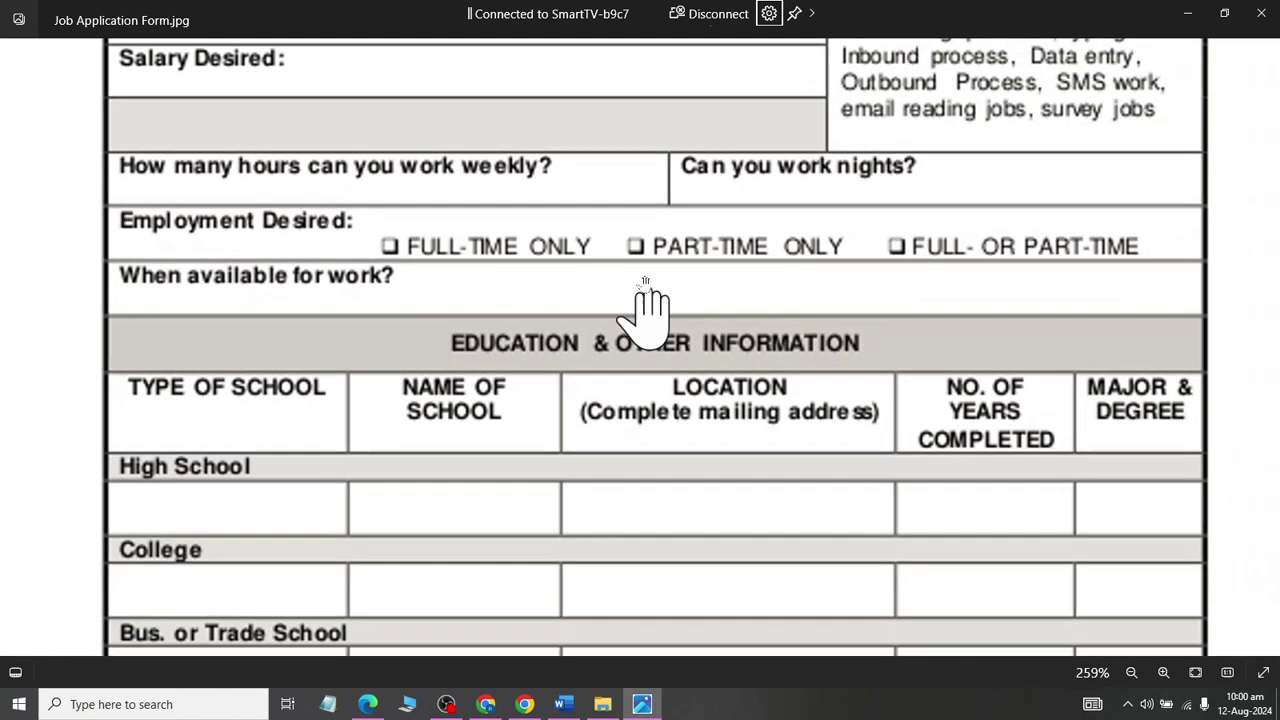
scroll(680, 380, "up", 3)
scroll(700, 400, "up", 1)
scroll(694, 366, "down", 2)
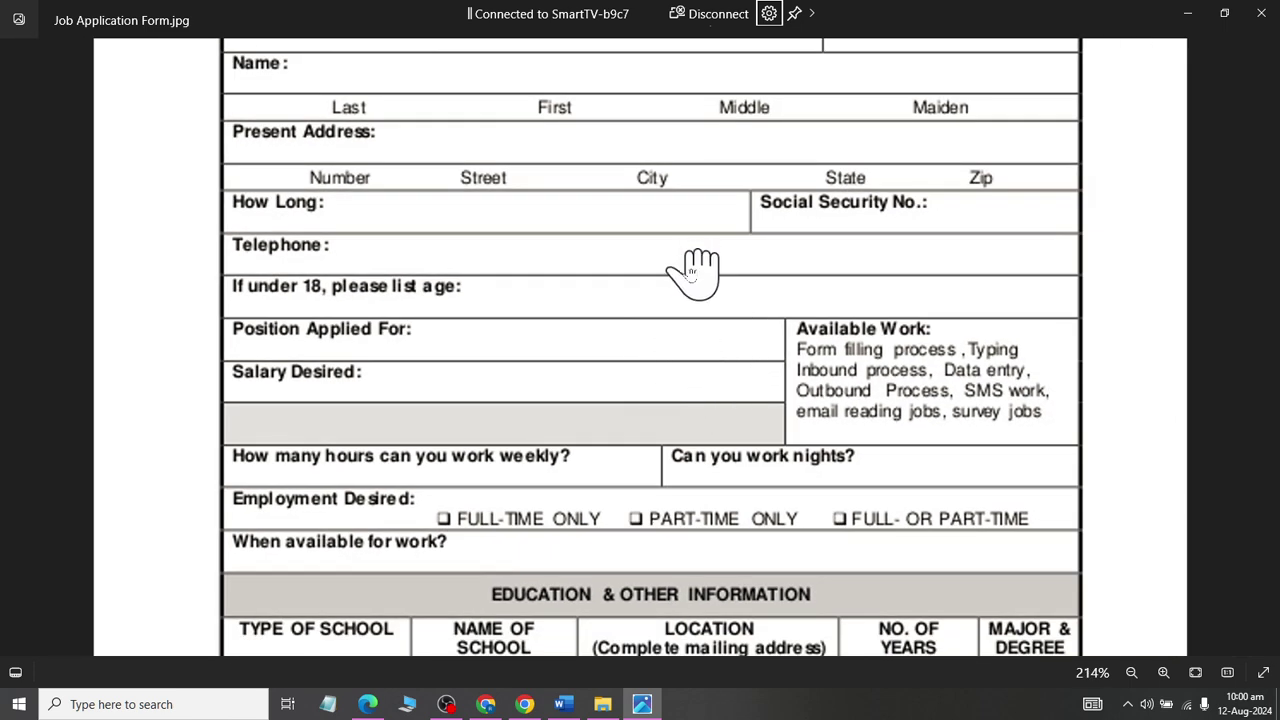
left_click_drag(694, 271, 700, 450)
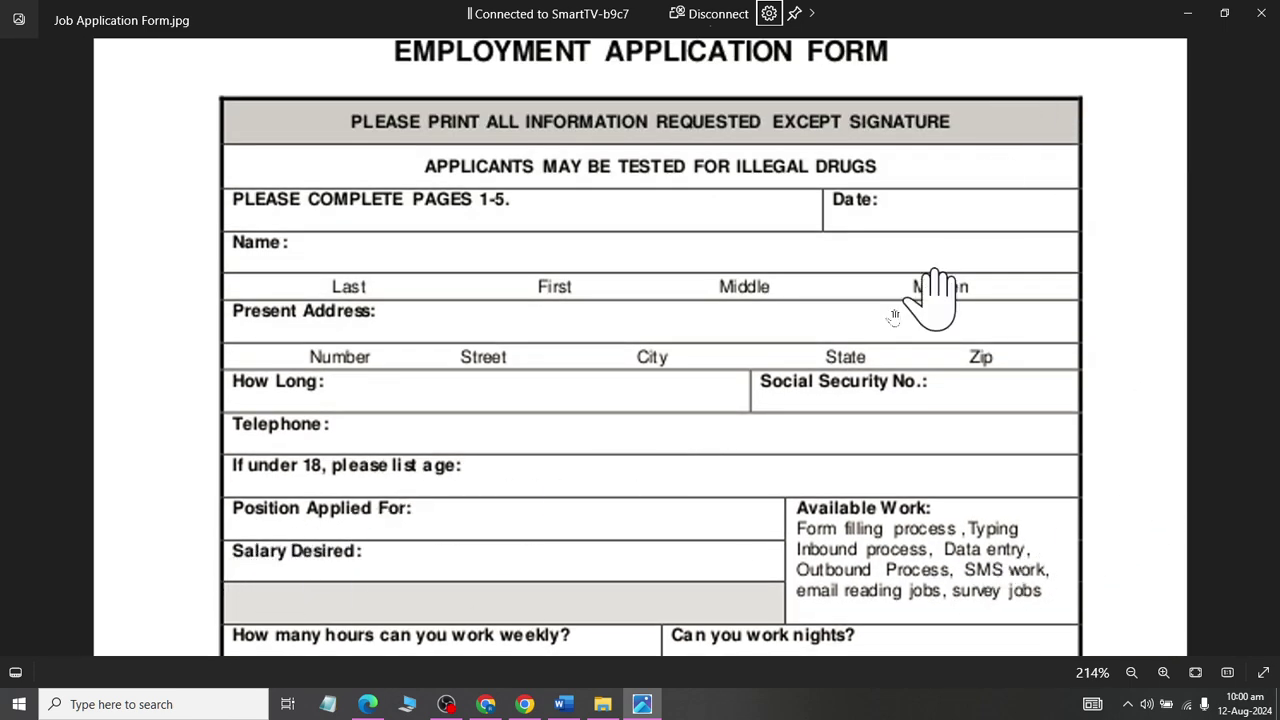
left_click_drag(545, 430, 495, 40)
scroll(515, 140, "down", 1)
scroll(525, 300, "down", 2)
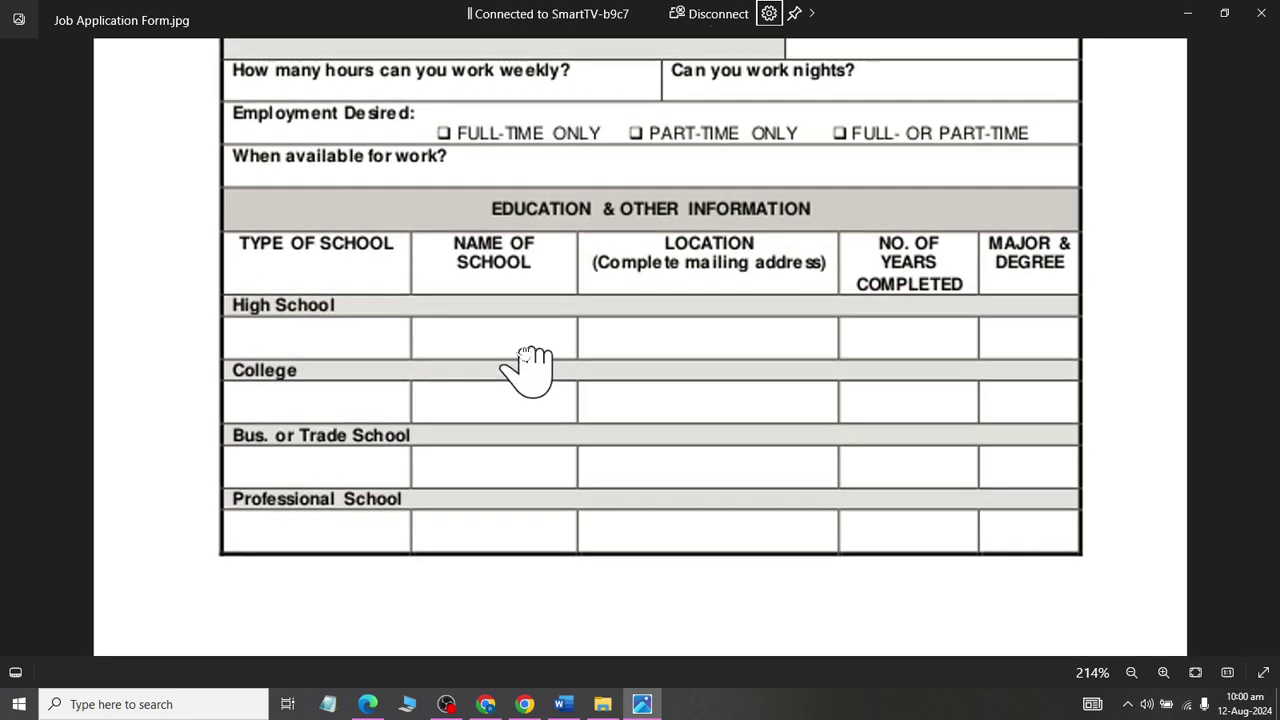
scroll(500, 470, "up", 3)
scroll(580, 314, "down", 2)
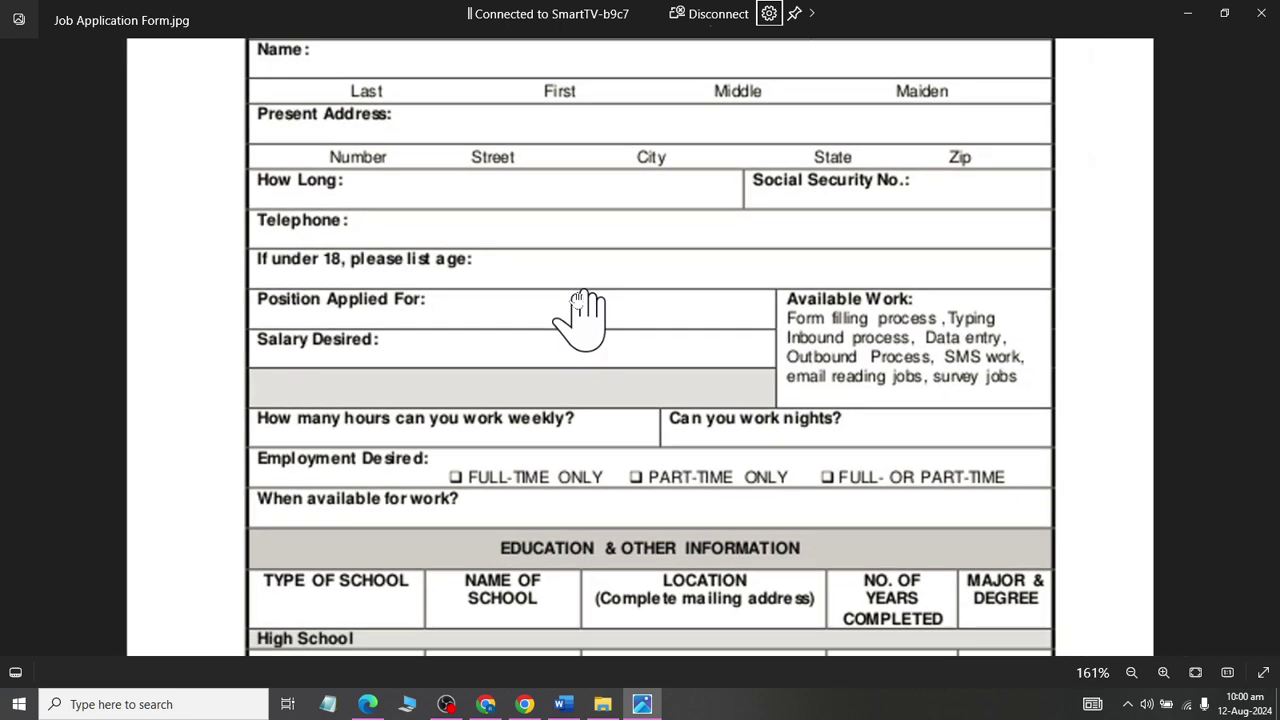
scroll(614, 366, "up", 2)
scroll(650, 395, "up", 1)
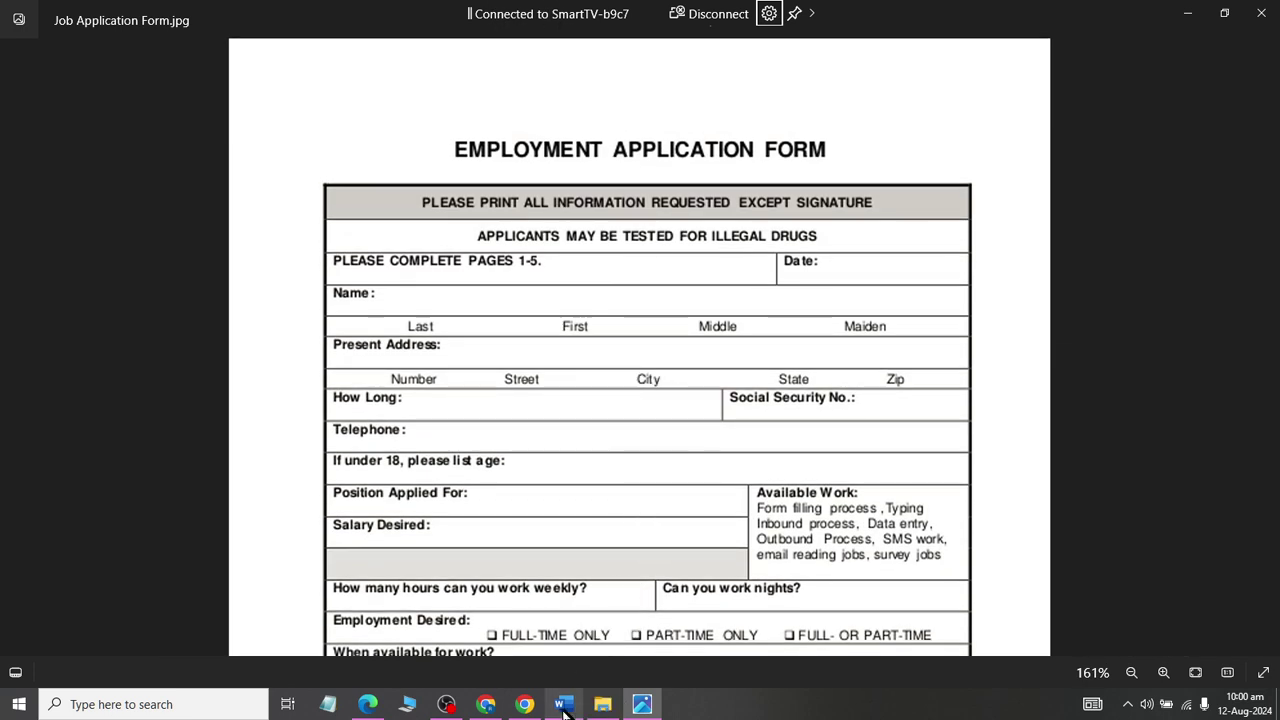